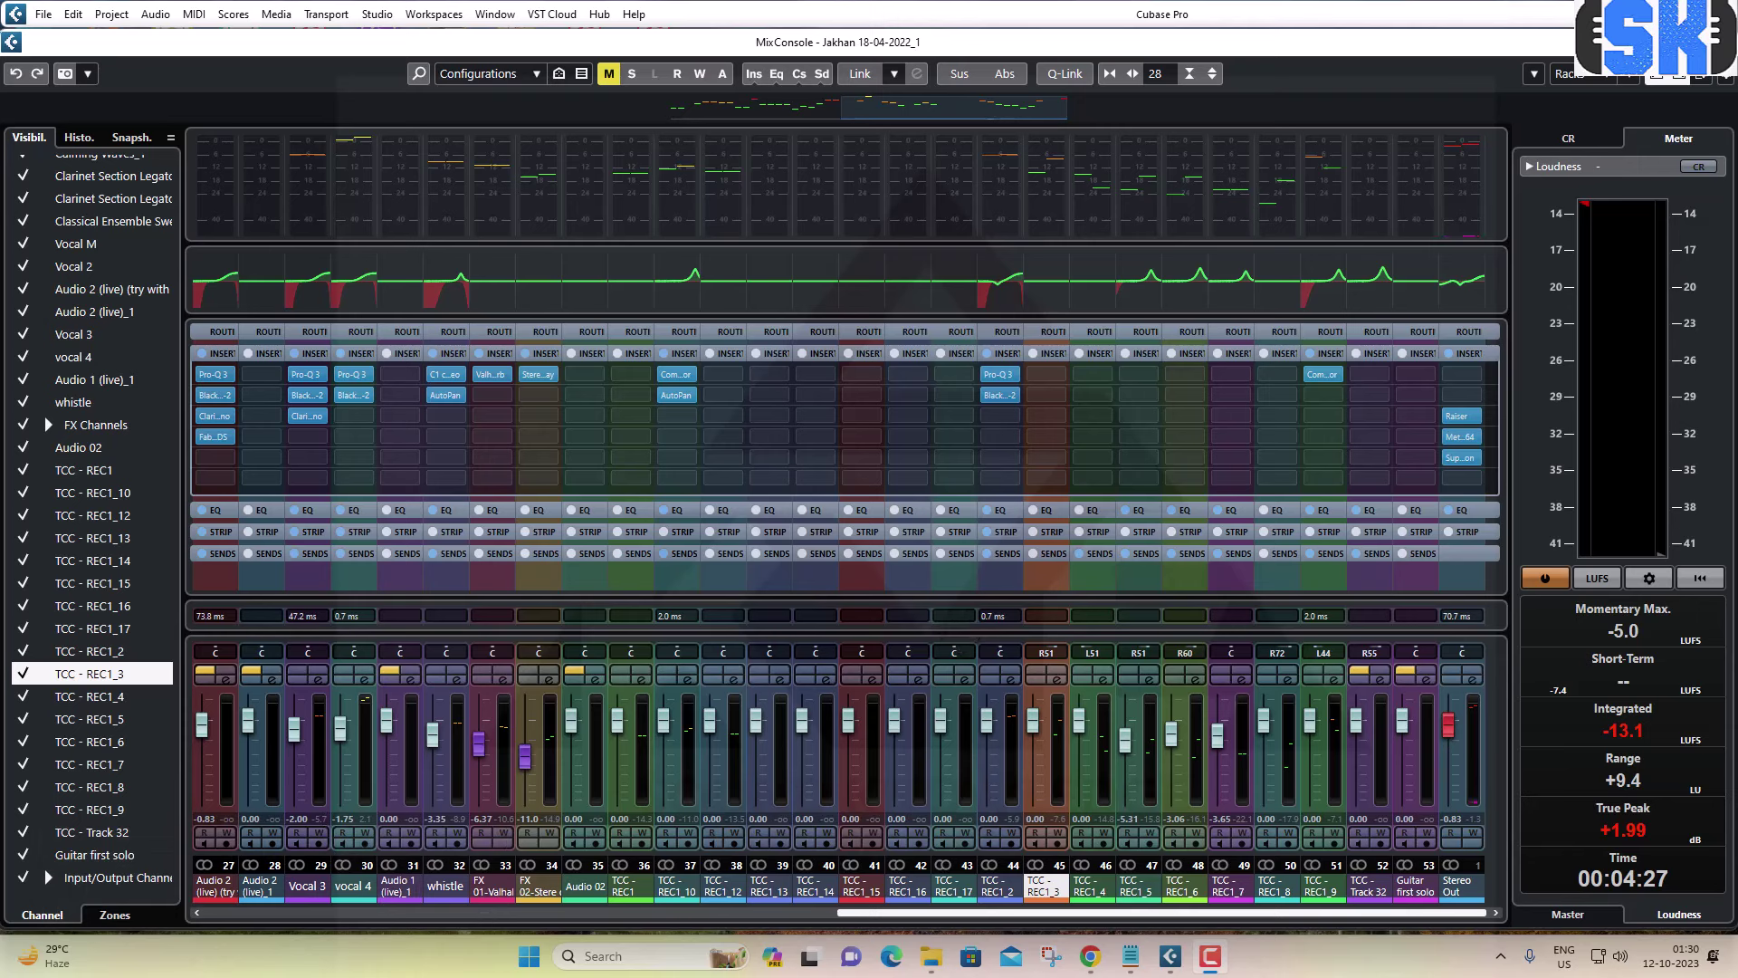
Play the project from about bar 73 and look over the instrument and vocal tracks in the arrangement.
click(1715, 42)
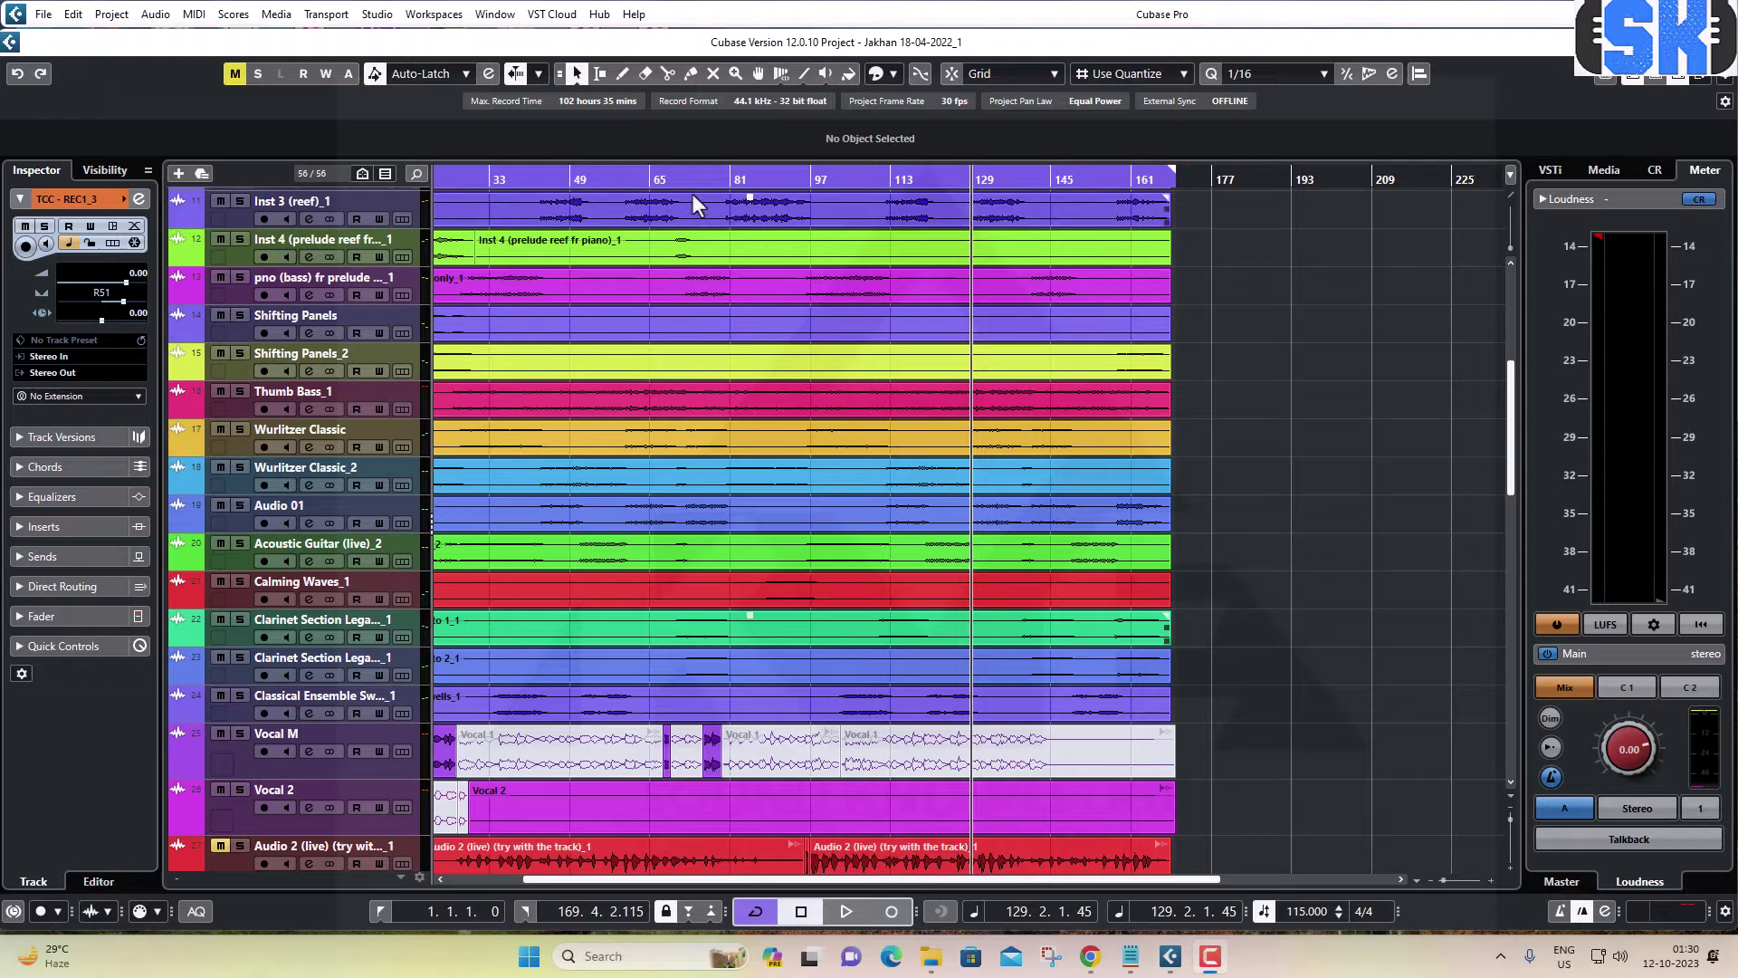
click(690, 178)
key(space)
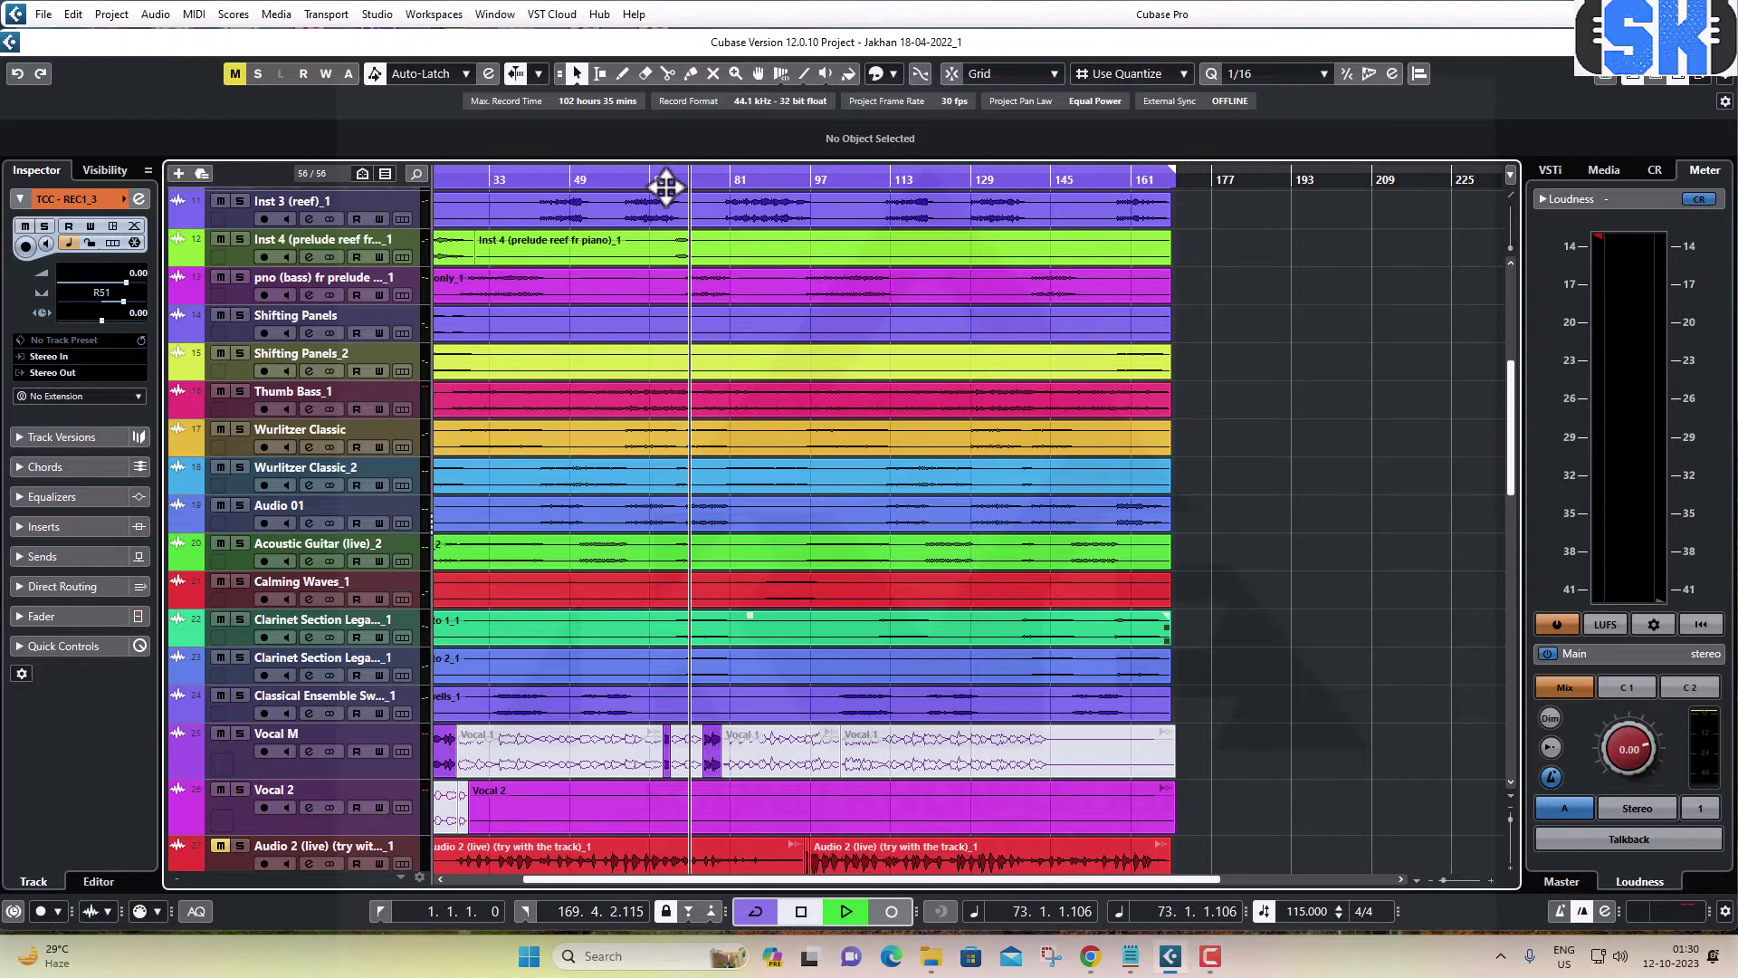
scroll(667, 182, left, 3)
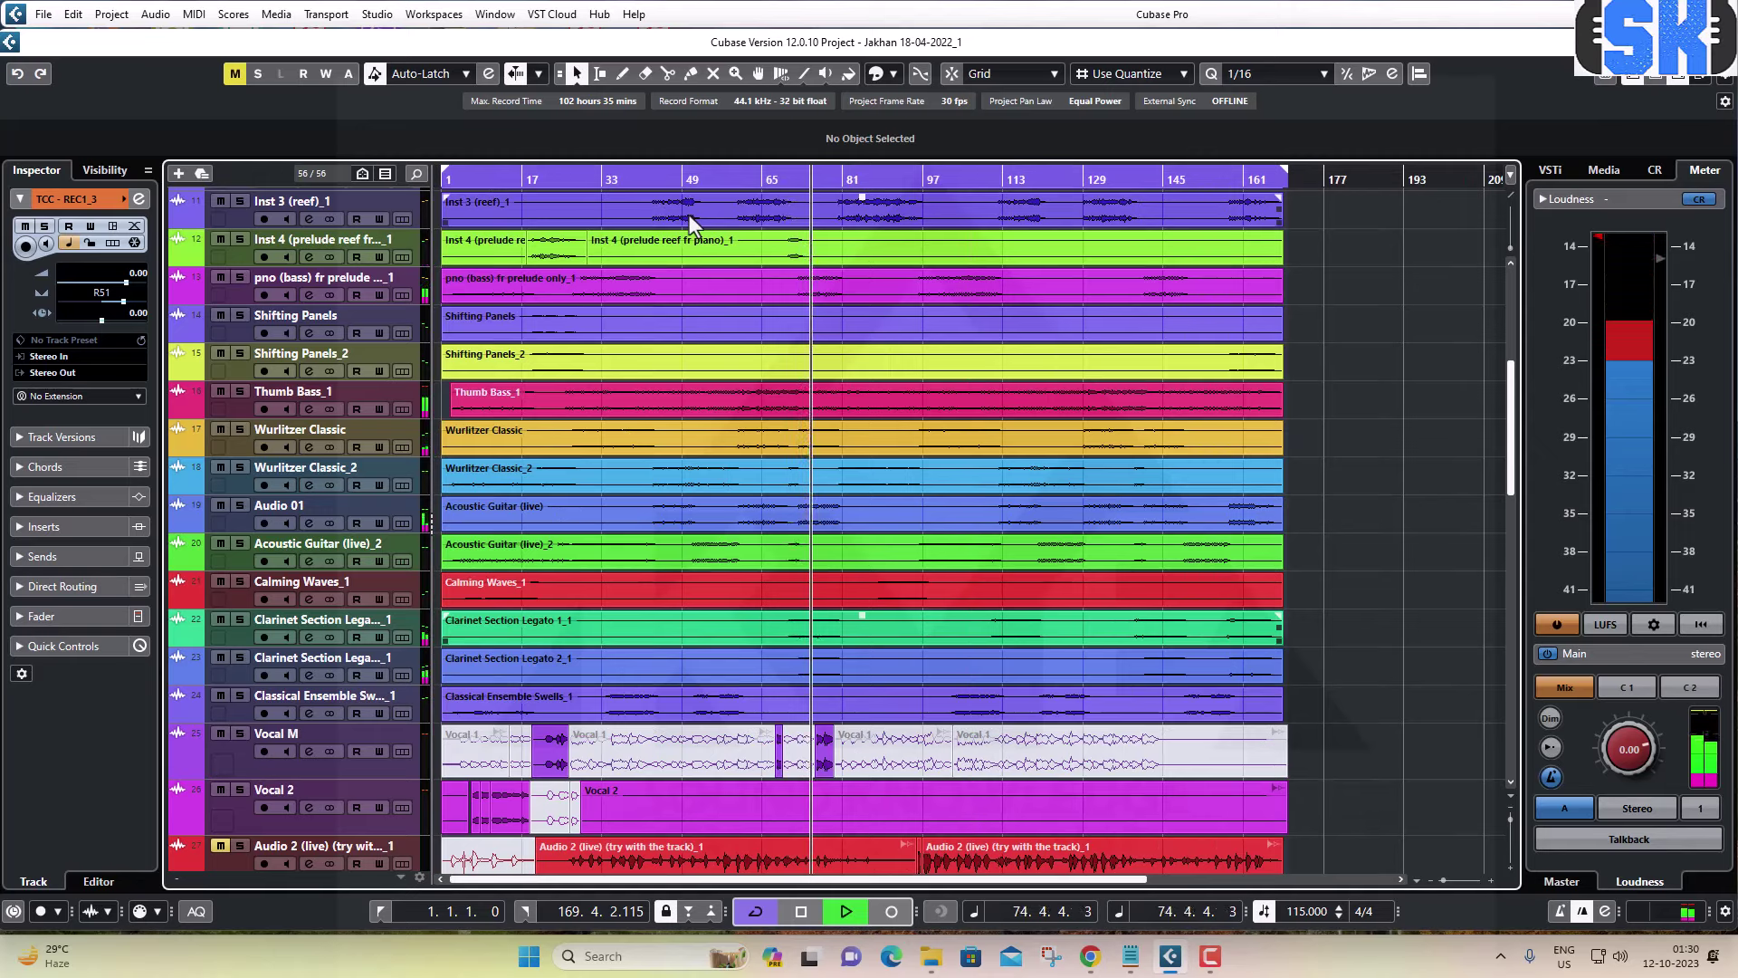
click(1156, 523)
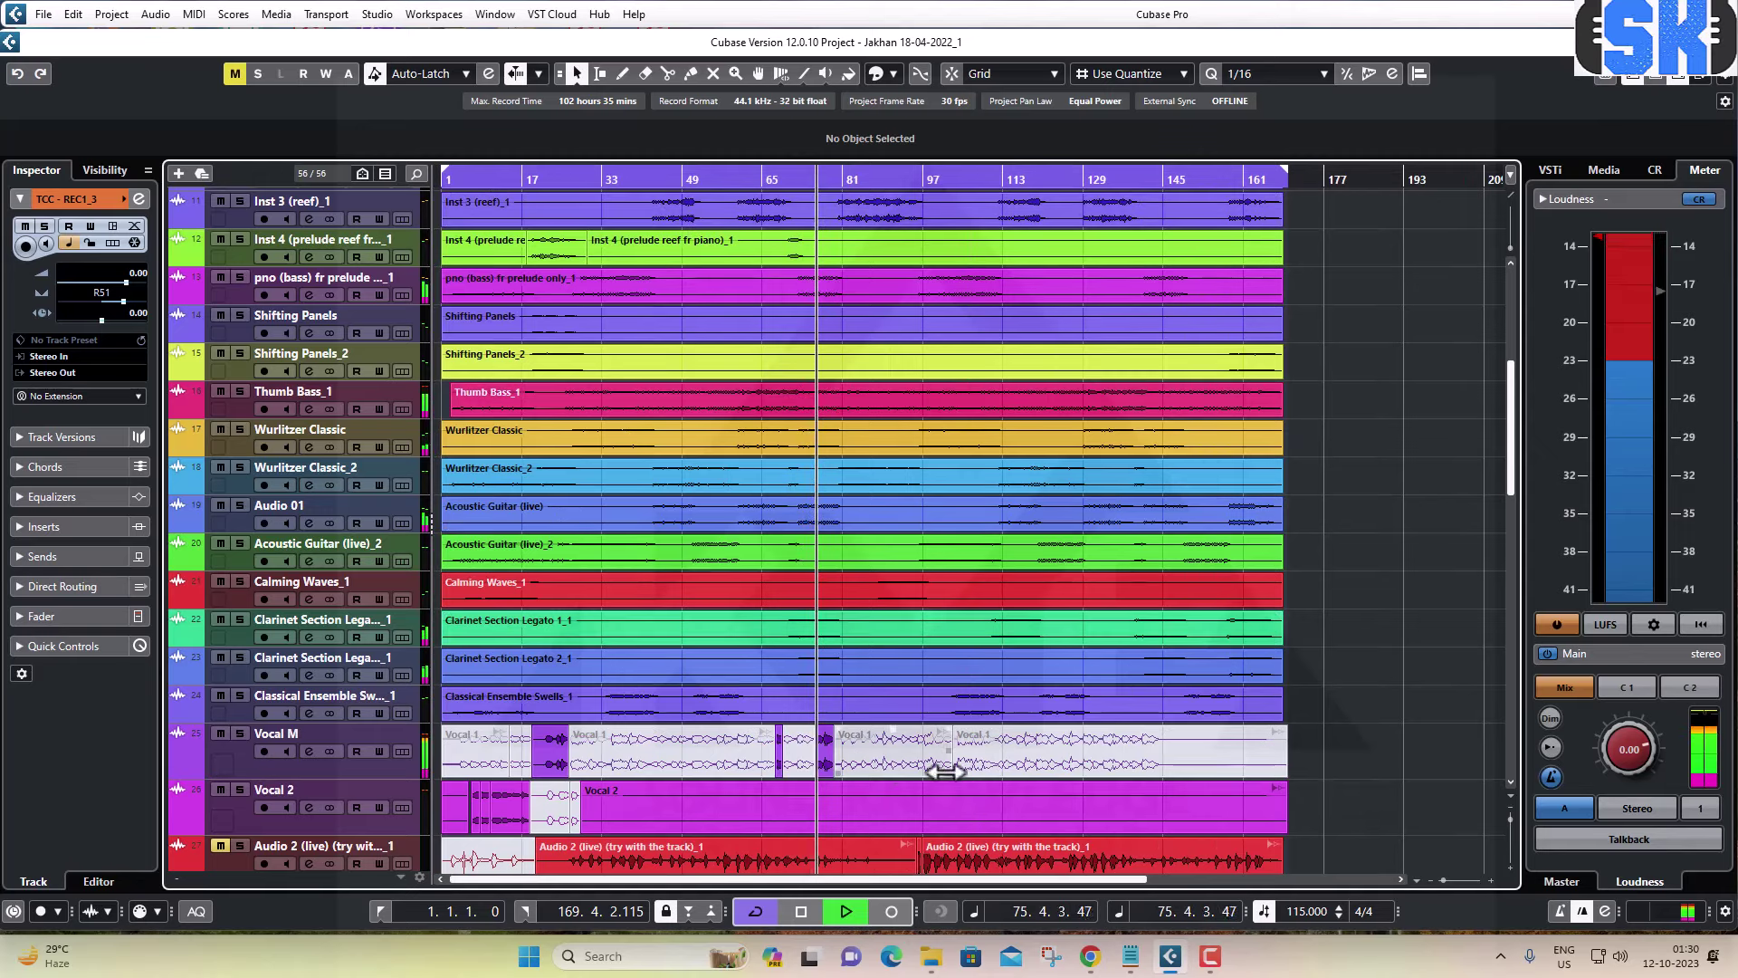
scroll(962, 702, down, 6)
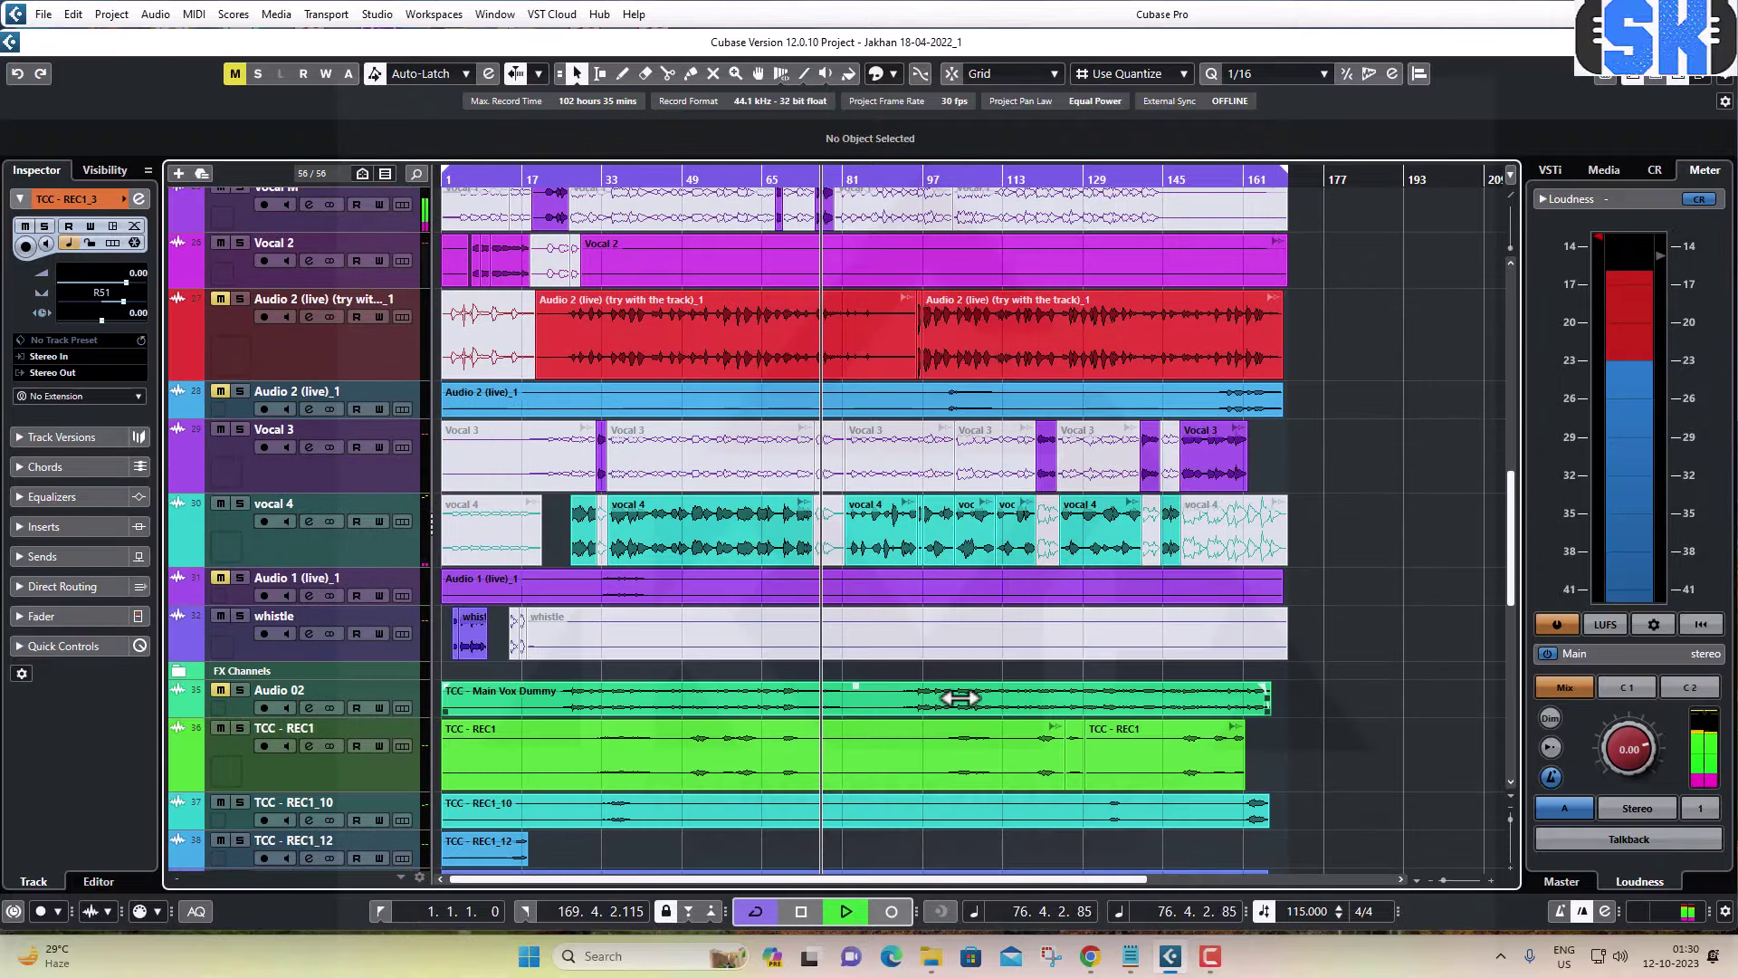
scroll(959, 697, up, 3)
click(803, 671)
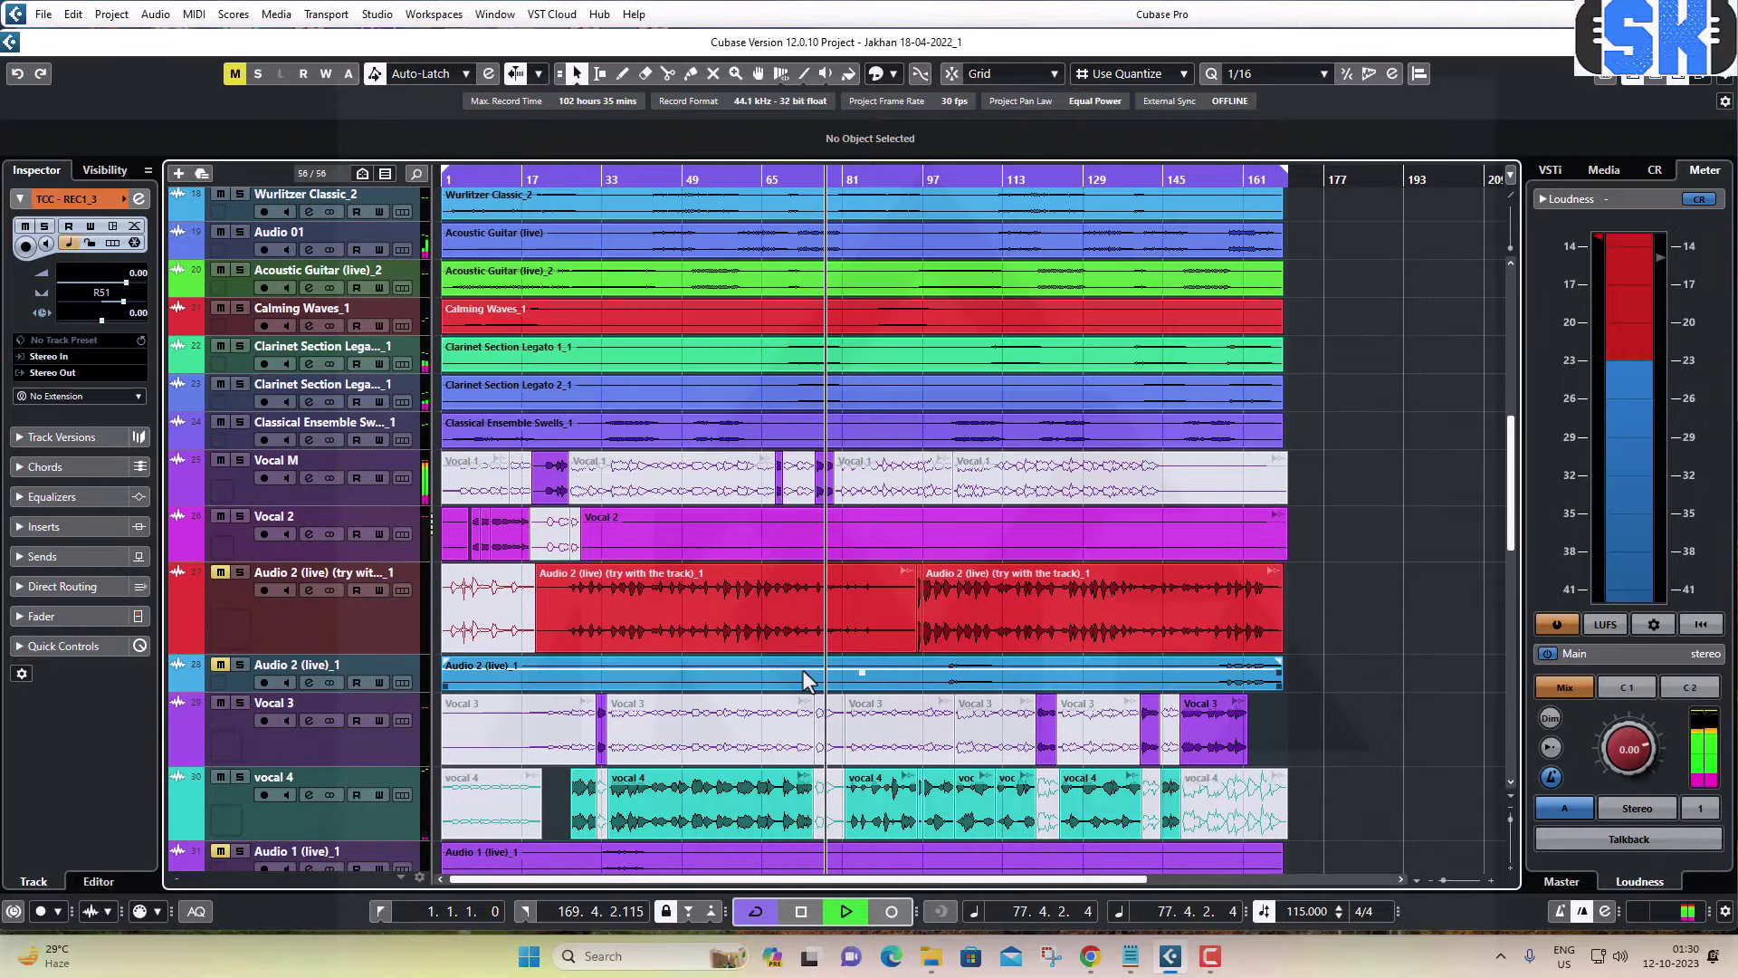
Check the channel and loudness levels in the MixConsole during playback, selecting the Audio 02 channel, and stop playback.
key(F3)
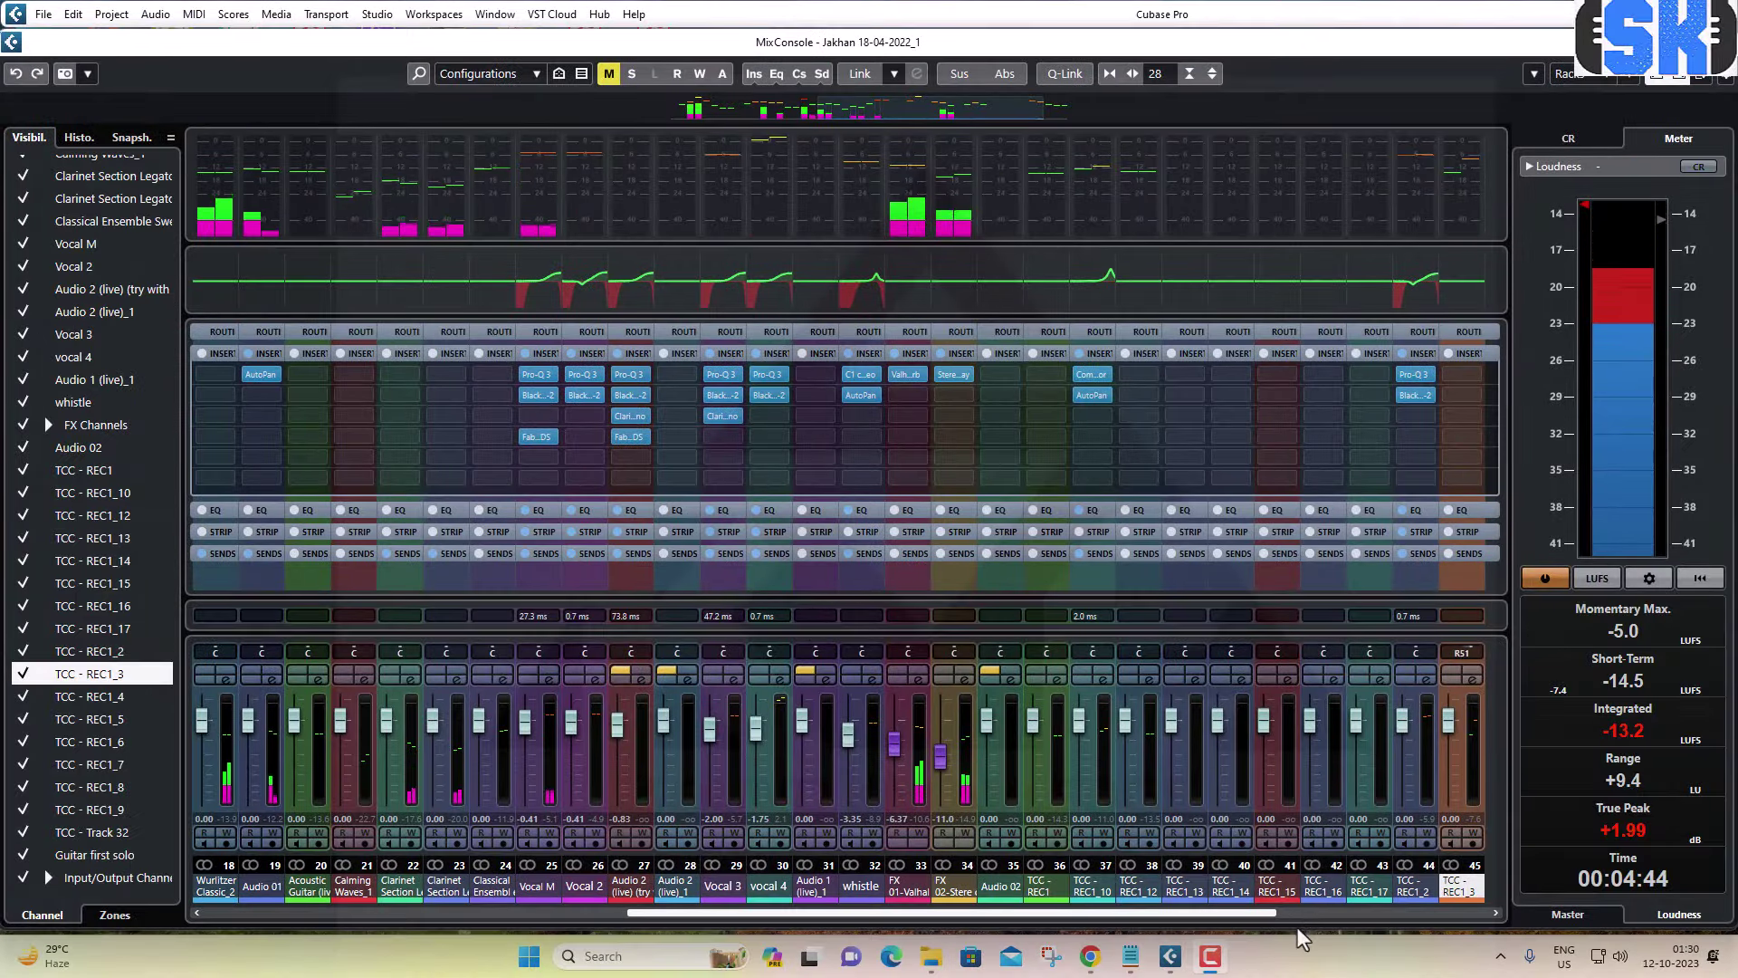
click(1003, 579)
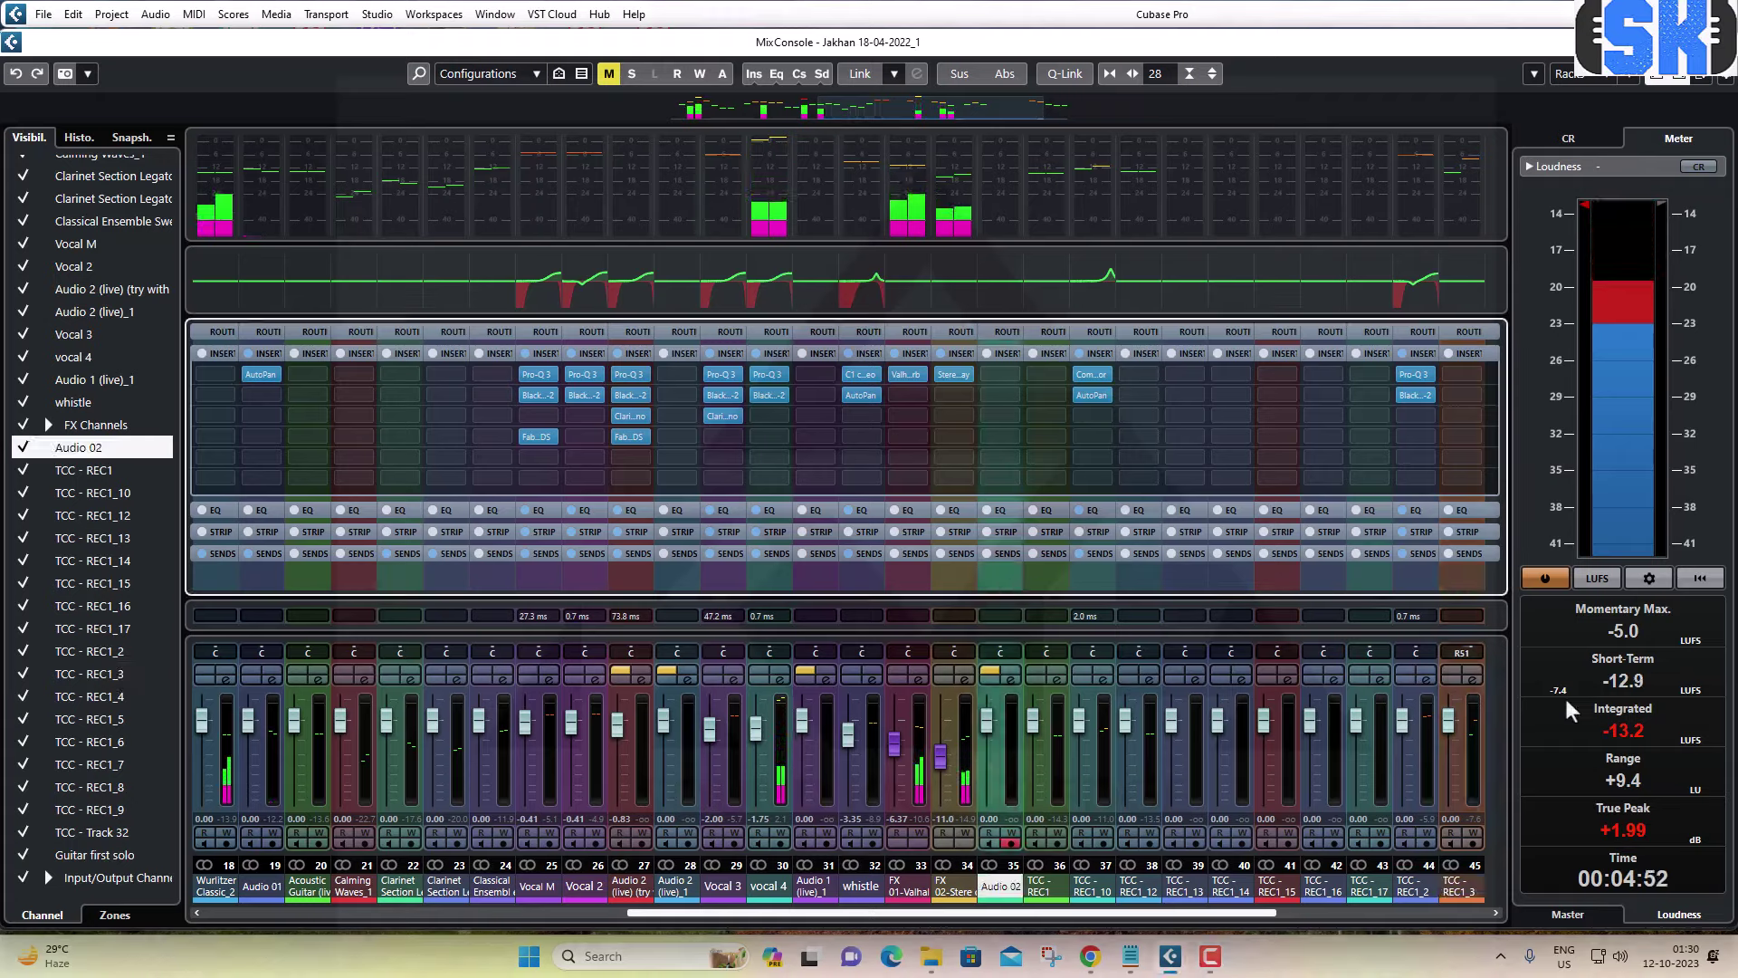
click(1713, 42)
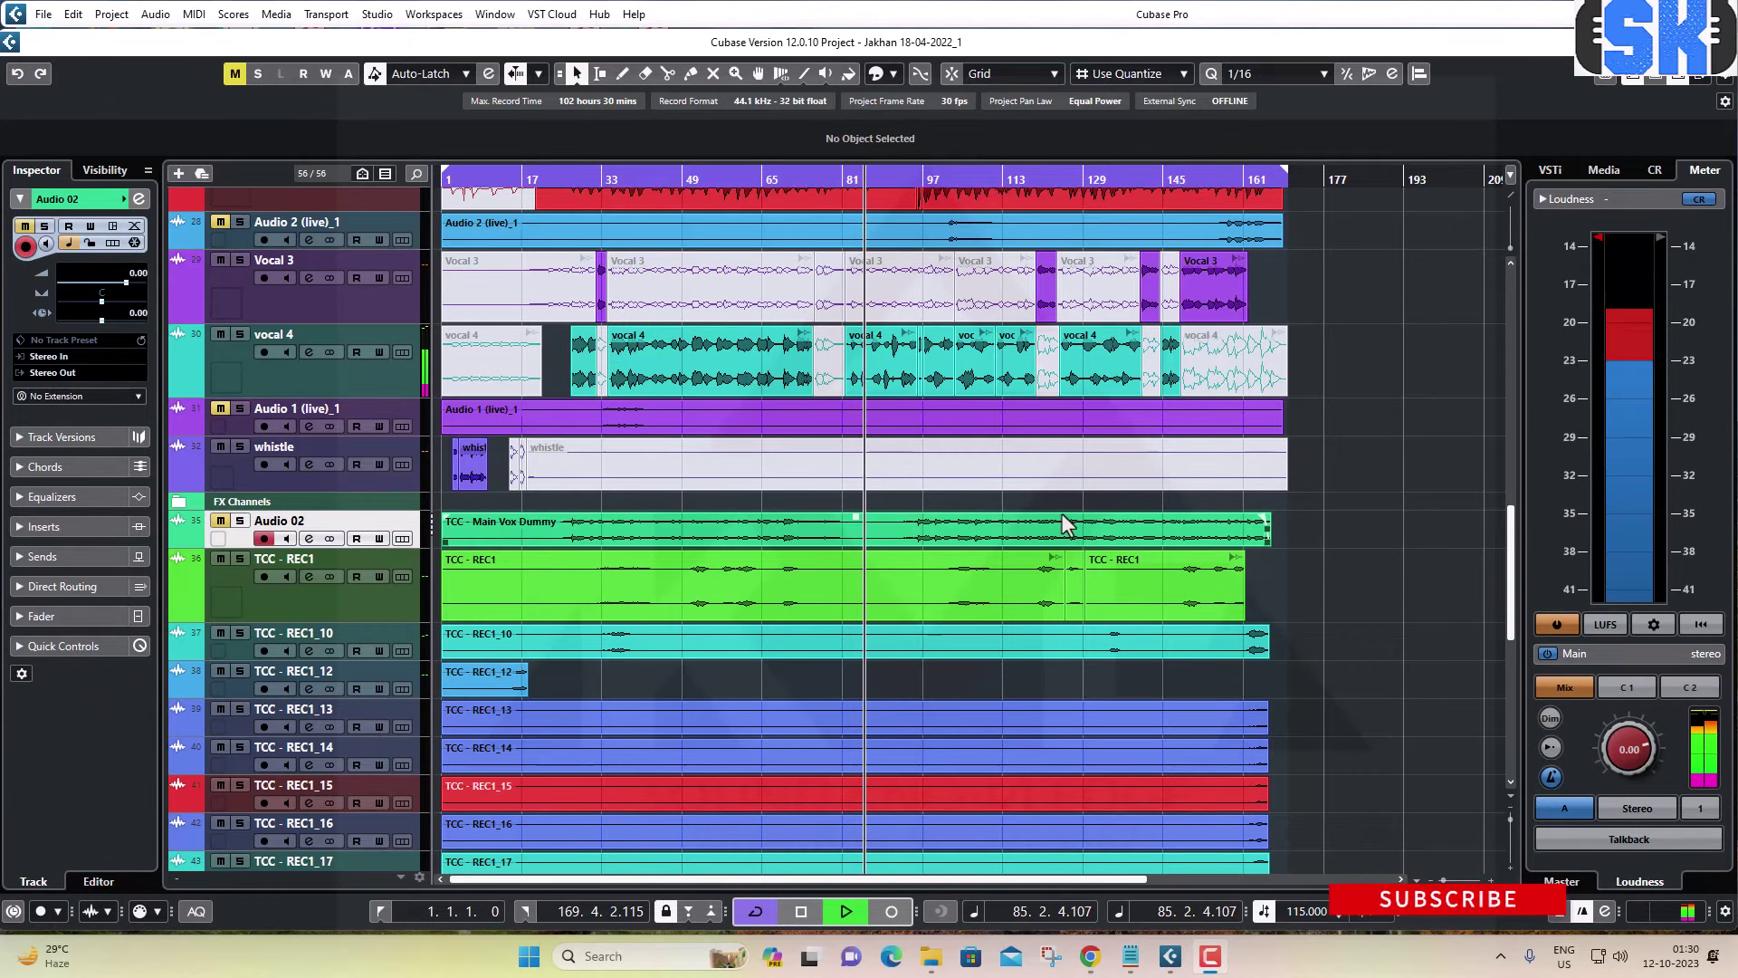
click(800, 912)
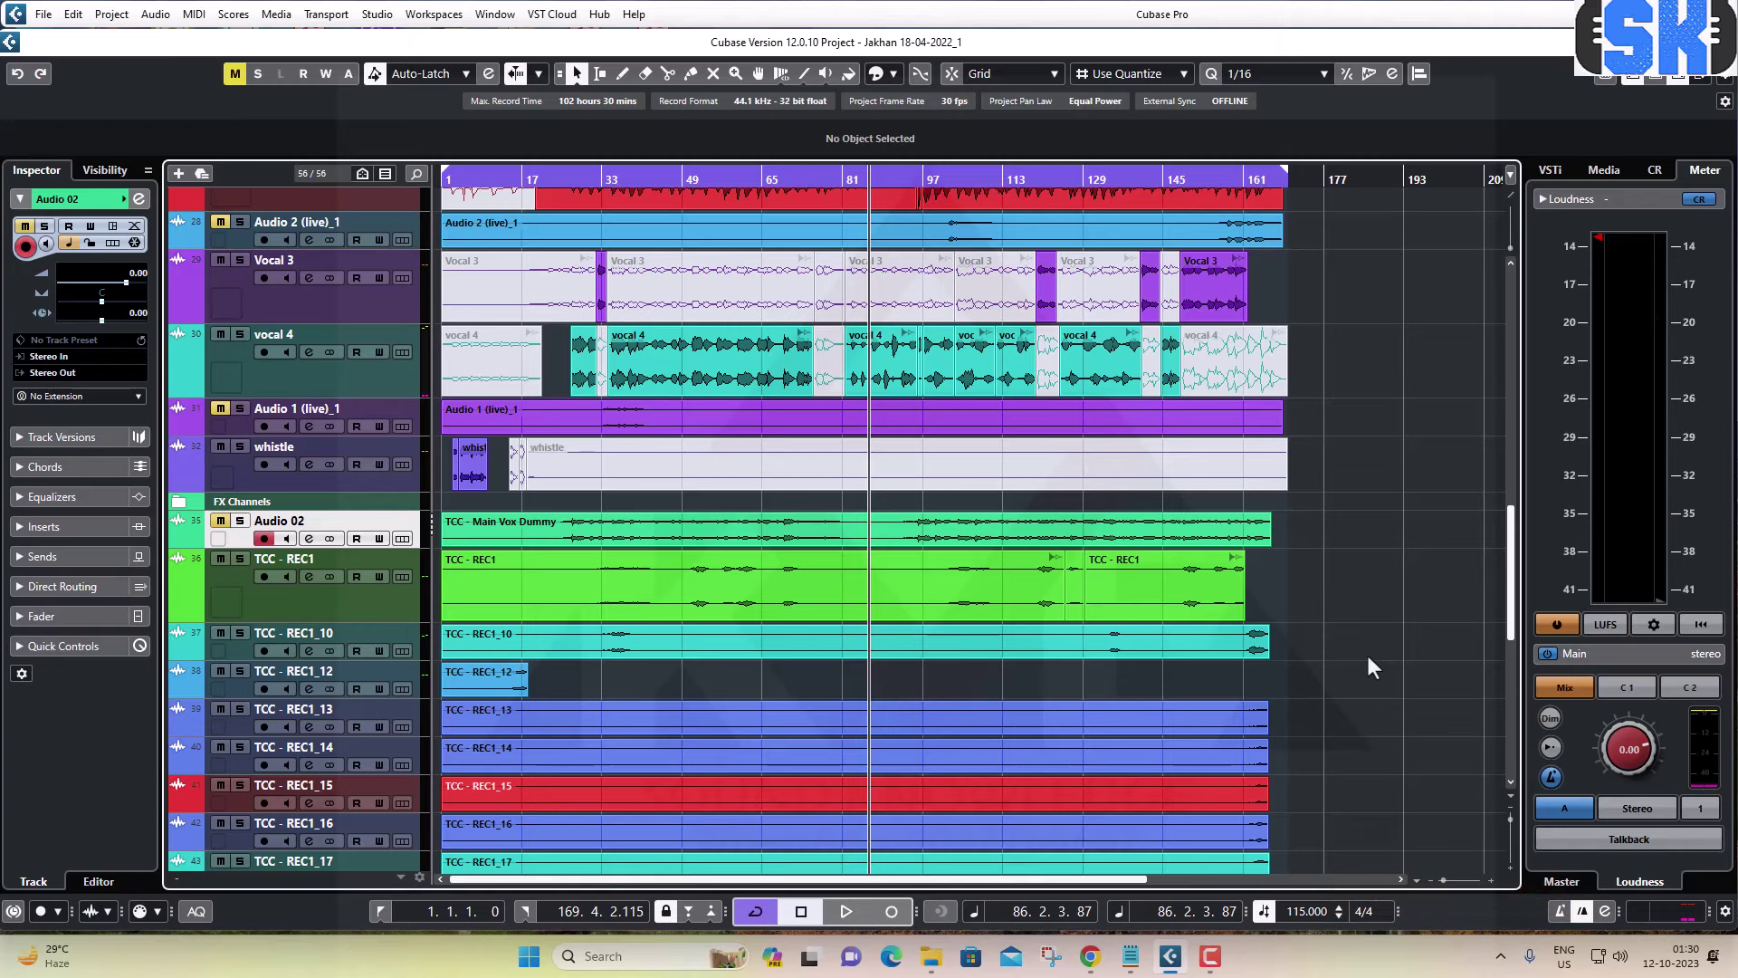
Select the TCC - REC1 track and reduce its height slightly.
click(326, 612)
drag(372, 621, 372, 603)
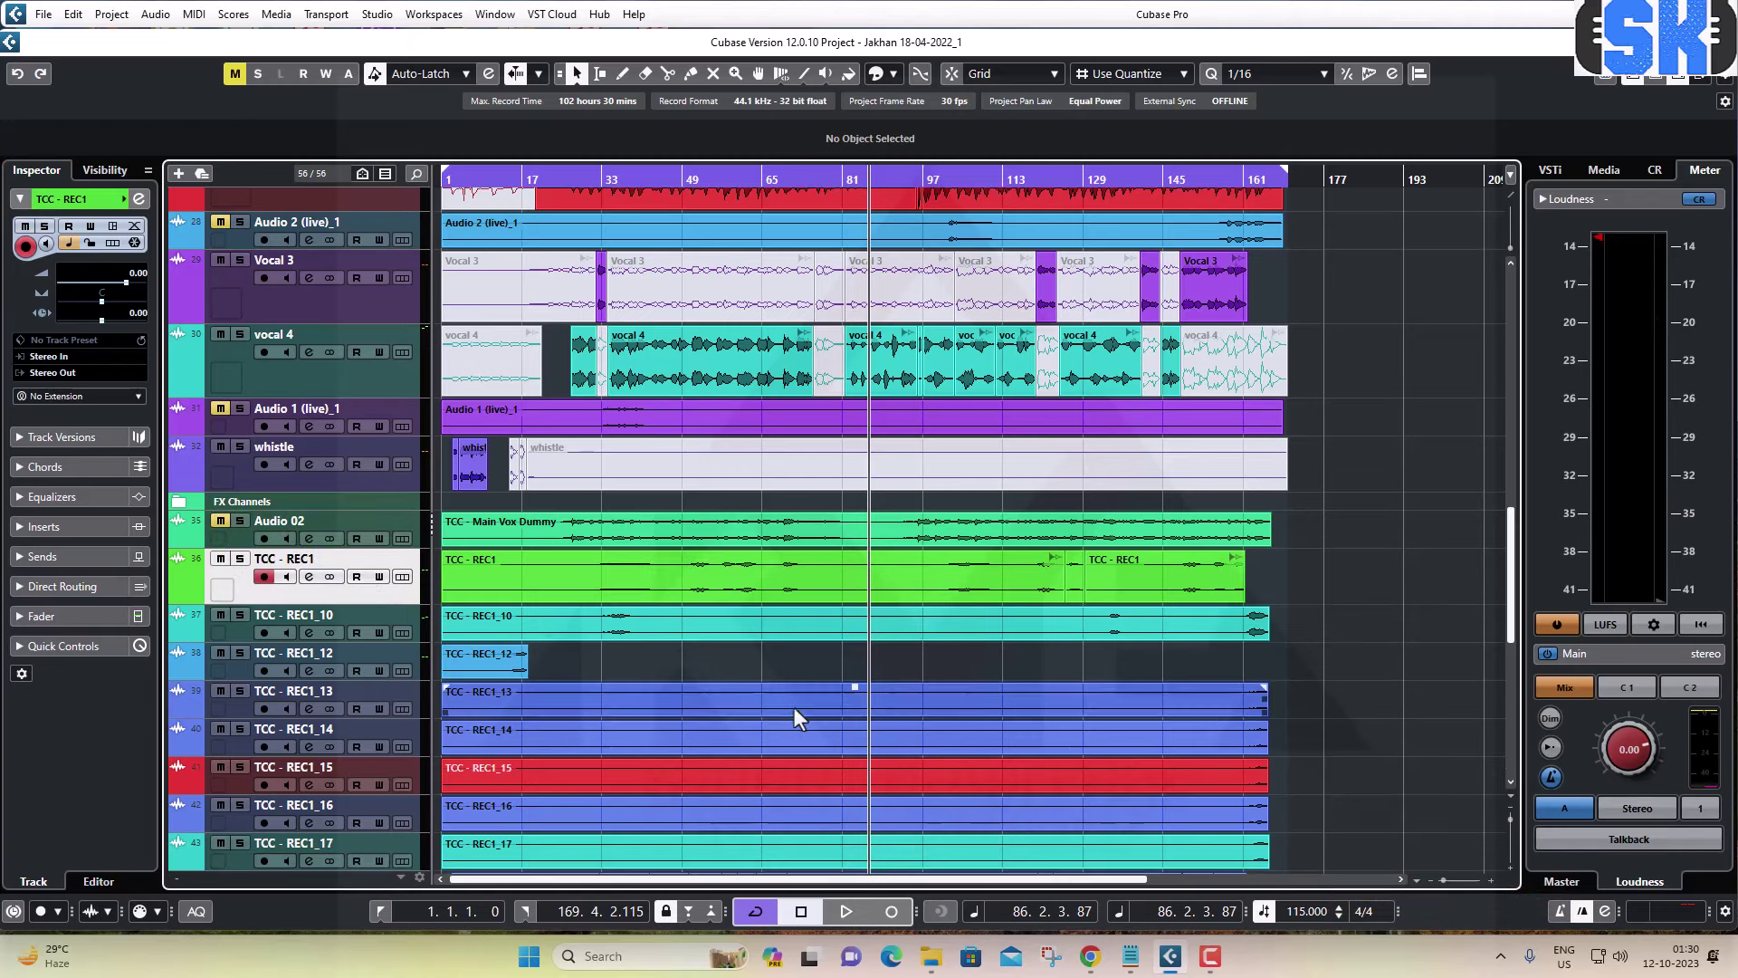
Open the SuperVision insert of the Stereo Out channel from the MixConsole and place its window higher on the screen.
key(F3)
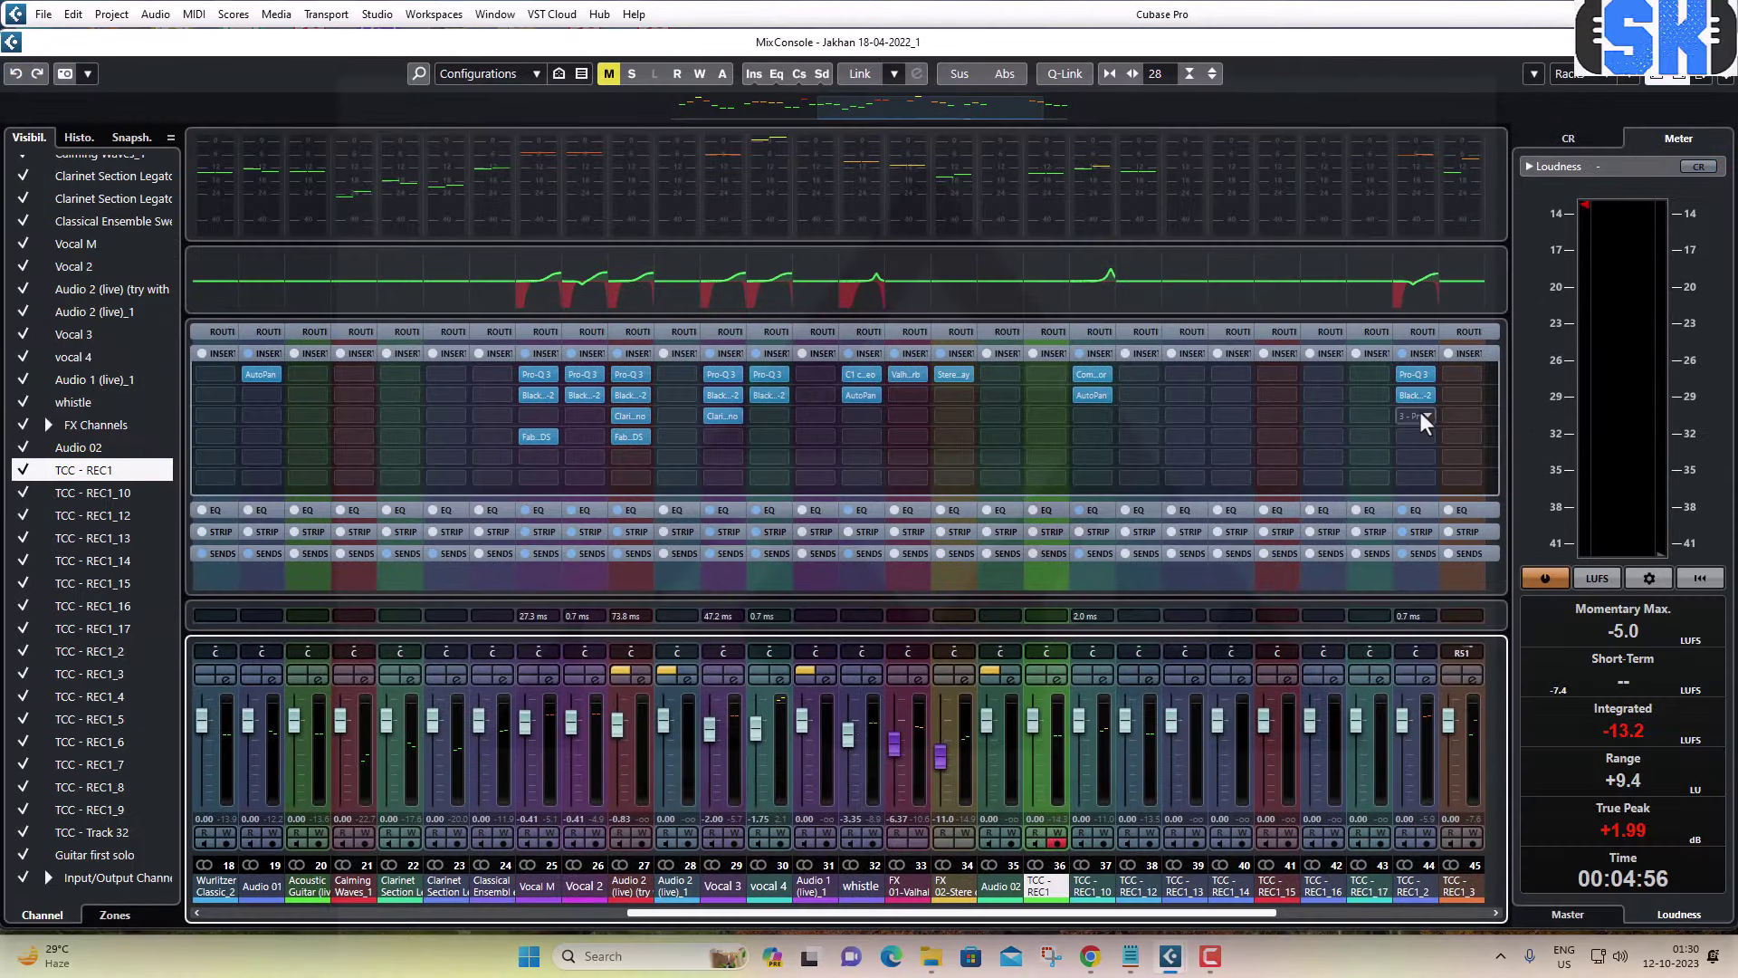
drag(1192, 913, 1458, 915)
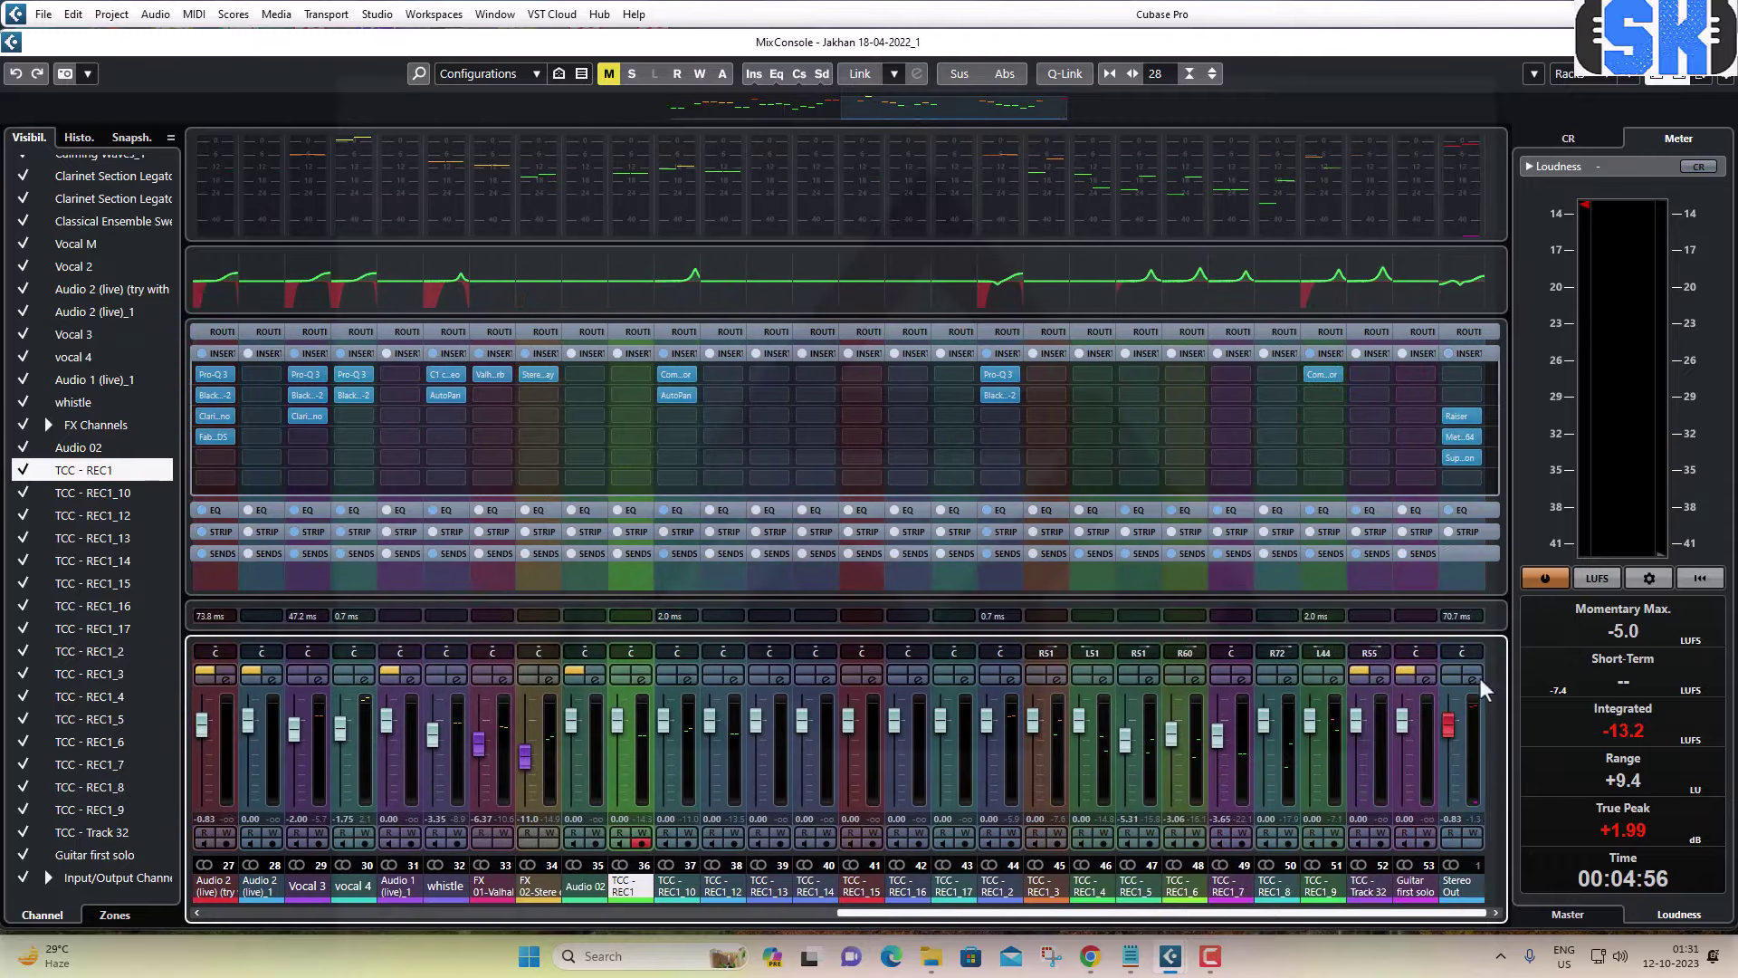
click(1461, 459)
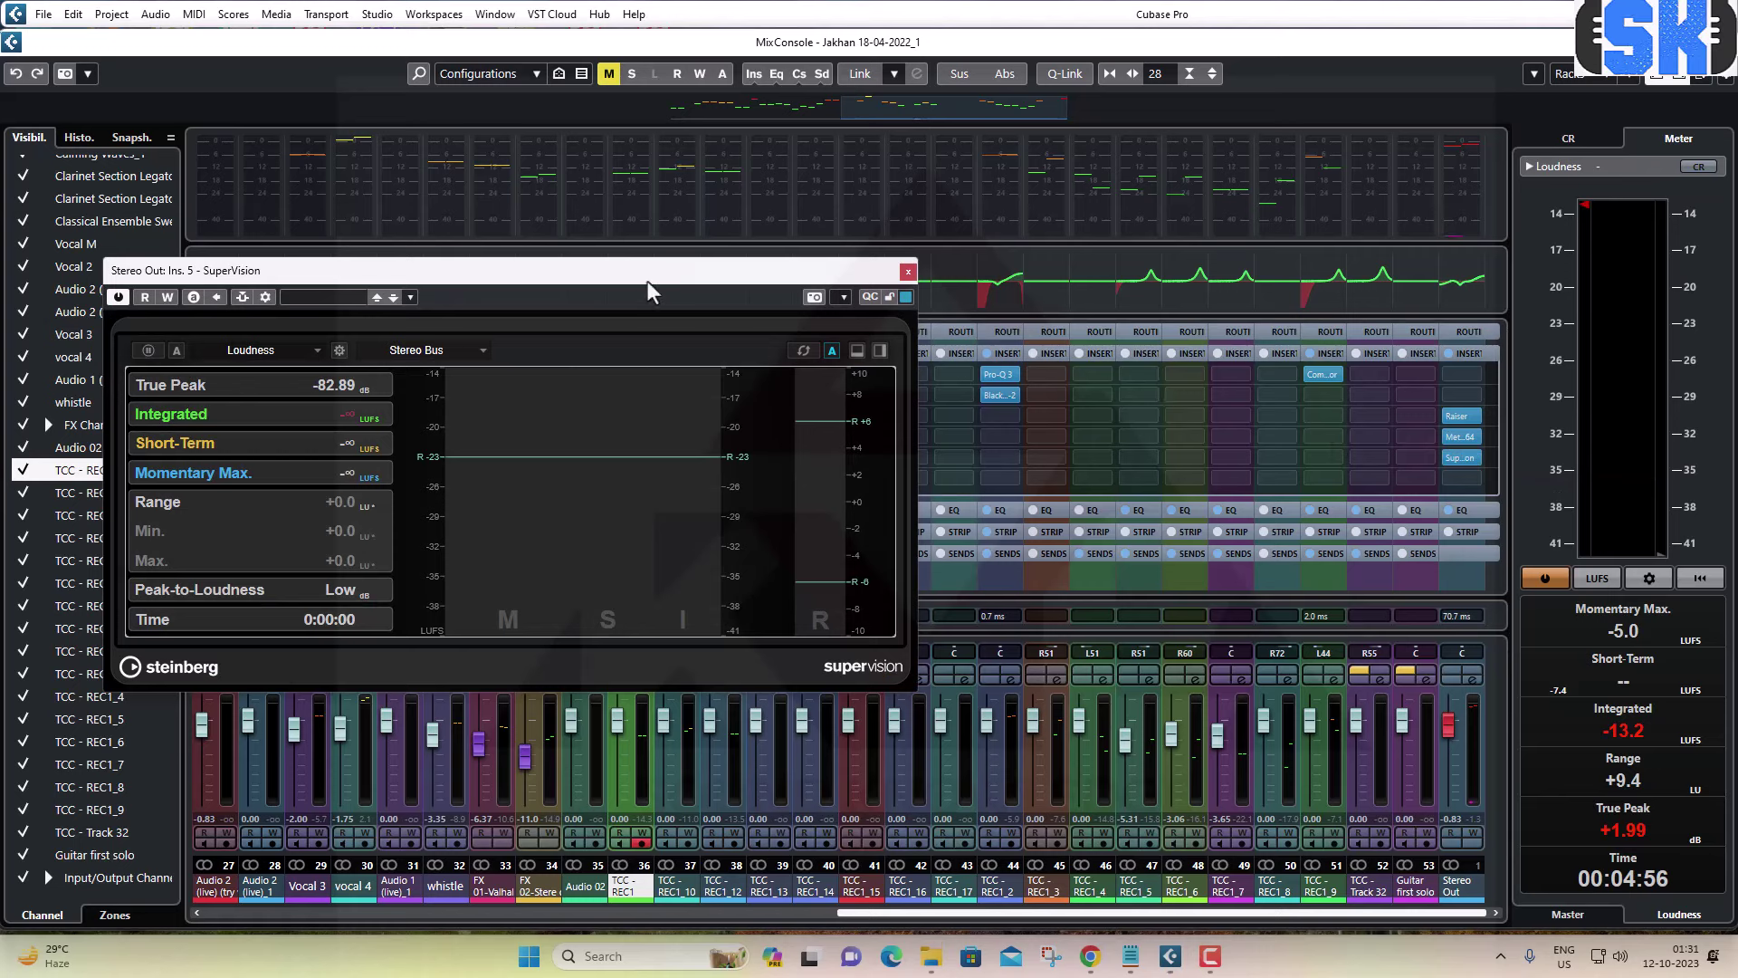
drag(648, 277, 650, 165)
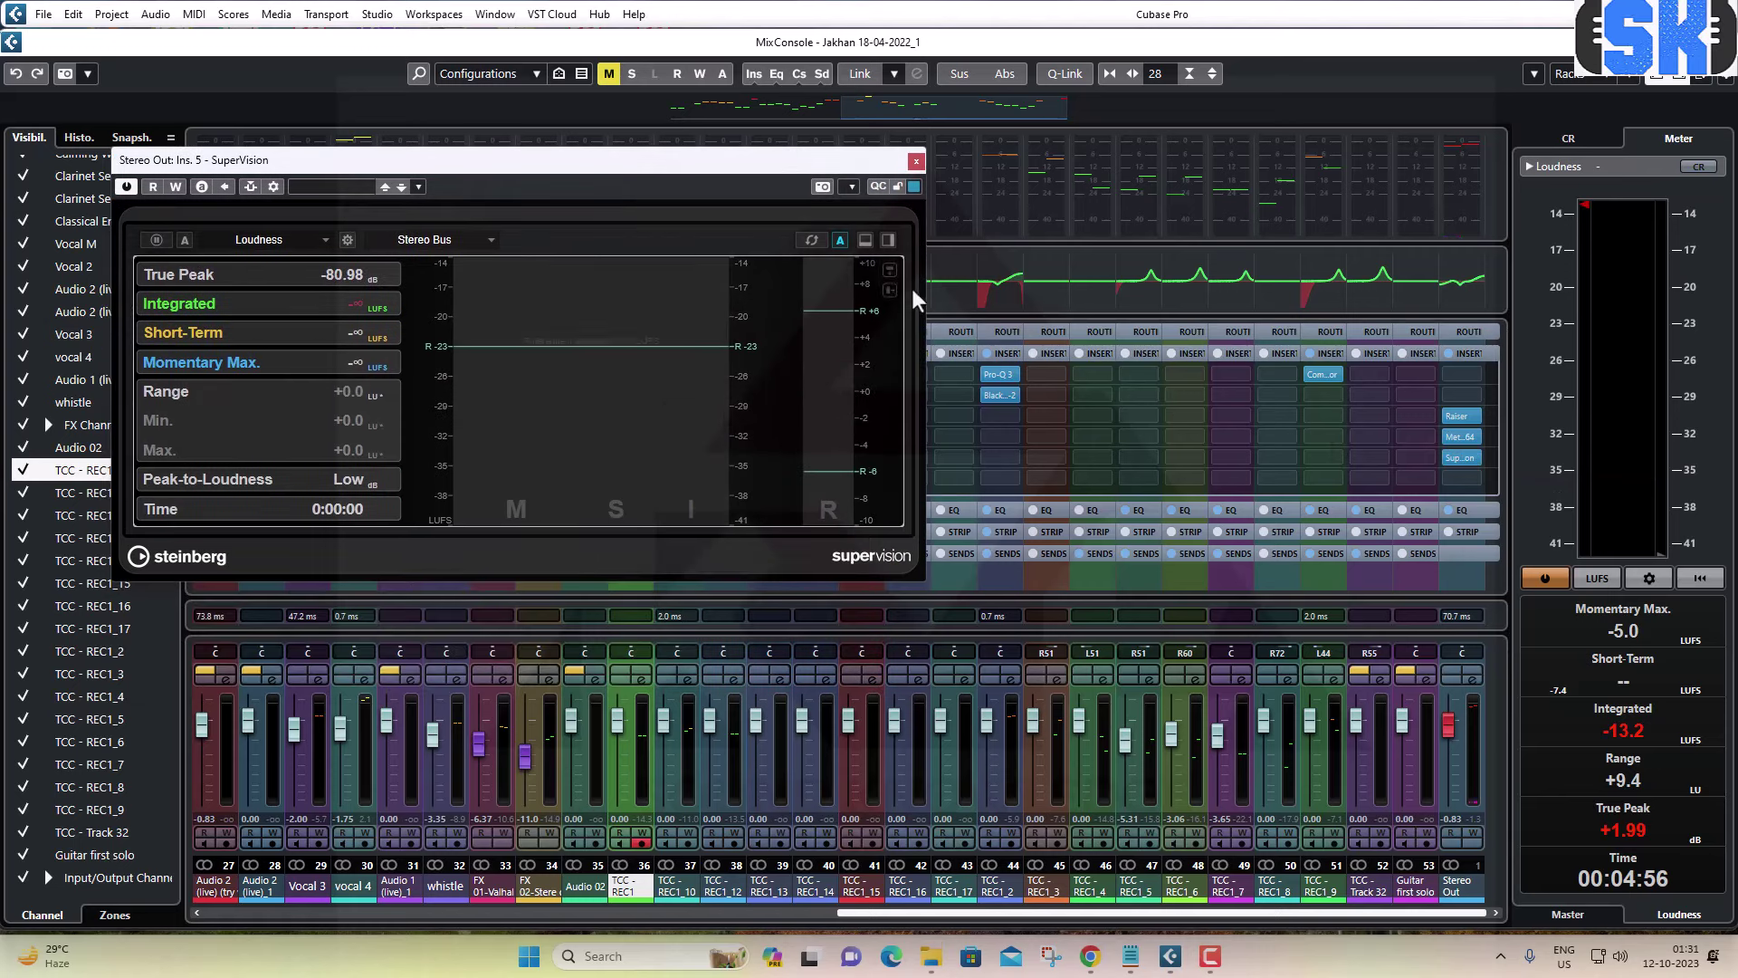
Open the MeterPlugs Loudness Penalty insert on Stereo Out and reset its analysis.
click(1461, 438)
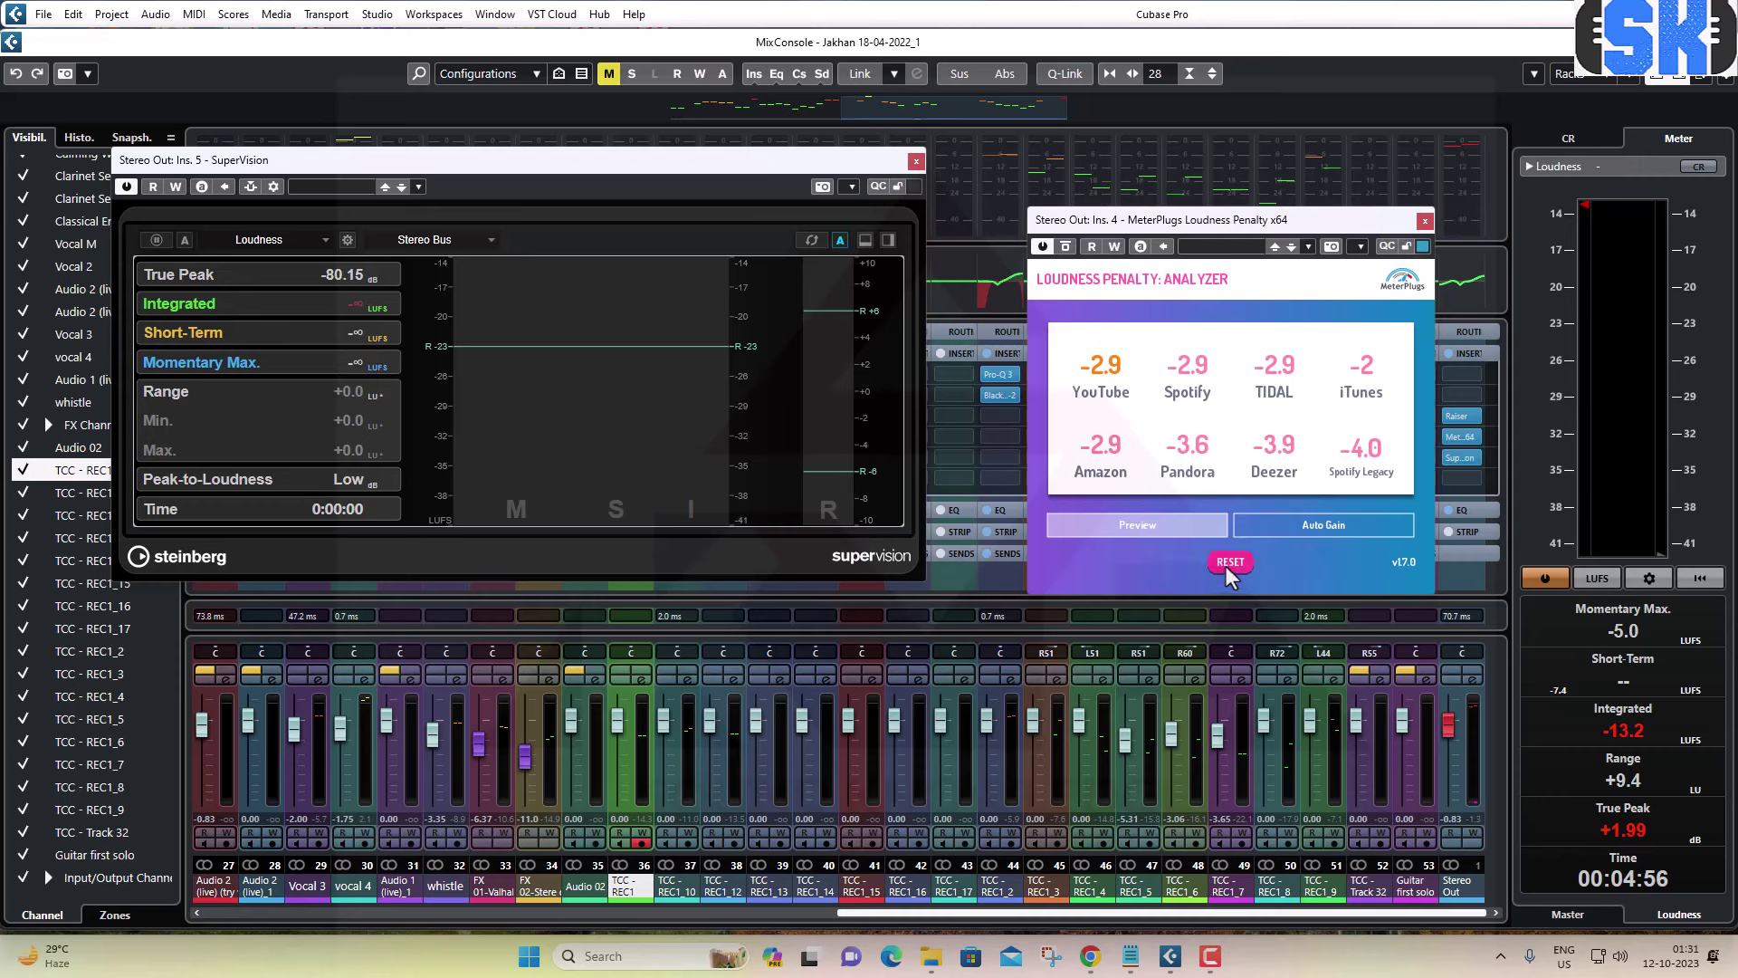
click(1231, 563)
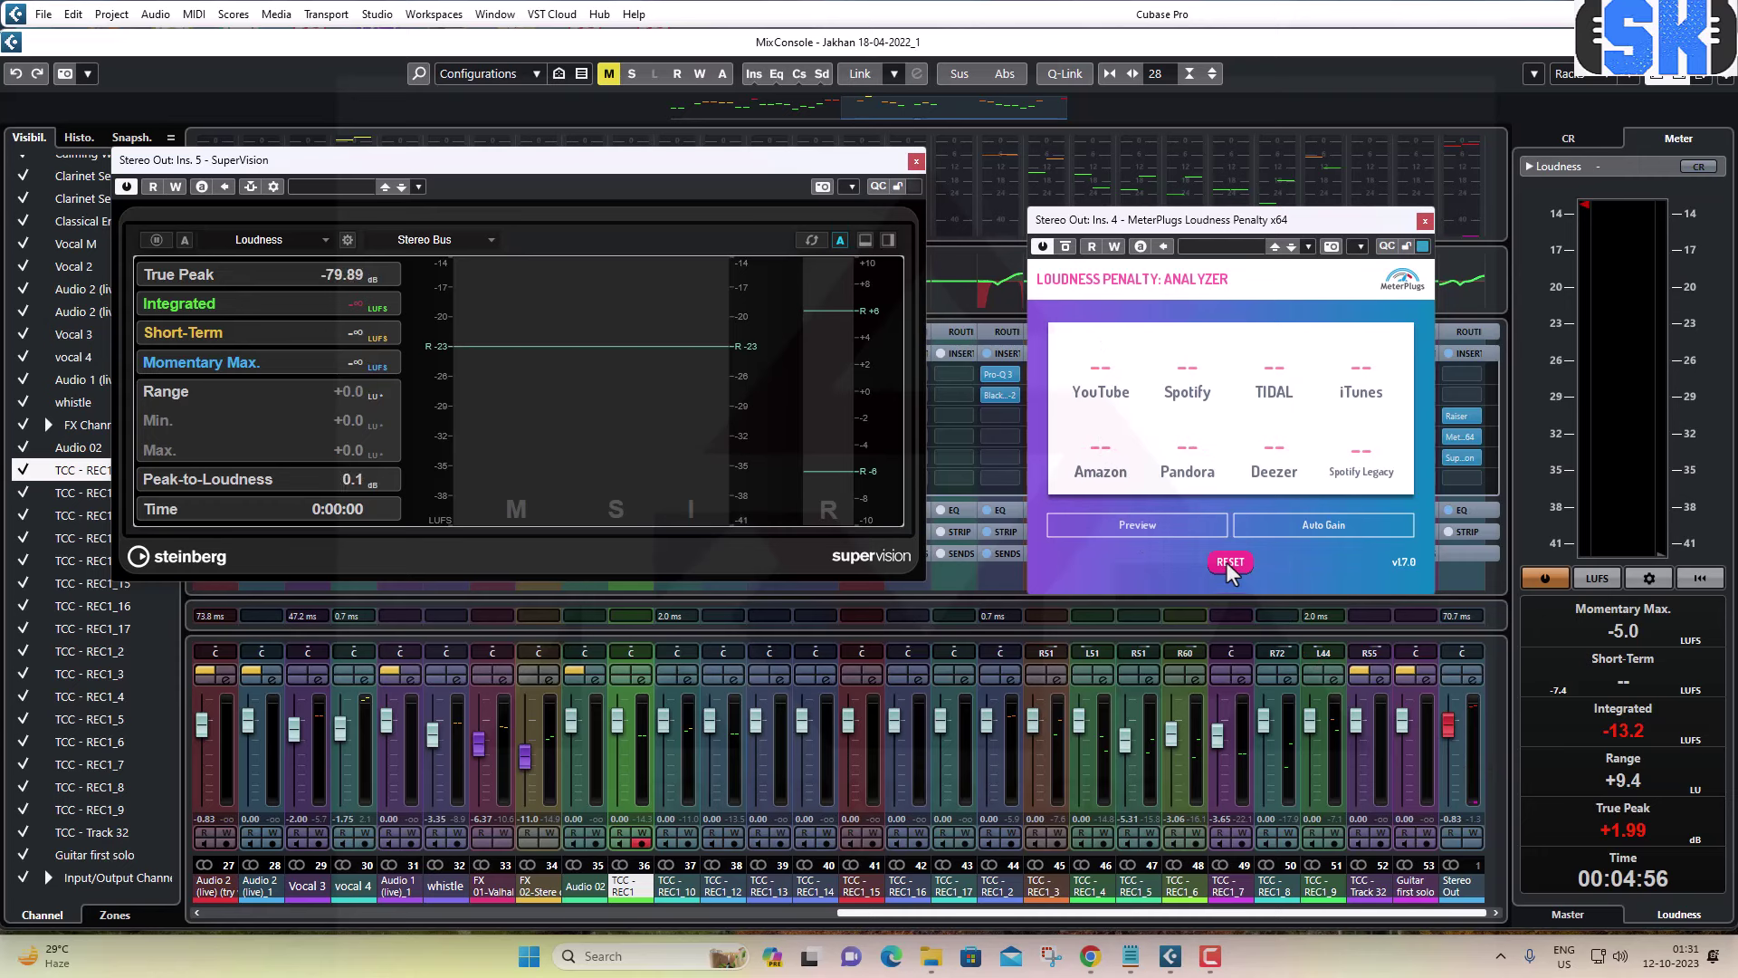
click(1008, 933)
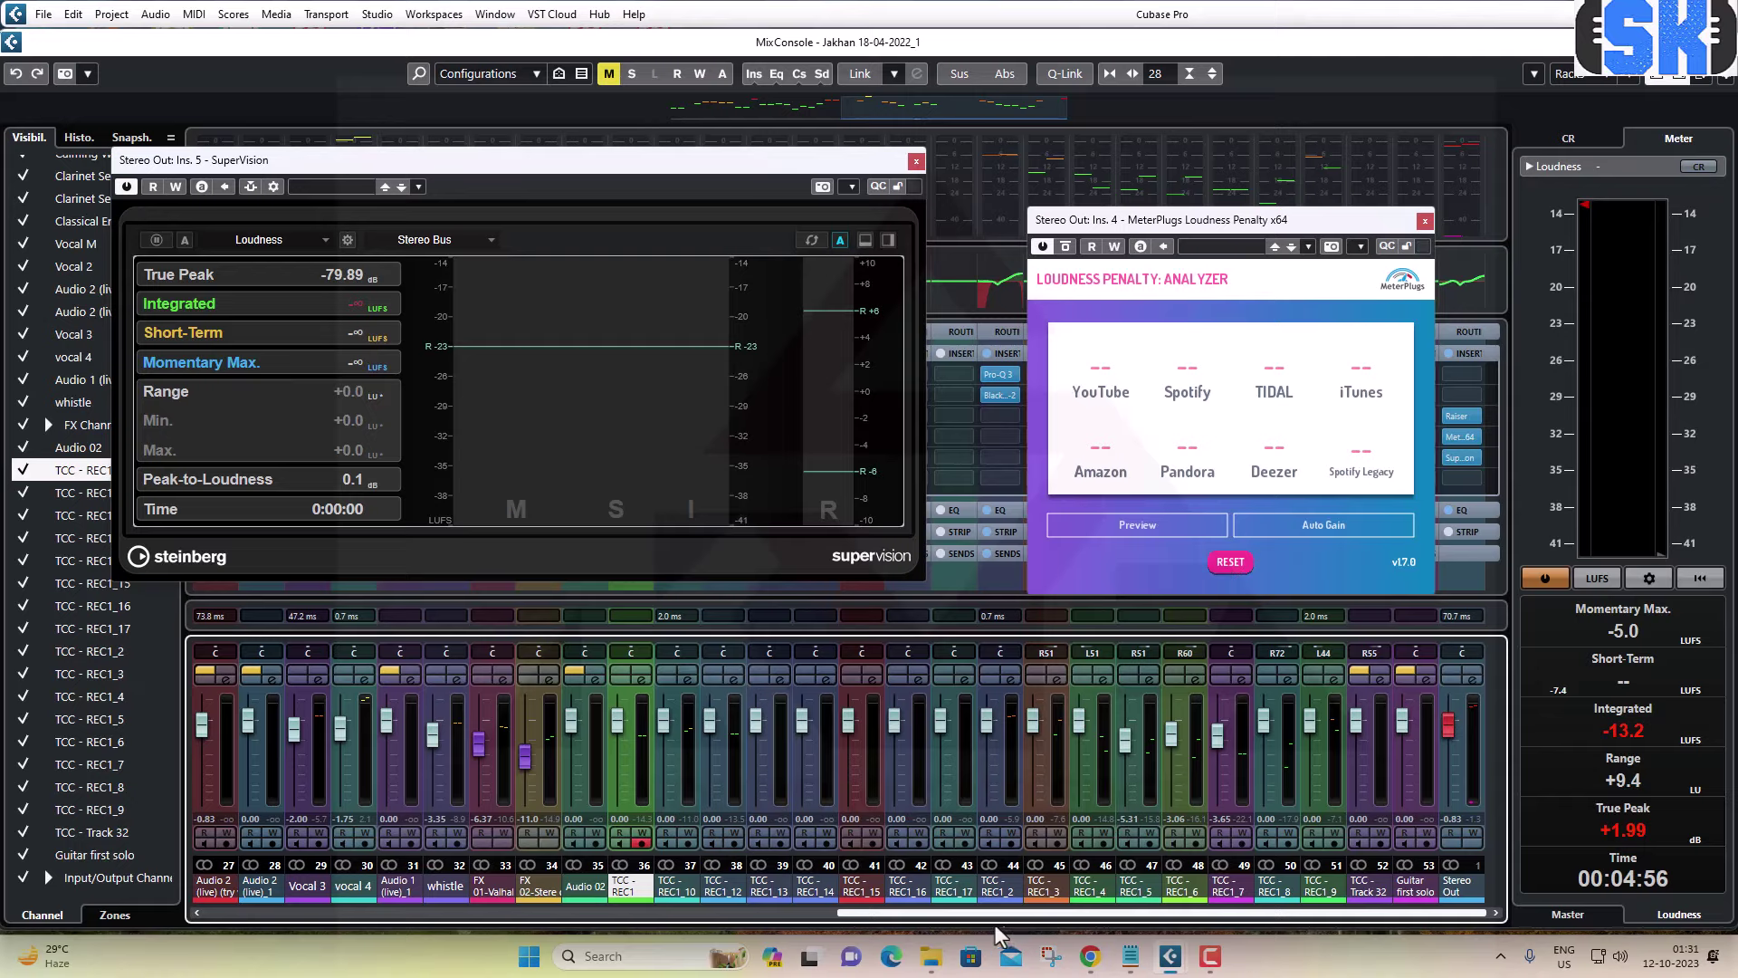
Play the project from the current position to measure its loudness in both meters, resetting the SuperVision measurement during playback.
click(1634, 41)
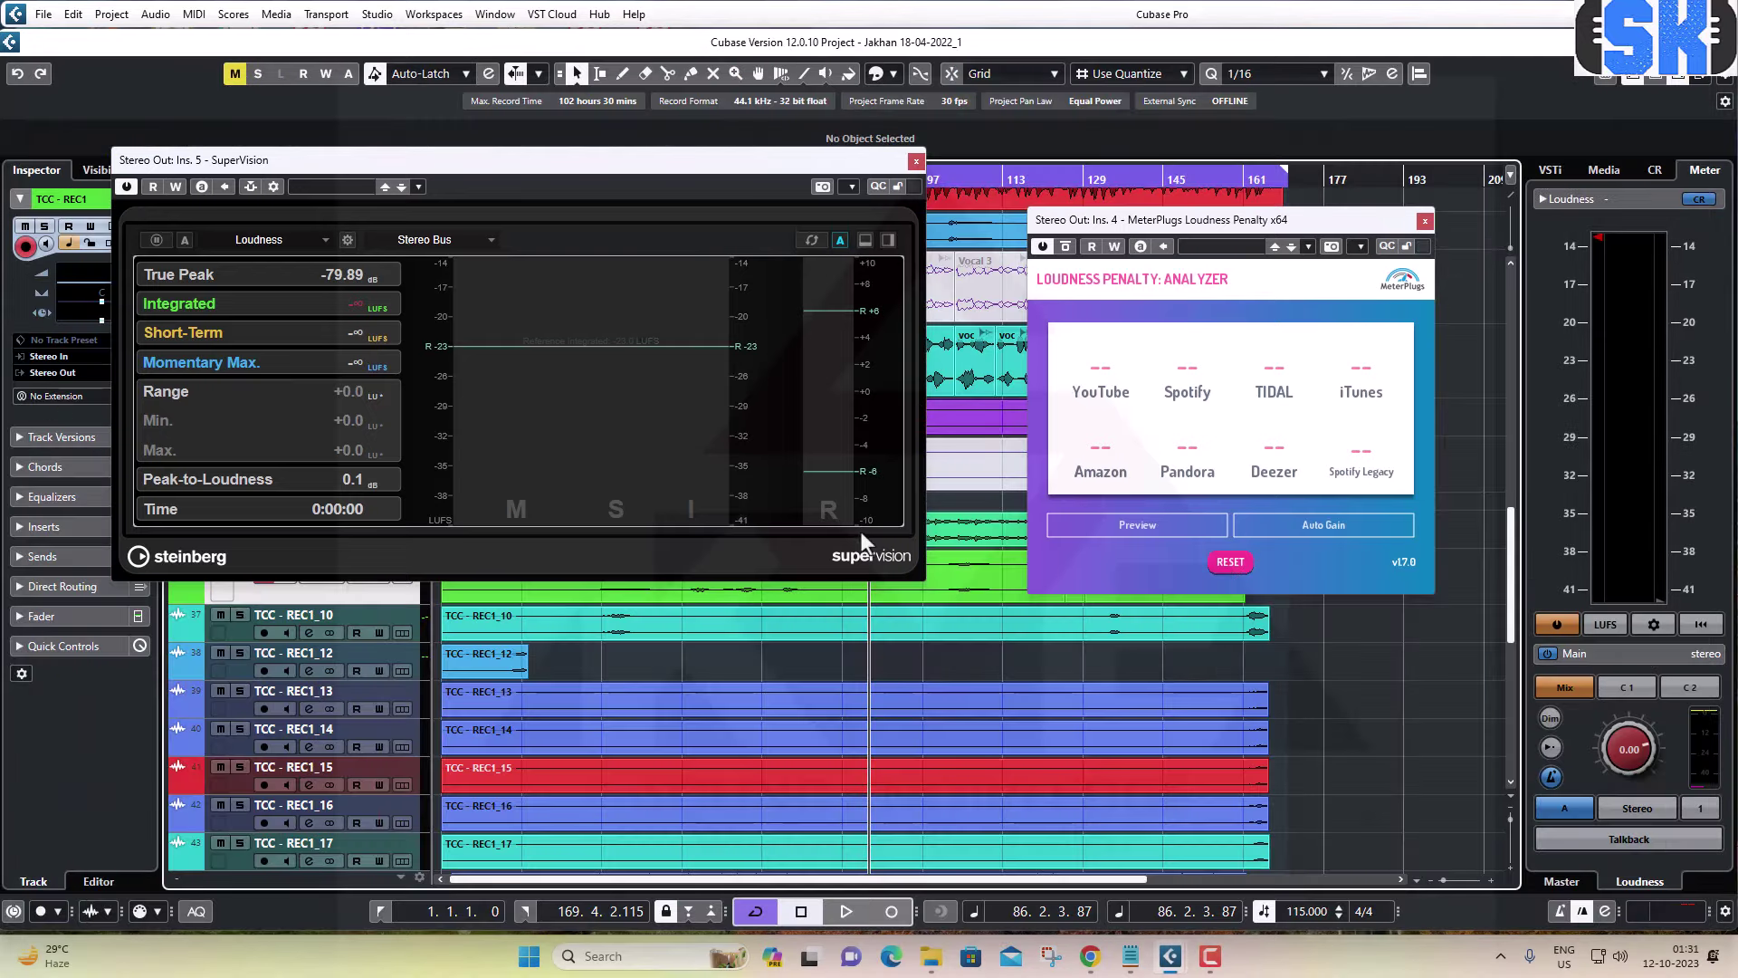
key(space)
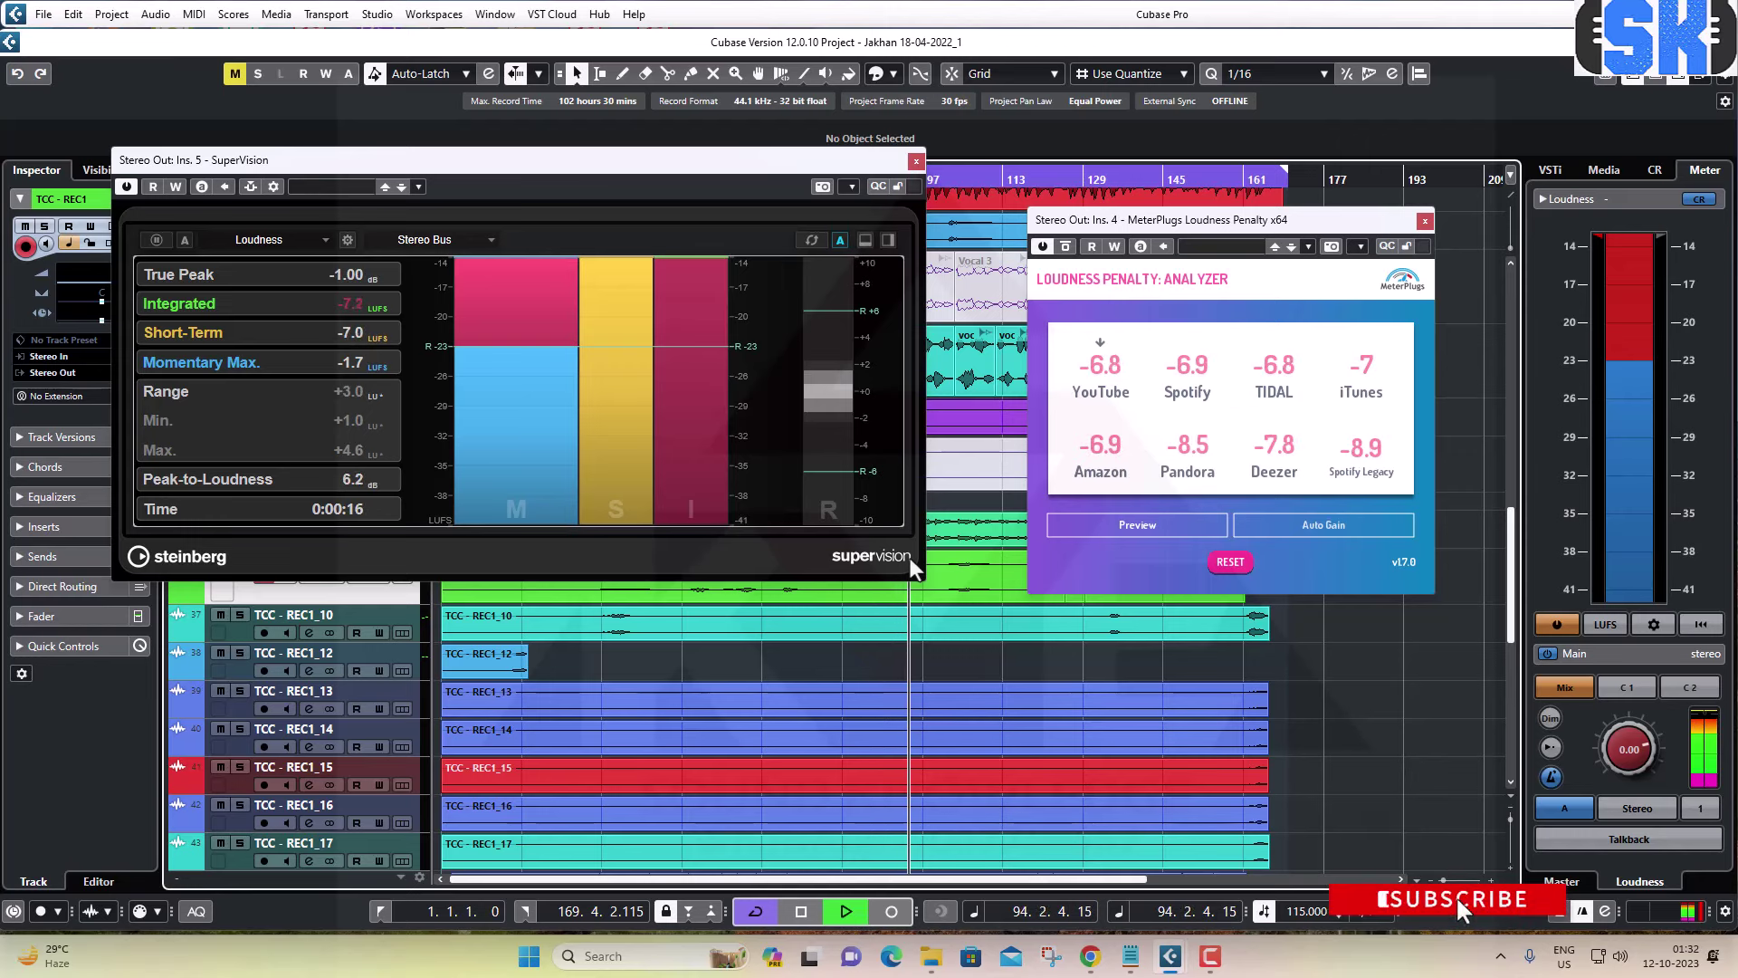
click(810, 246)
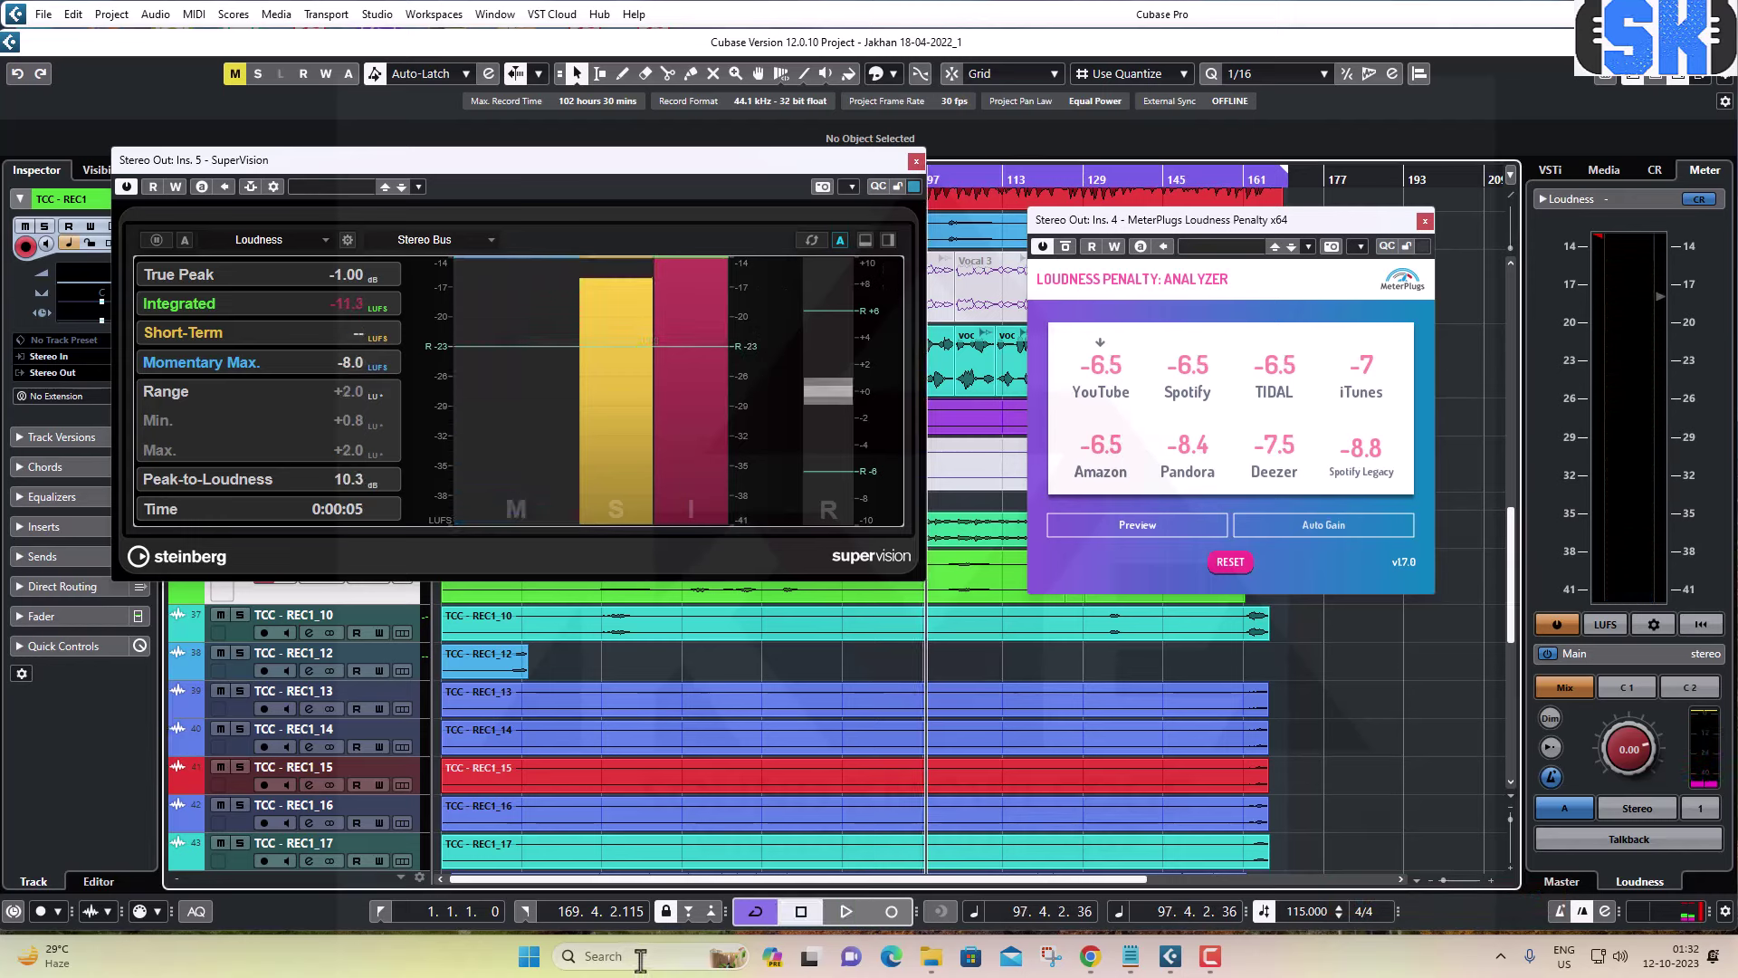
key(ctrl+alt+w)
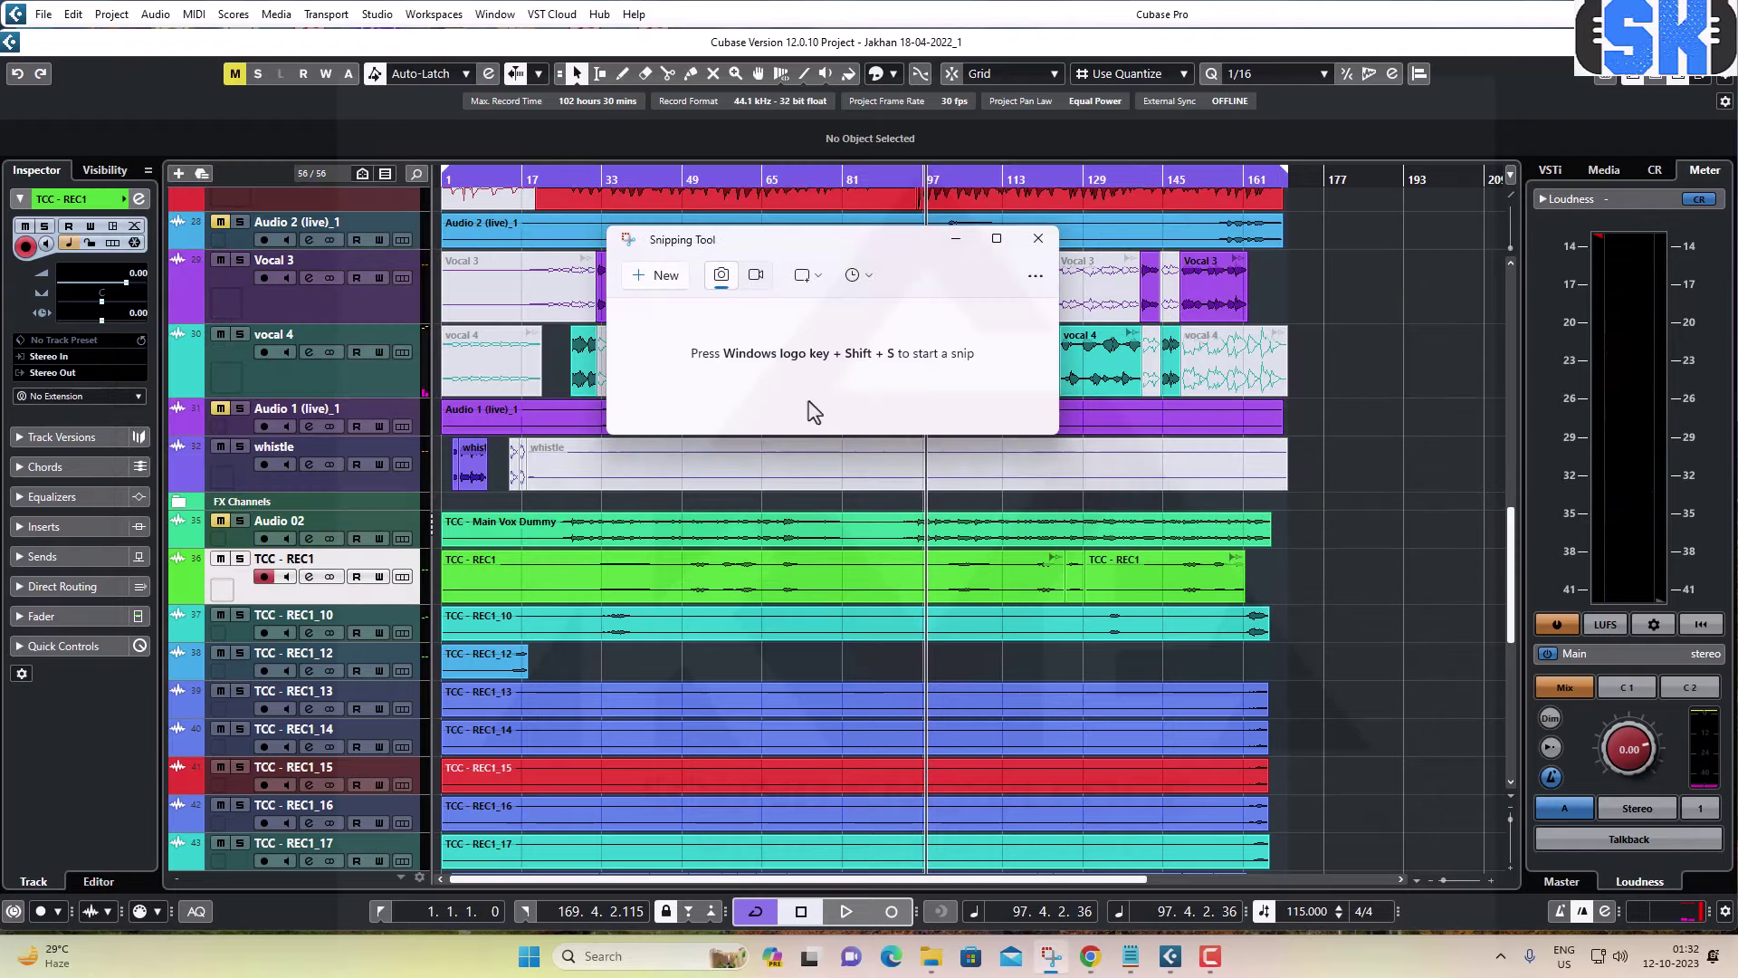
click(652, 276)
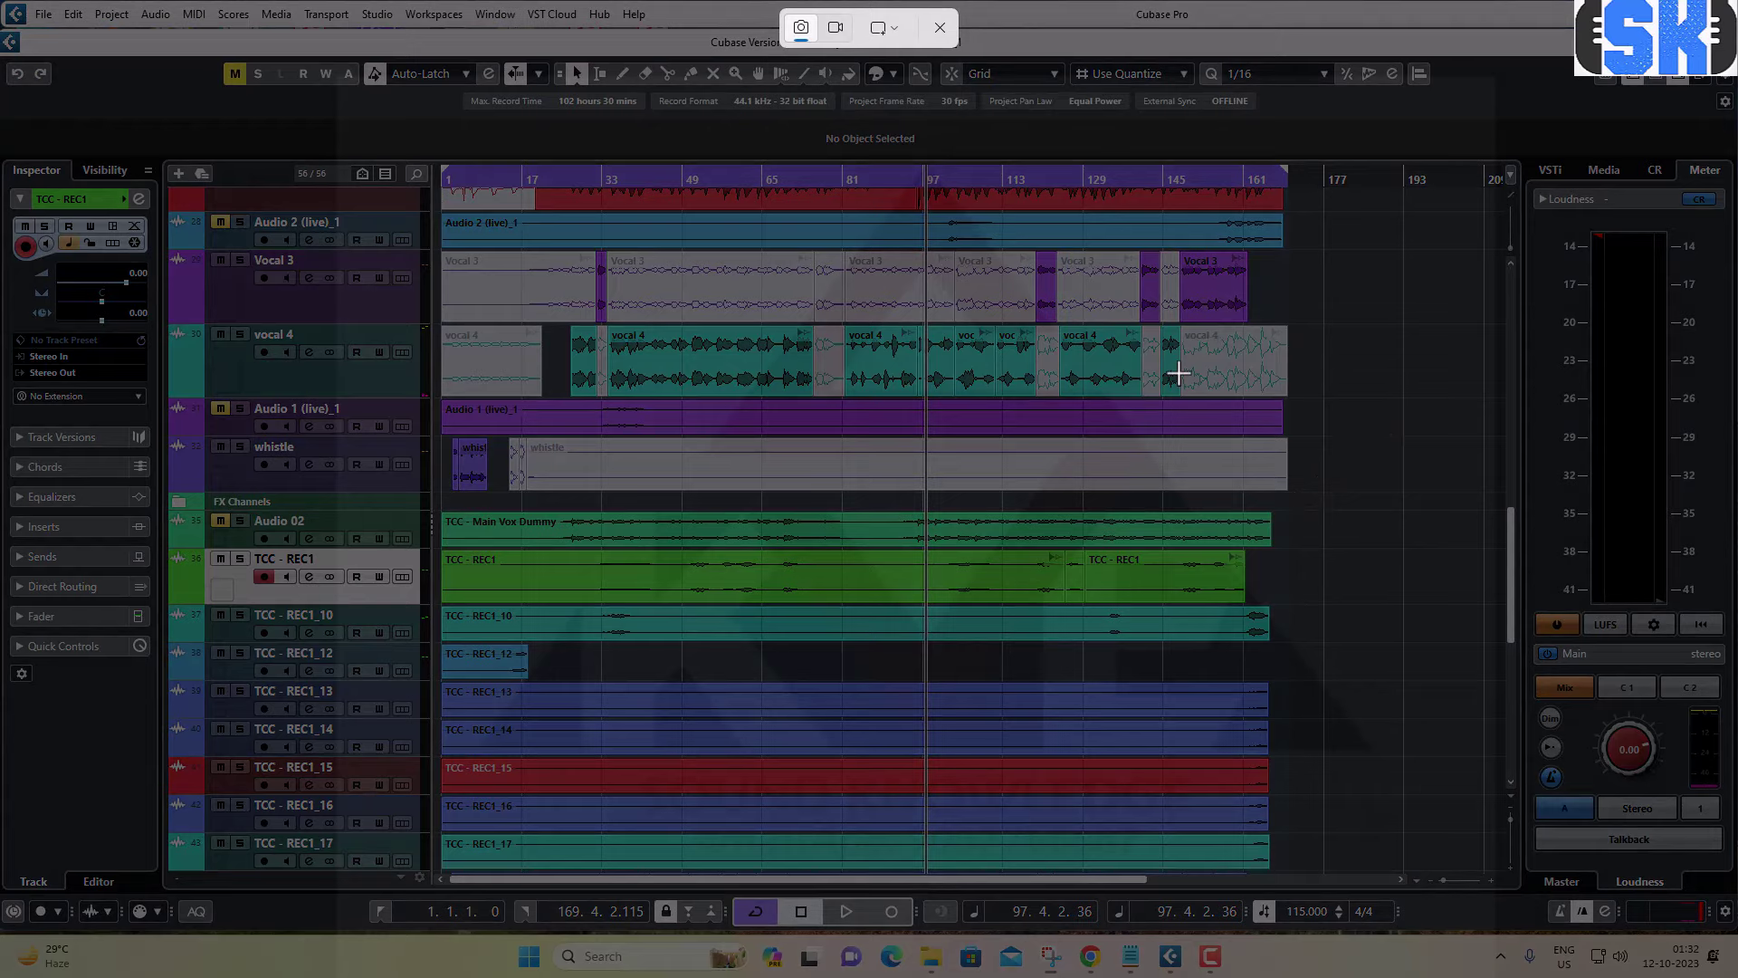
key(Escape)
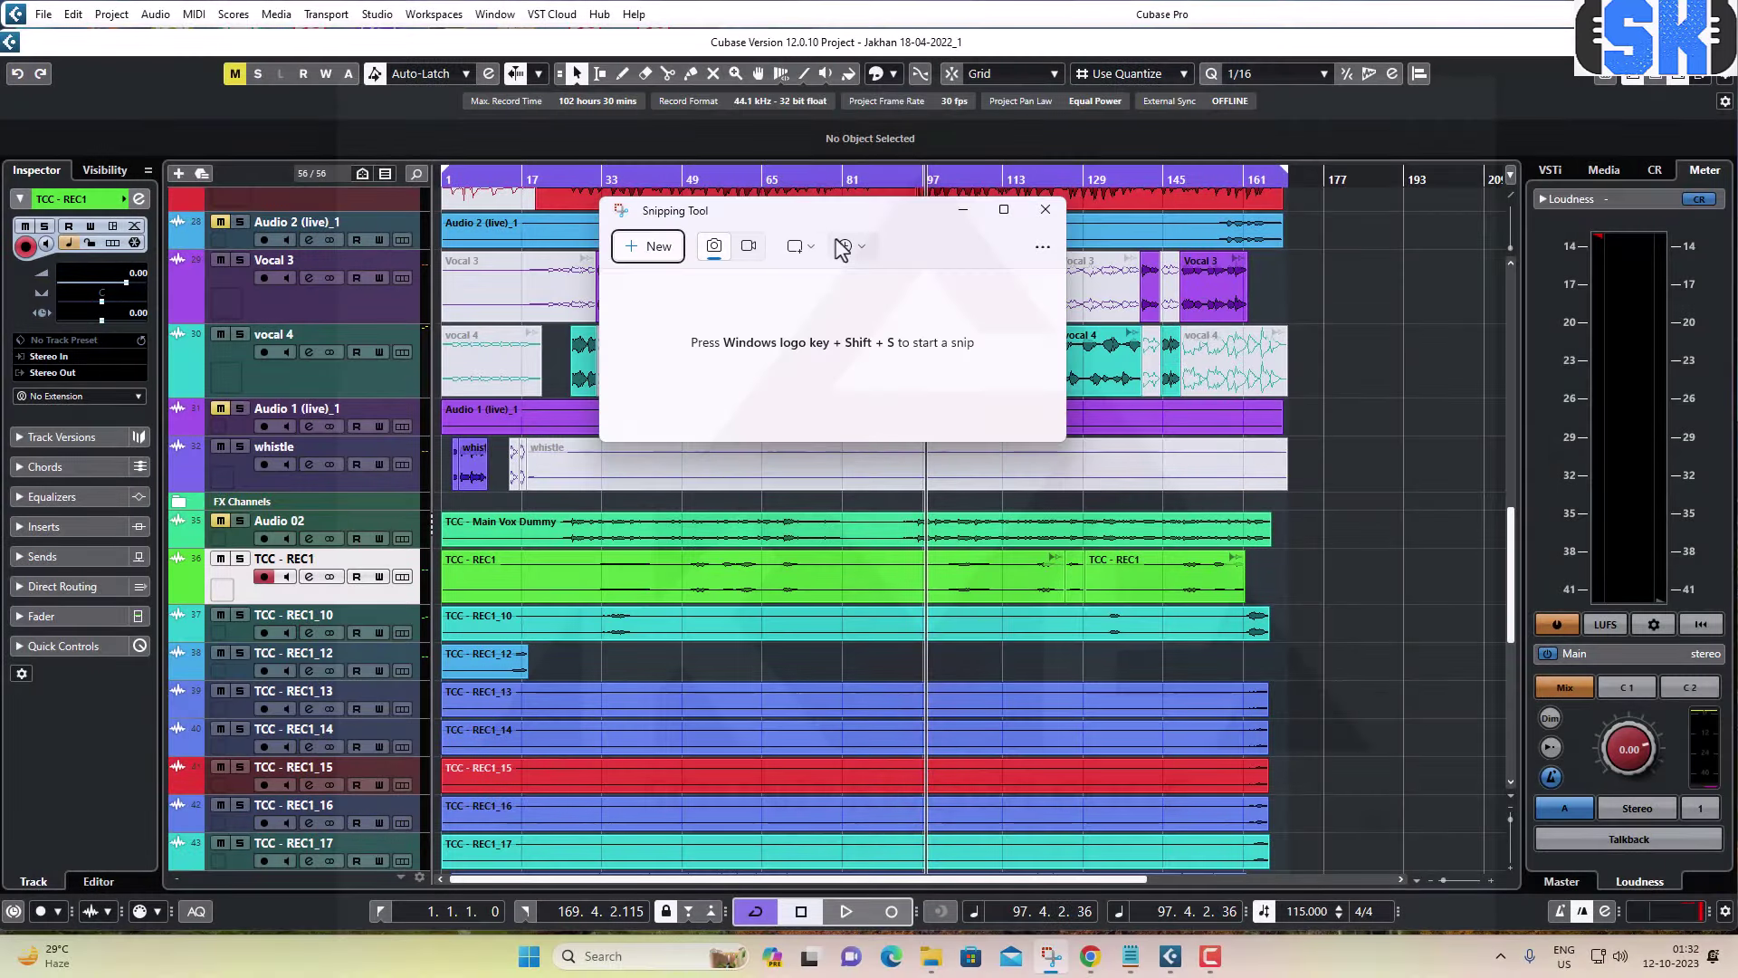
click(1045, 211)
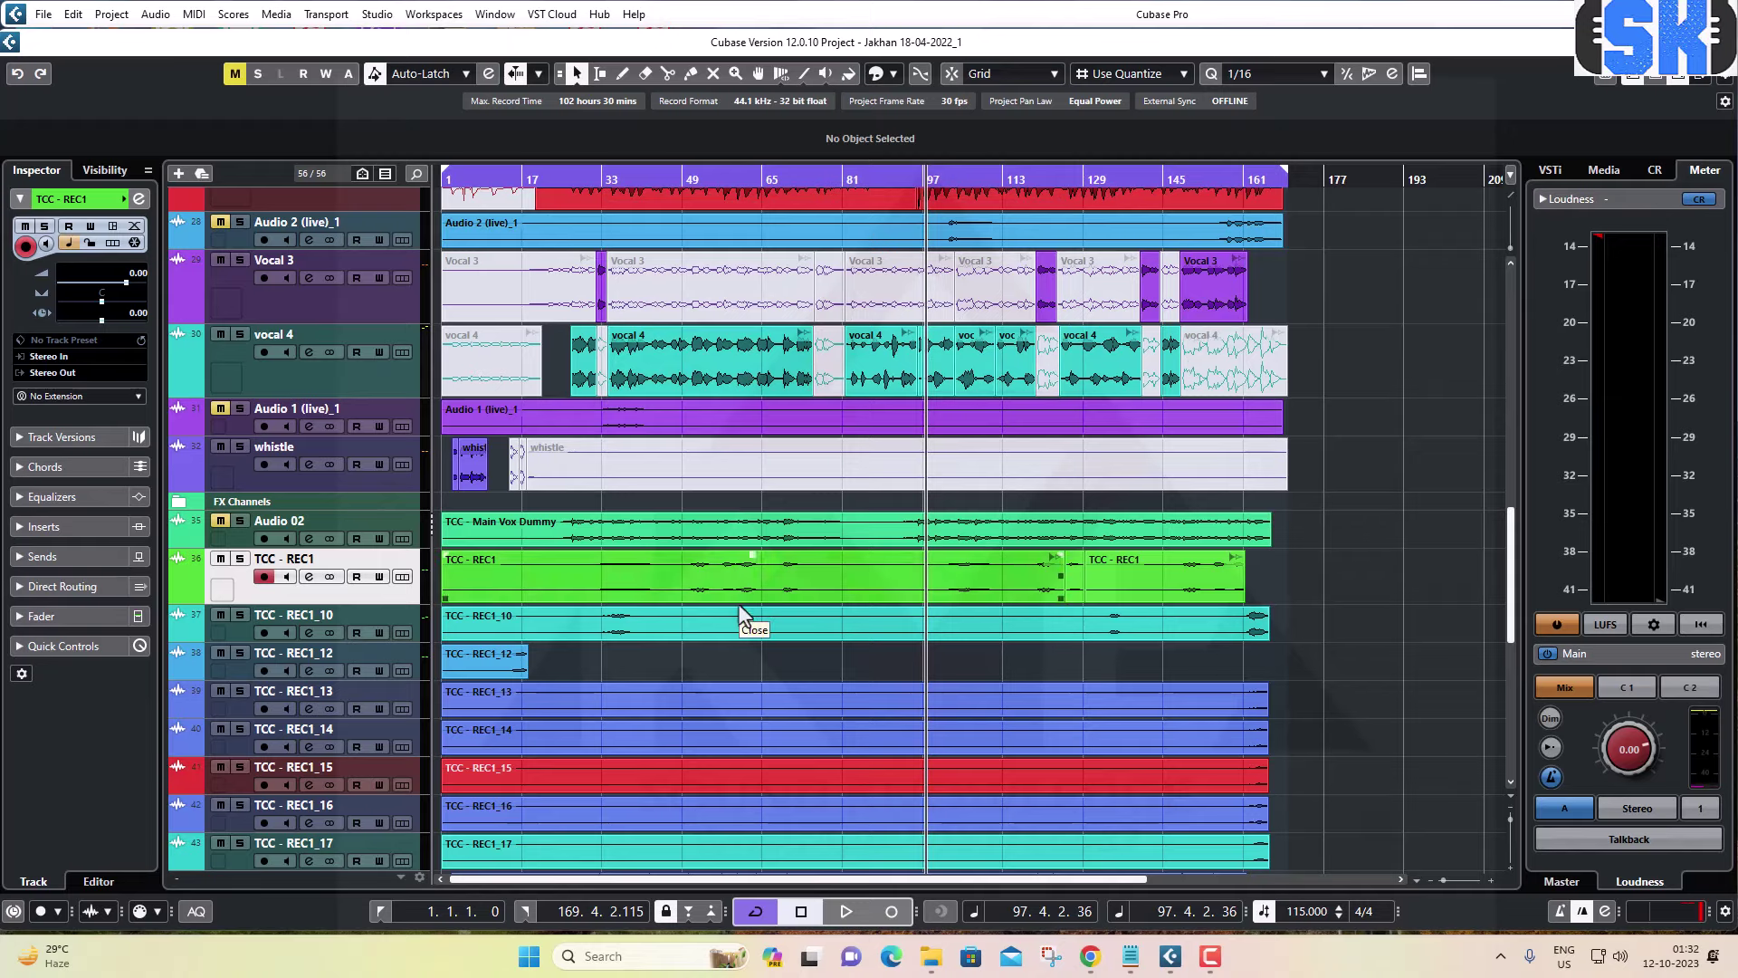
Bring back the MixConsole, turn on Preview in the Loudness Penalty analyzer, and audition the mix with it.
click(1360, 572)
key(F3)
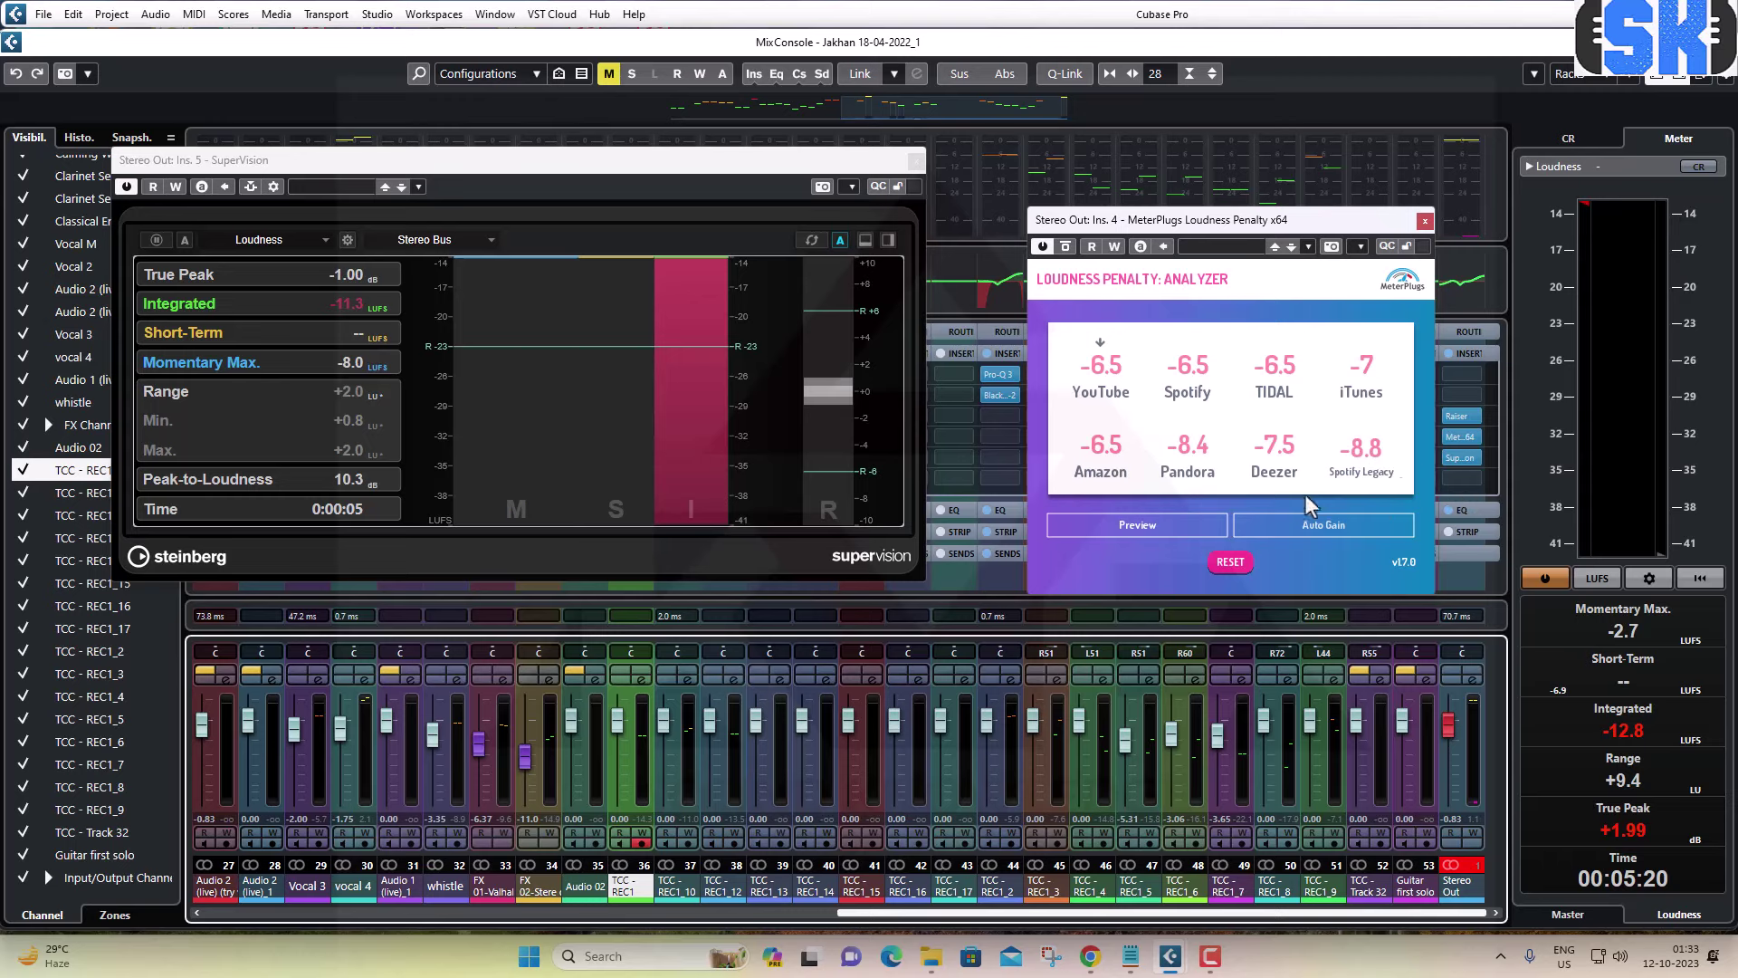
click(1137, 525)
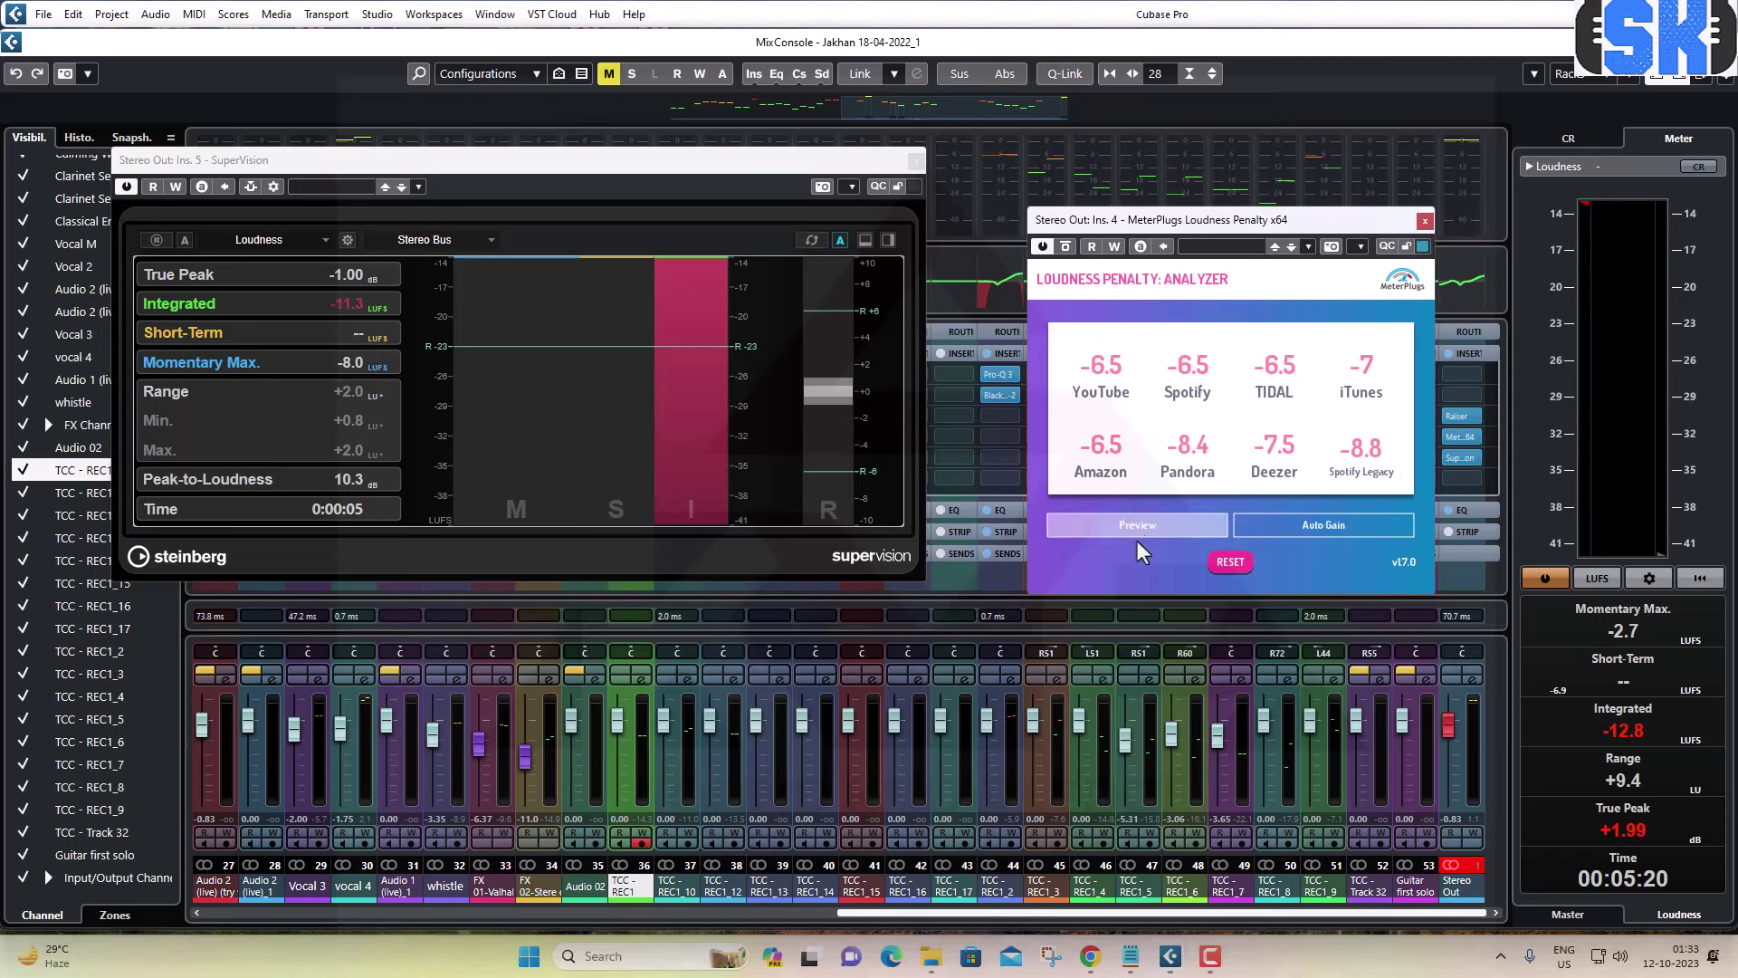
key(space)
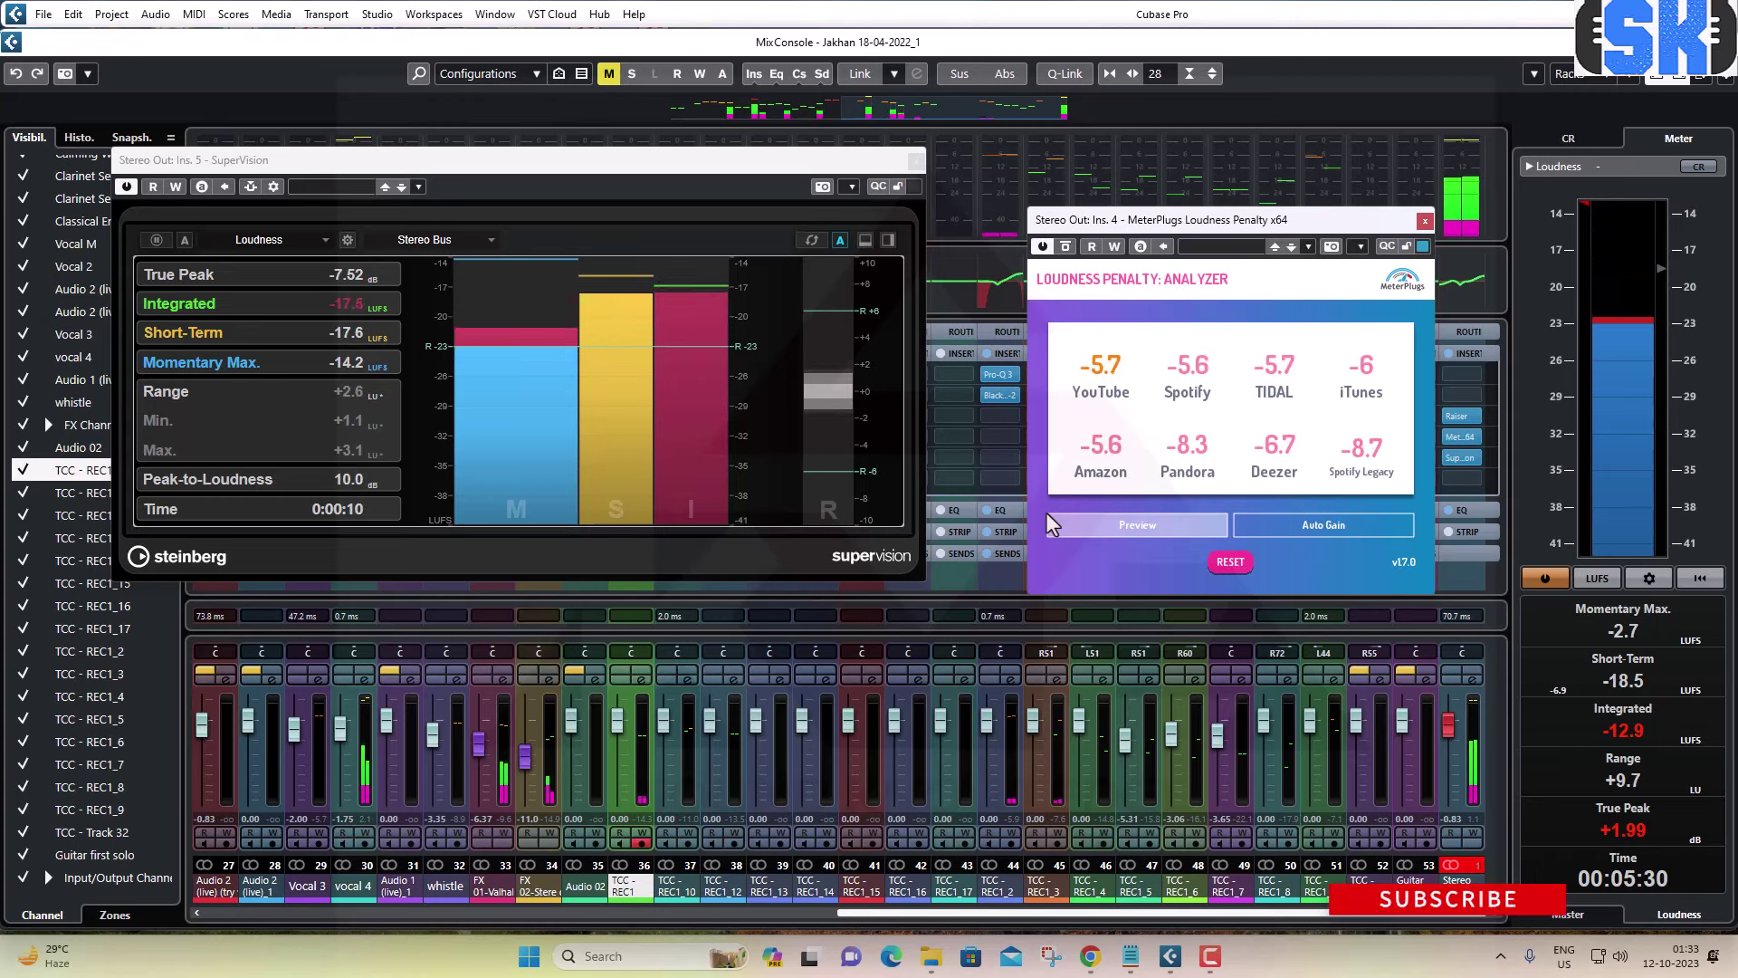
key(space)
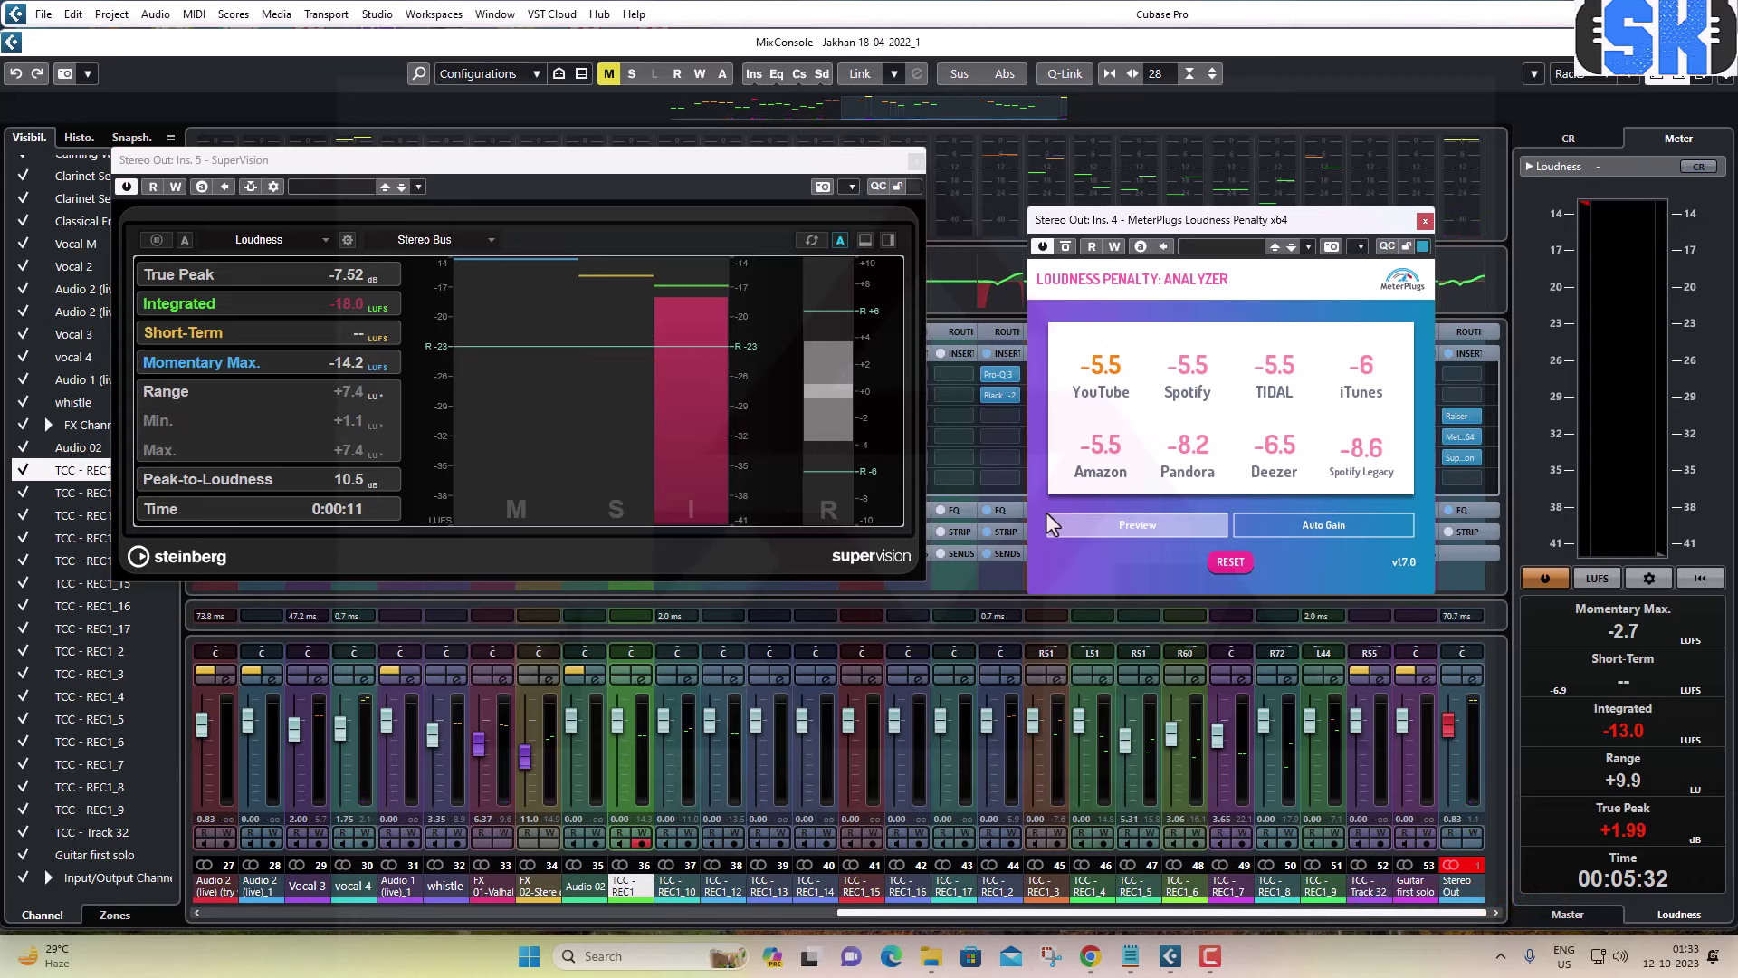
Audition the mix with Auto Gain instead of Preview in the Loudness Penalty analyzer, resetting the SuperVision measurement during playback.
key(space)
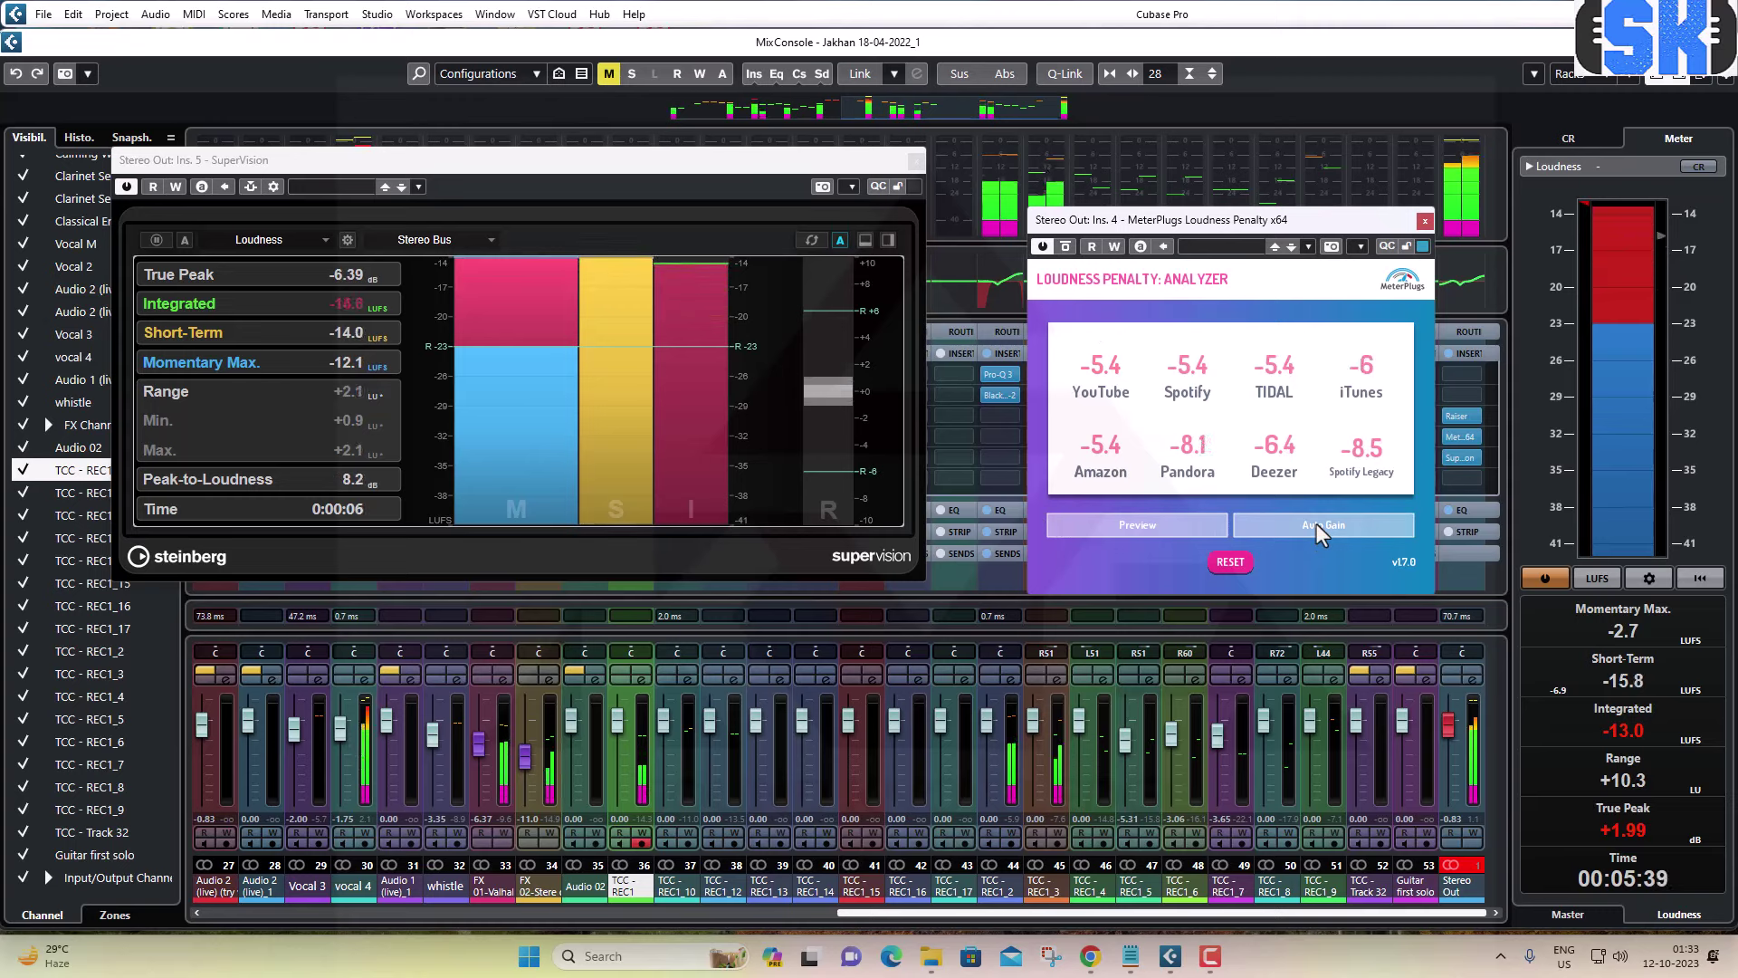
click(809, 239)
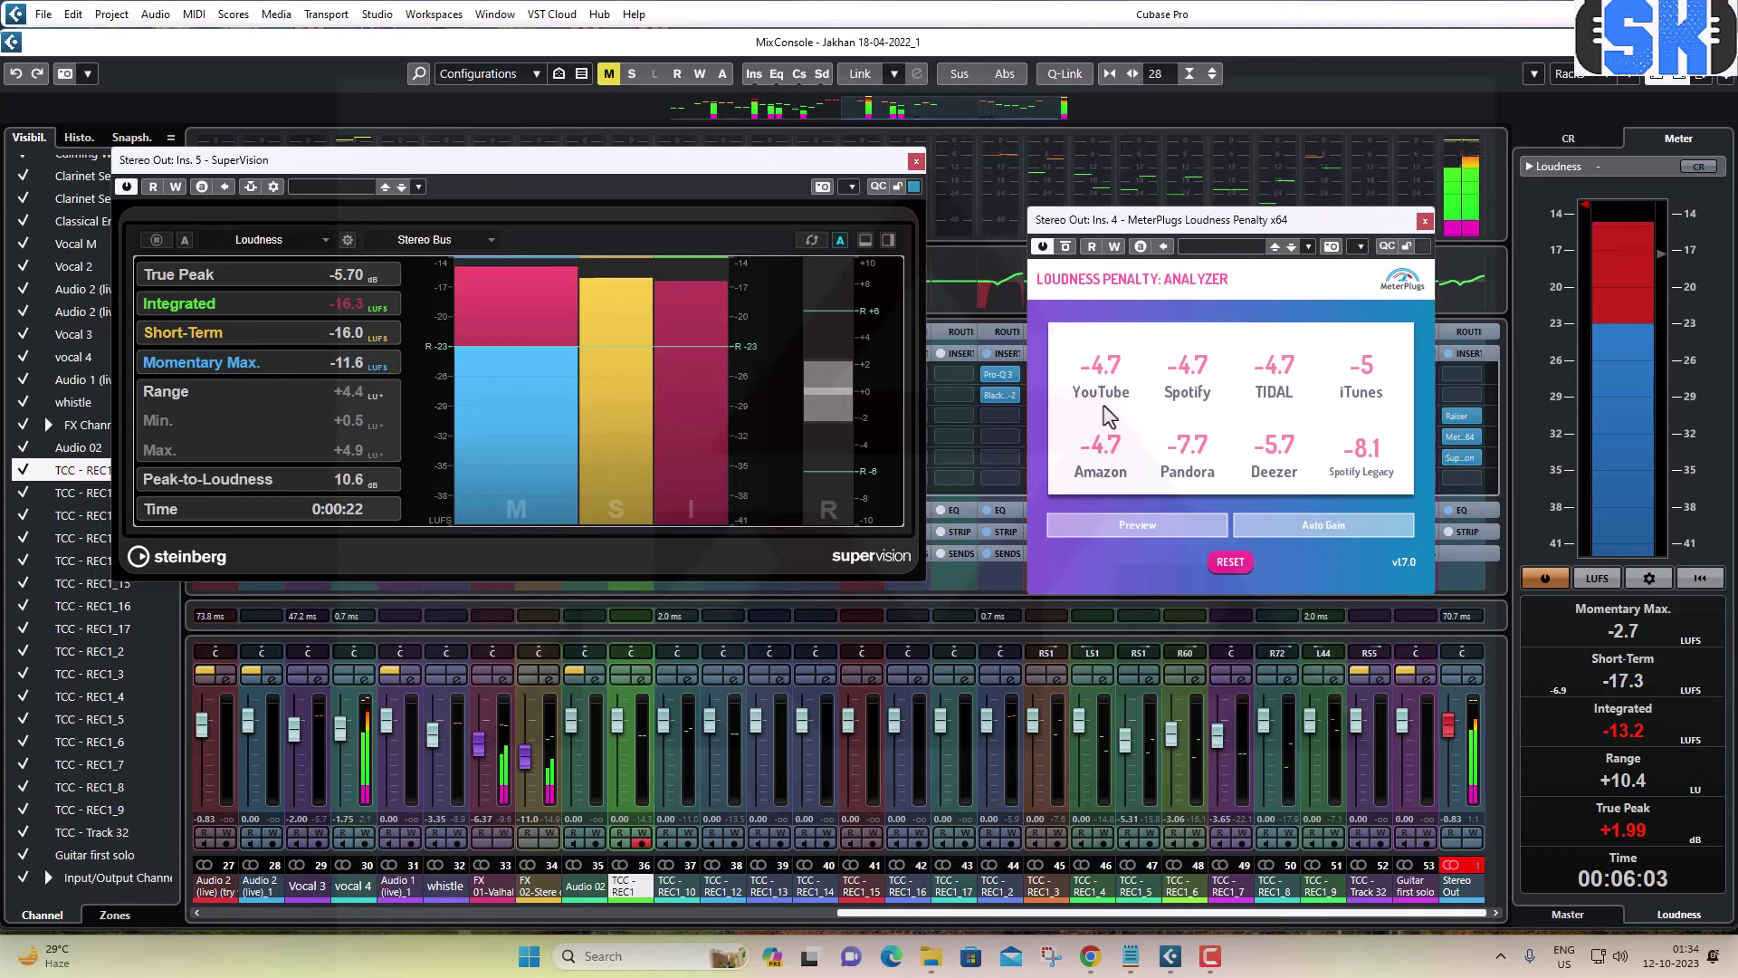
key(space)
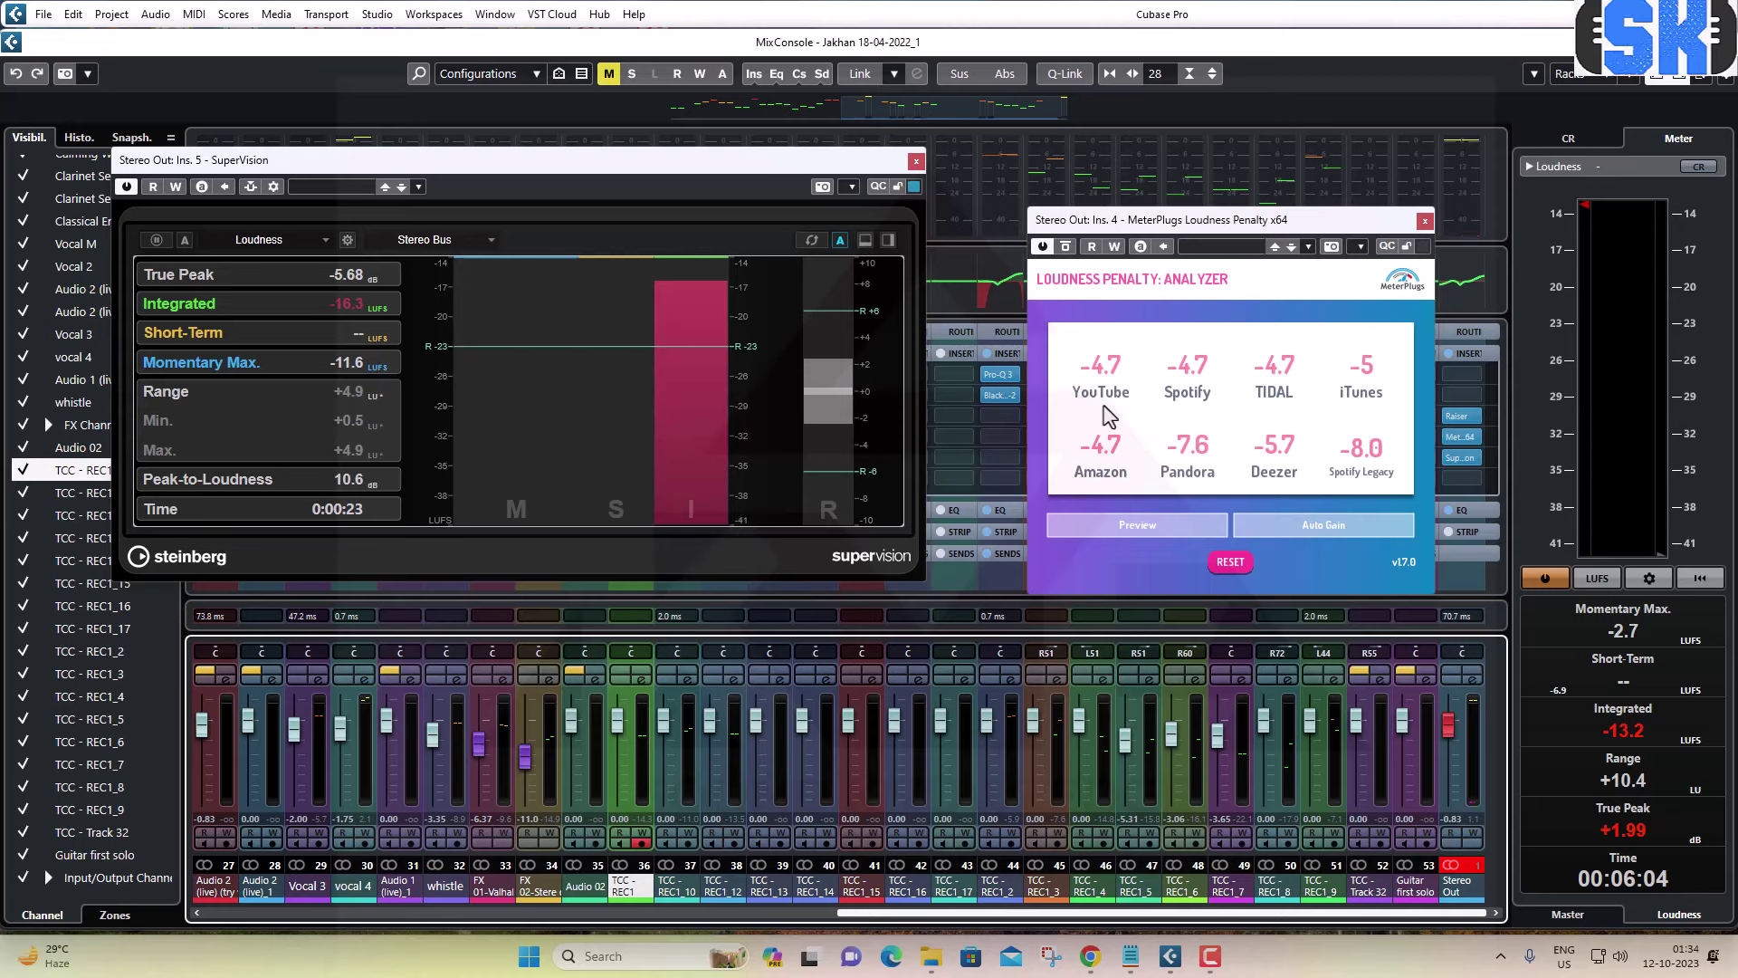
Open the Stereo Out channel settings and move the SuperVision insert down to slot 7.
click(1471, 681)
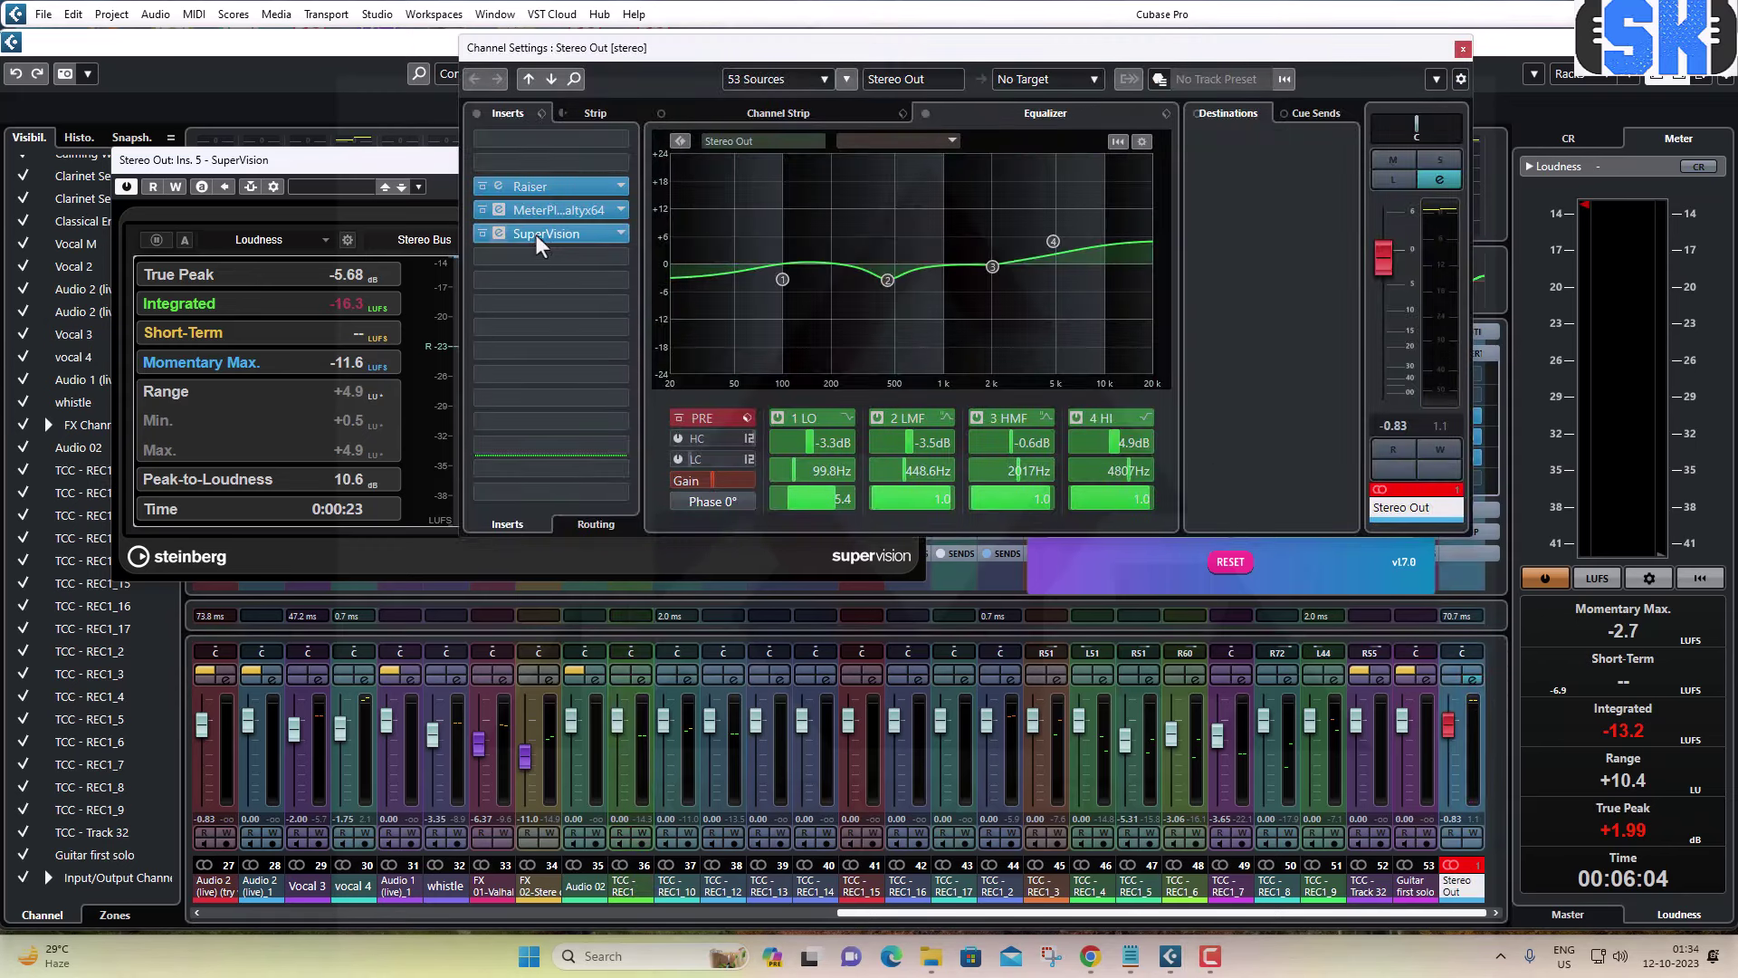
drag(536, 228, 537, 279)
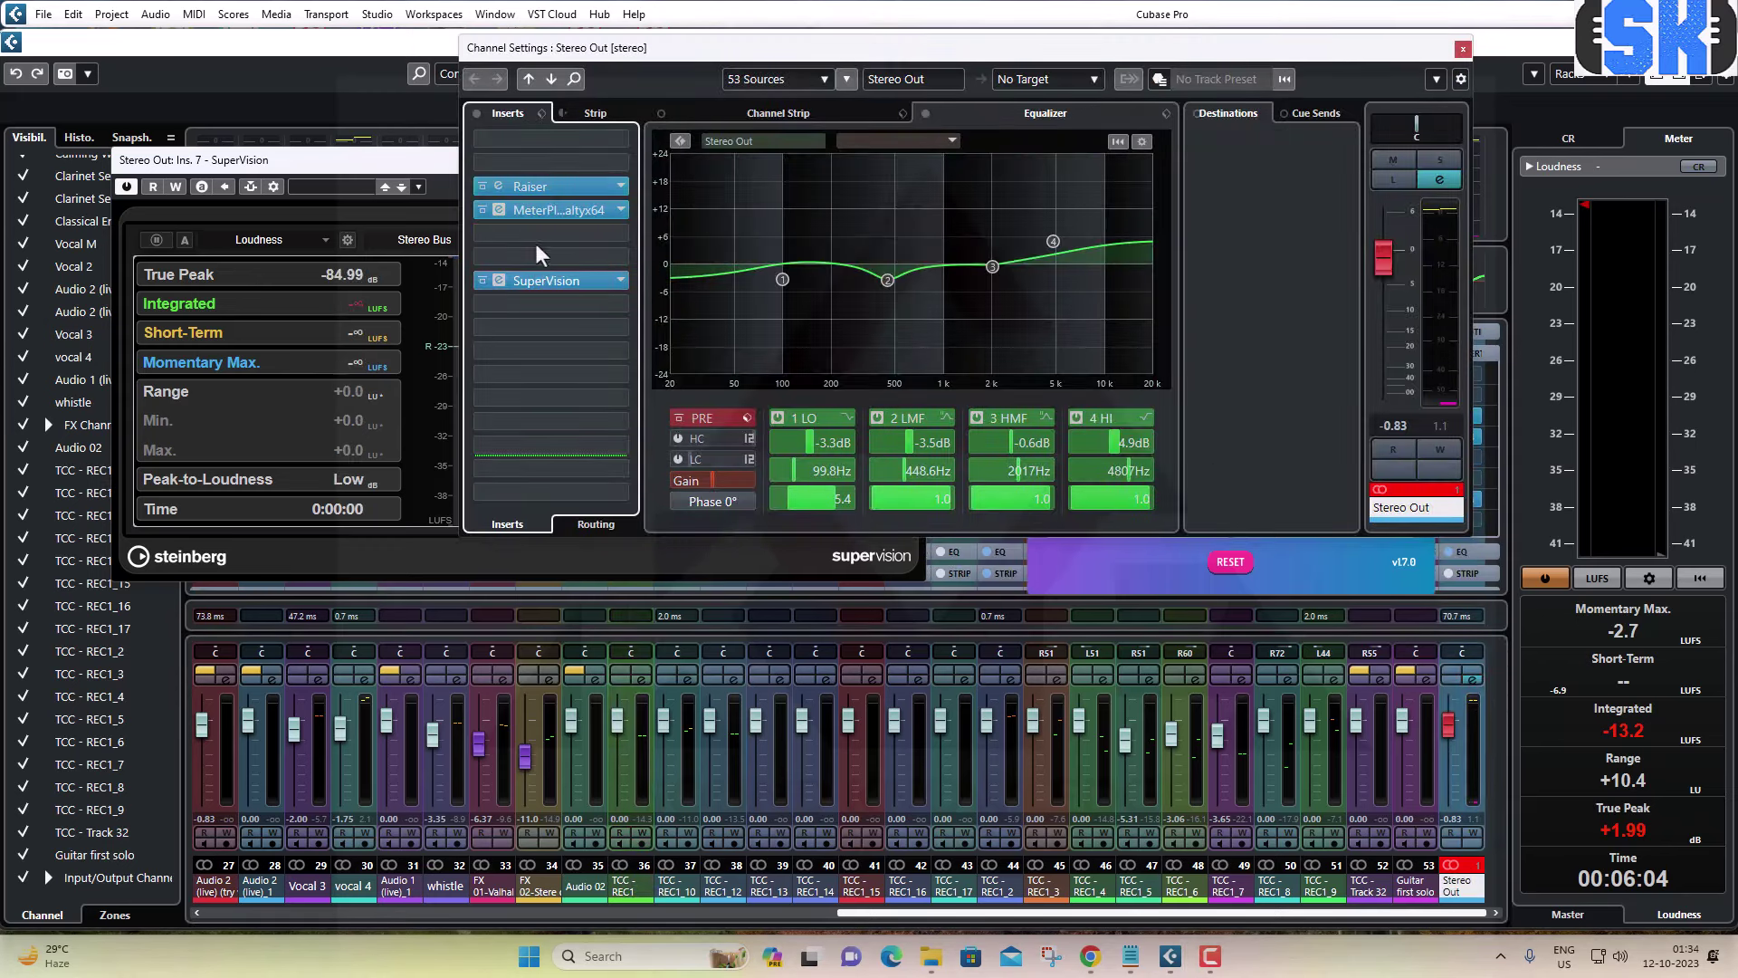
click(536, 233)
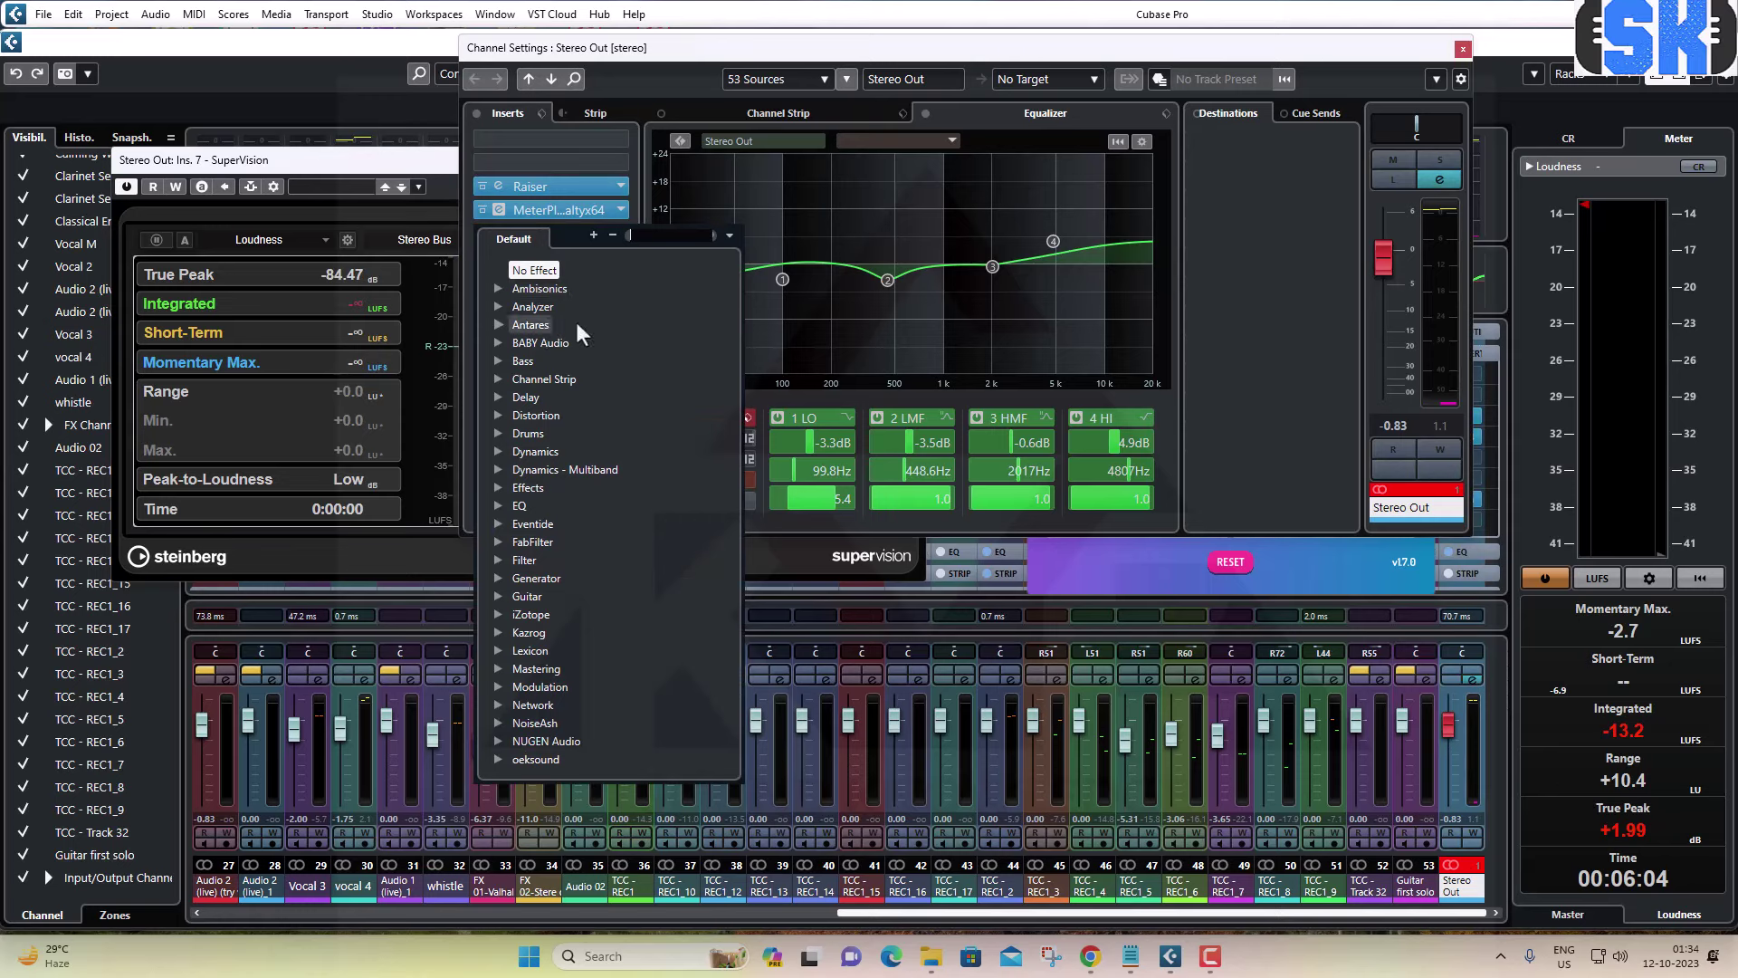
text(l1)
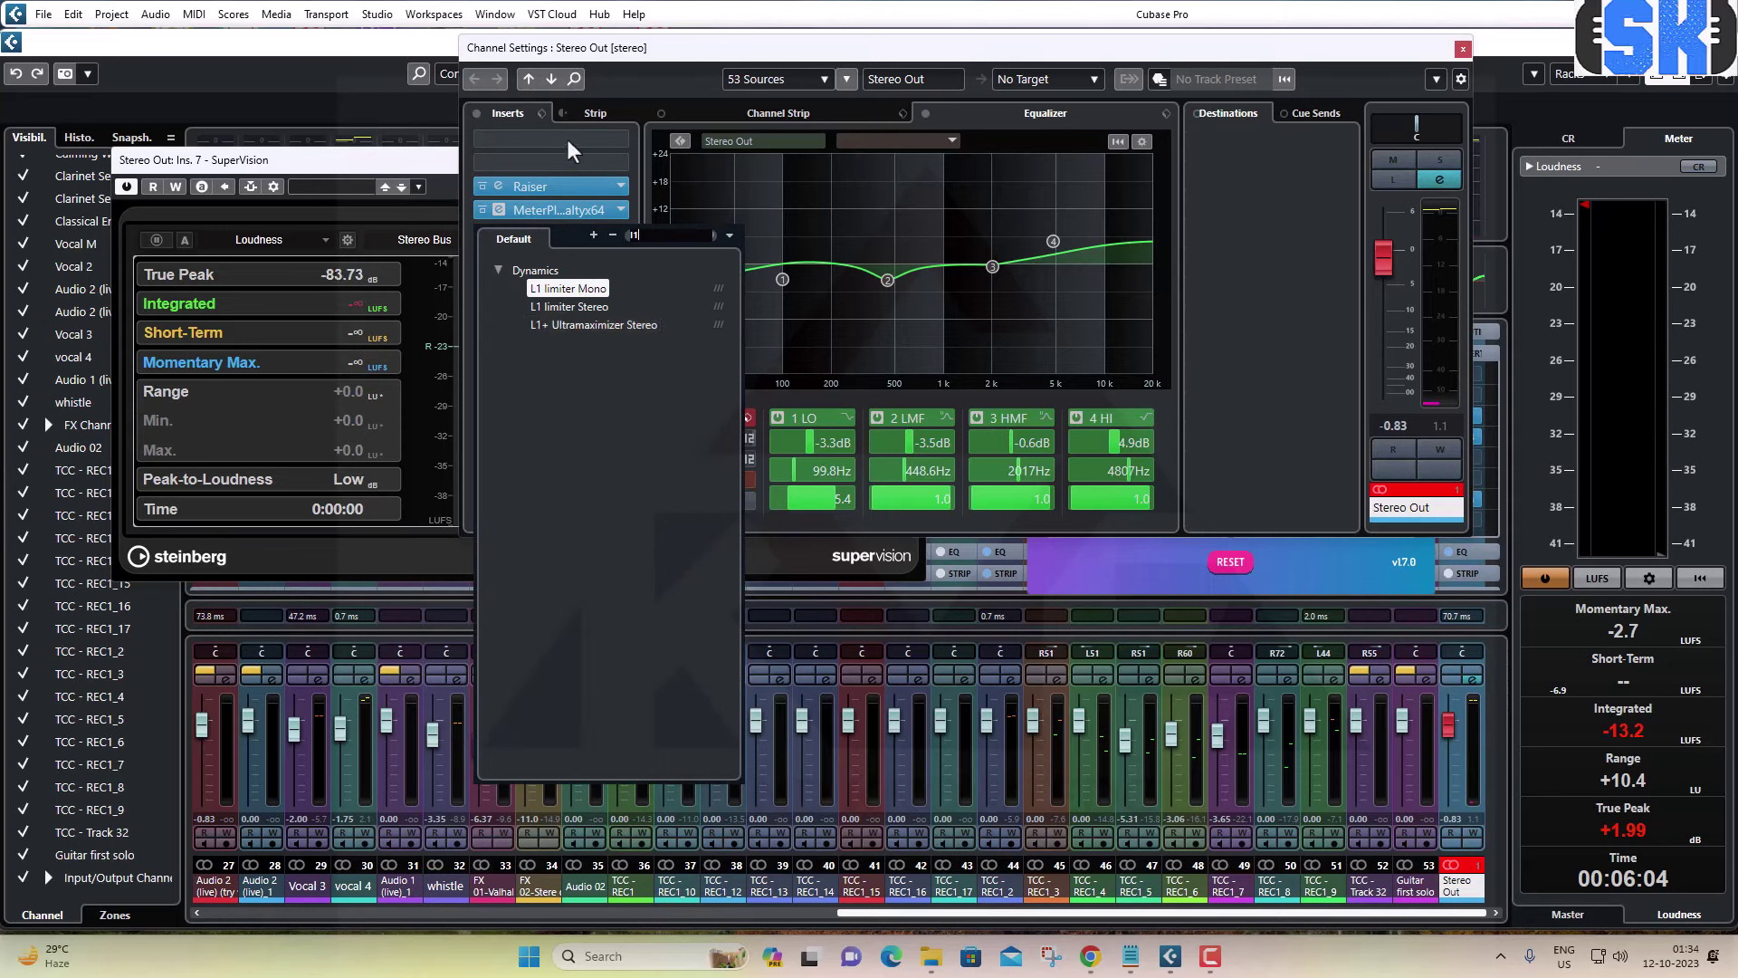
click(641, 77)
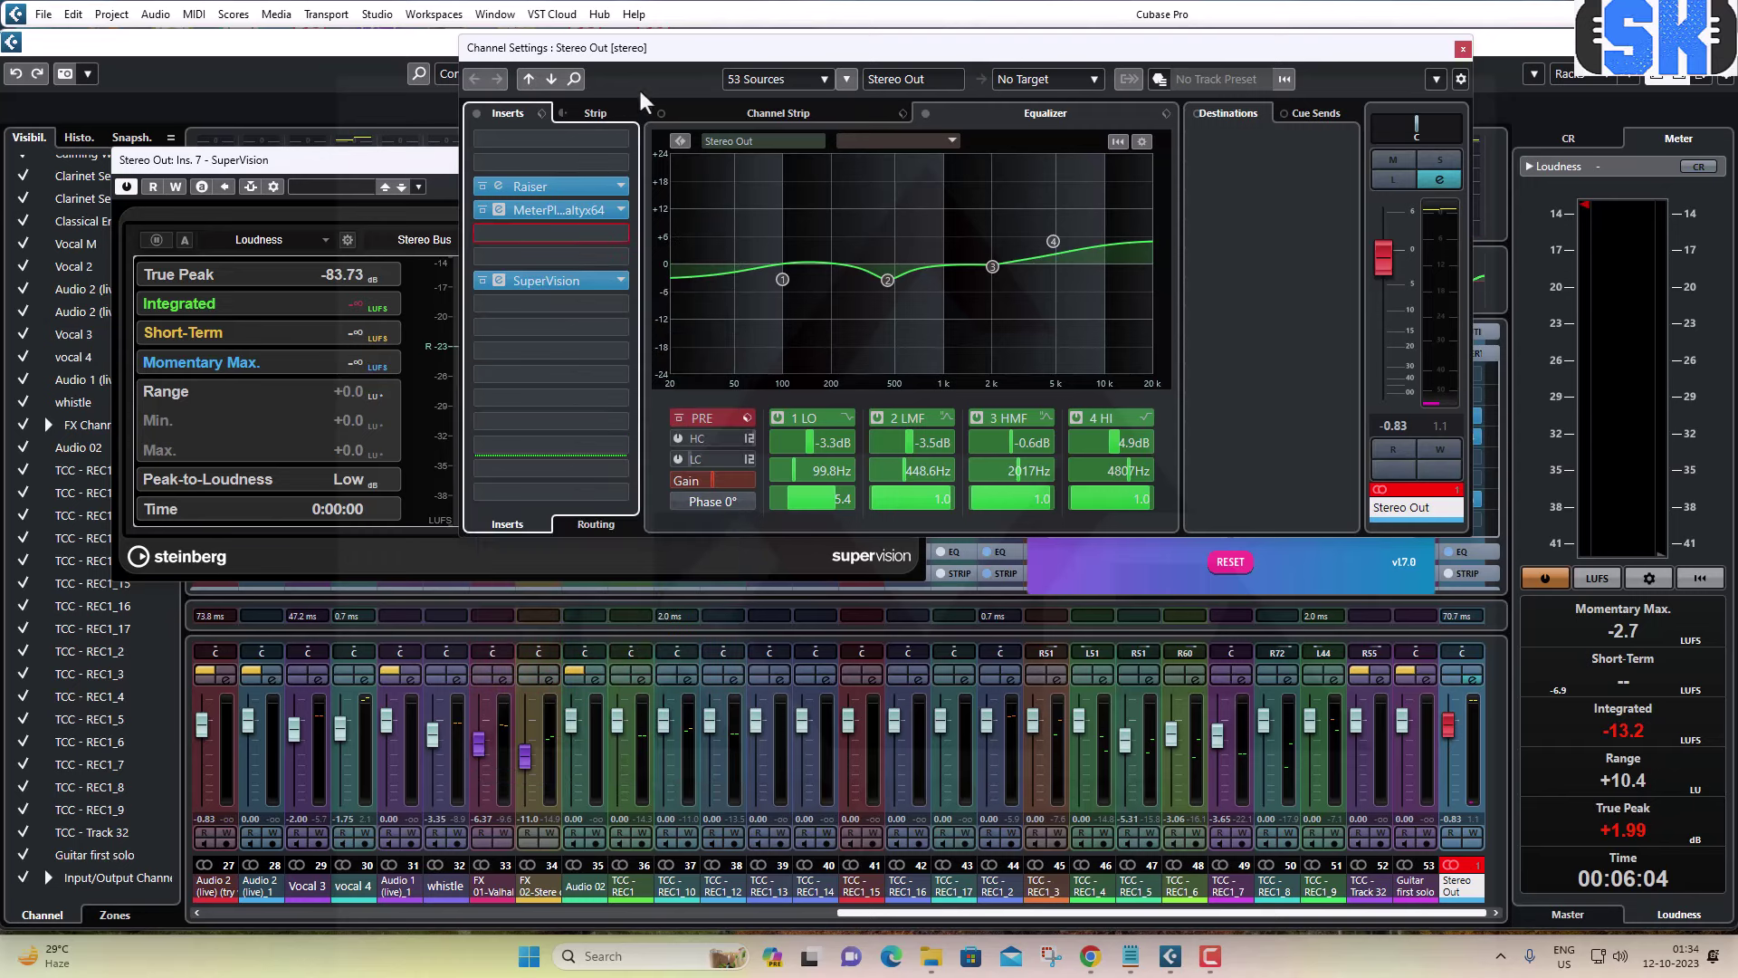
Move the Loudness Penalty insert down to slot 6 and load L1 limiter Stereo in slot 5 above it.
drag(552, 210, 555, 258)
click(539, 233)
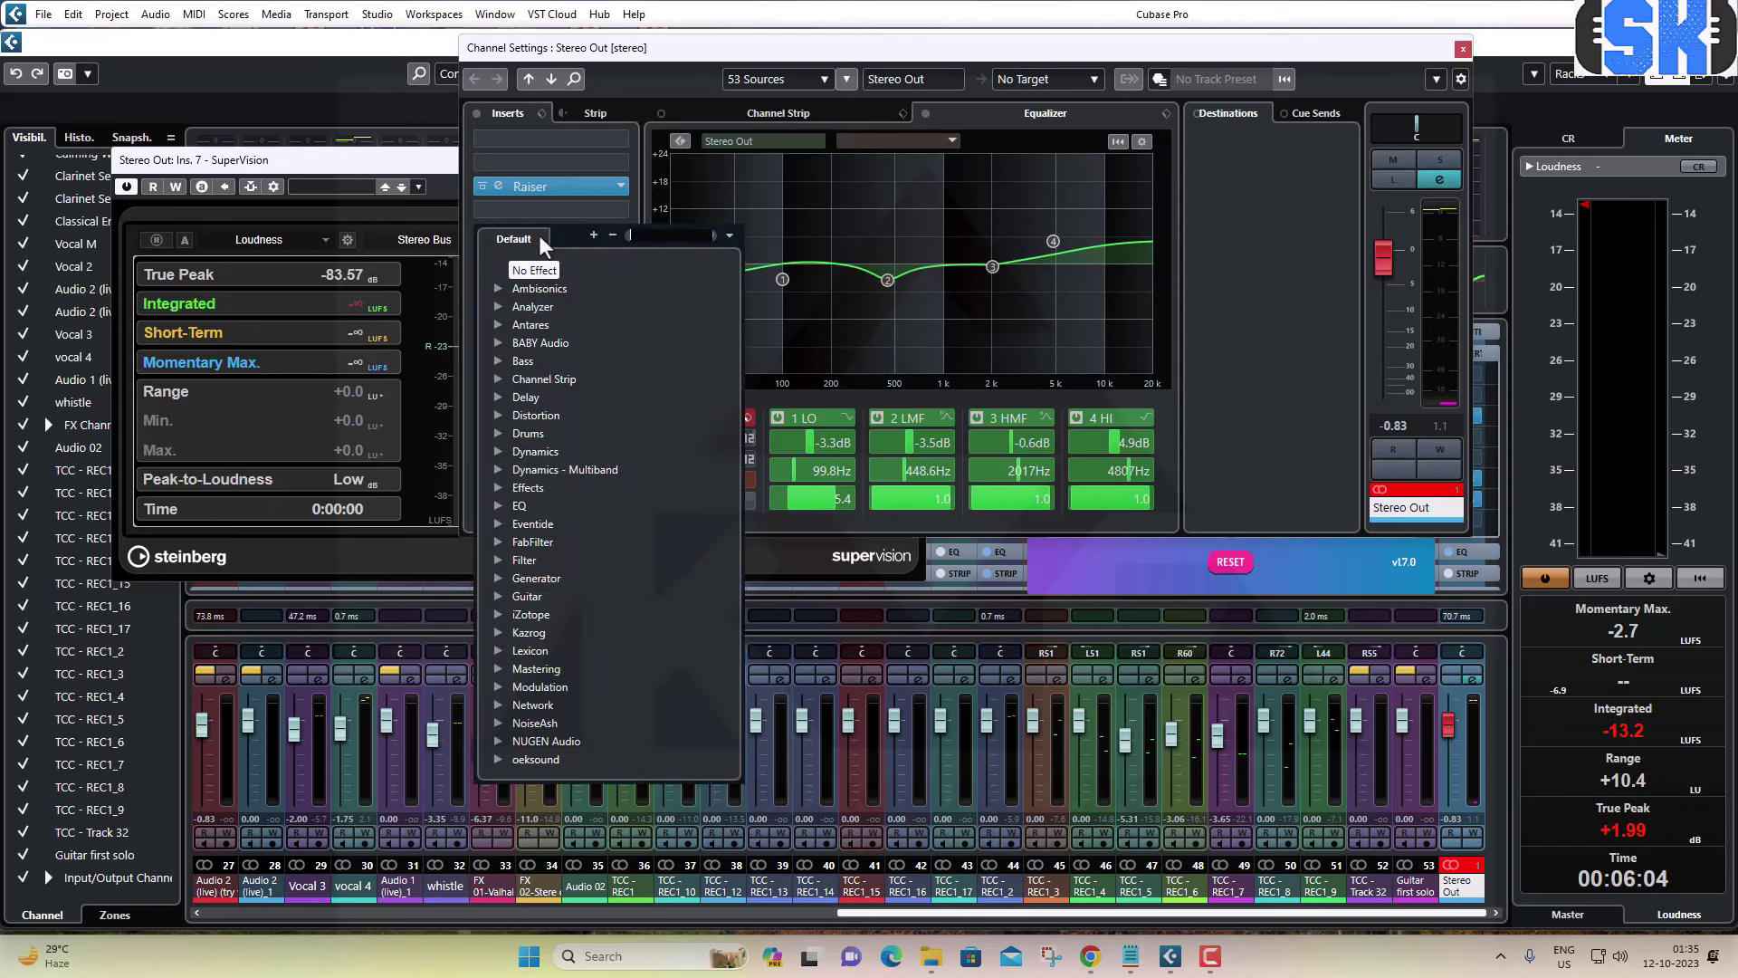
text(l2)
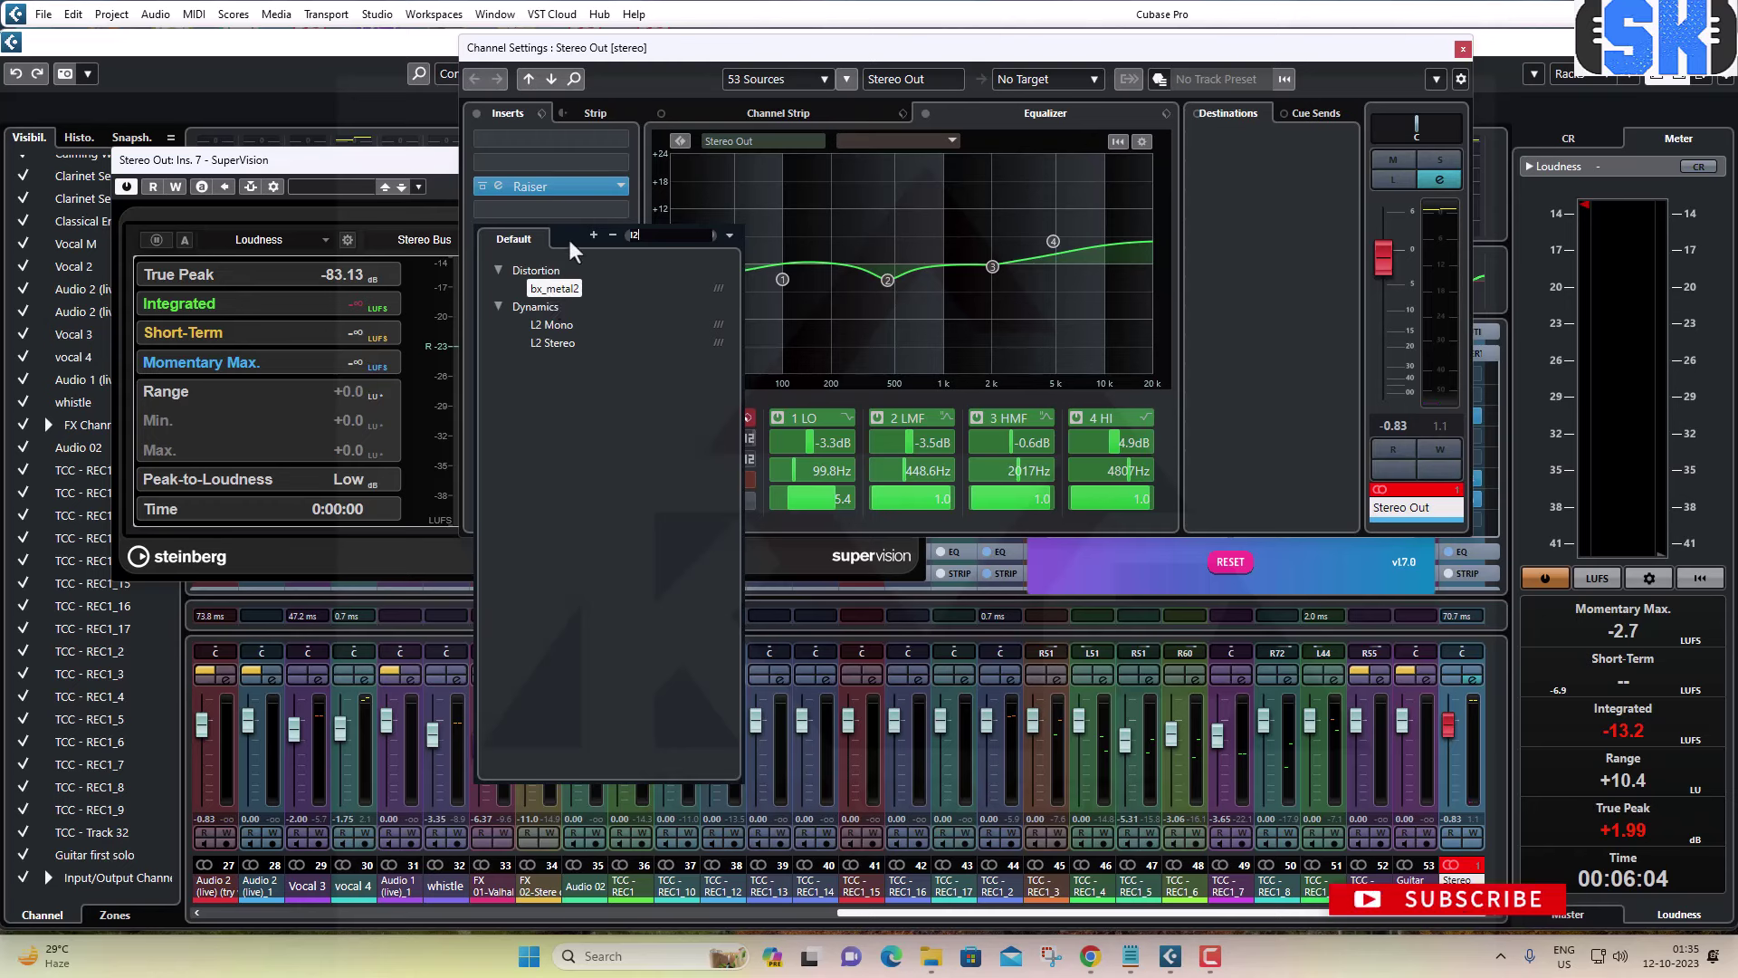
key(BackSpace)
key(BackSpace)
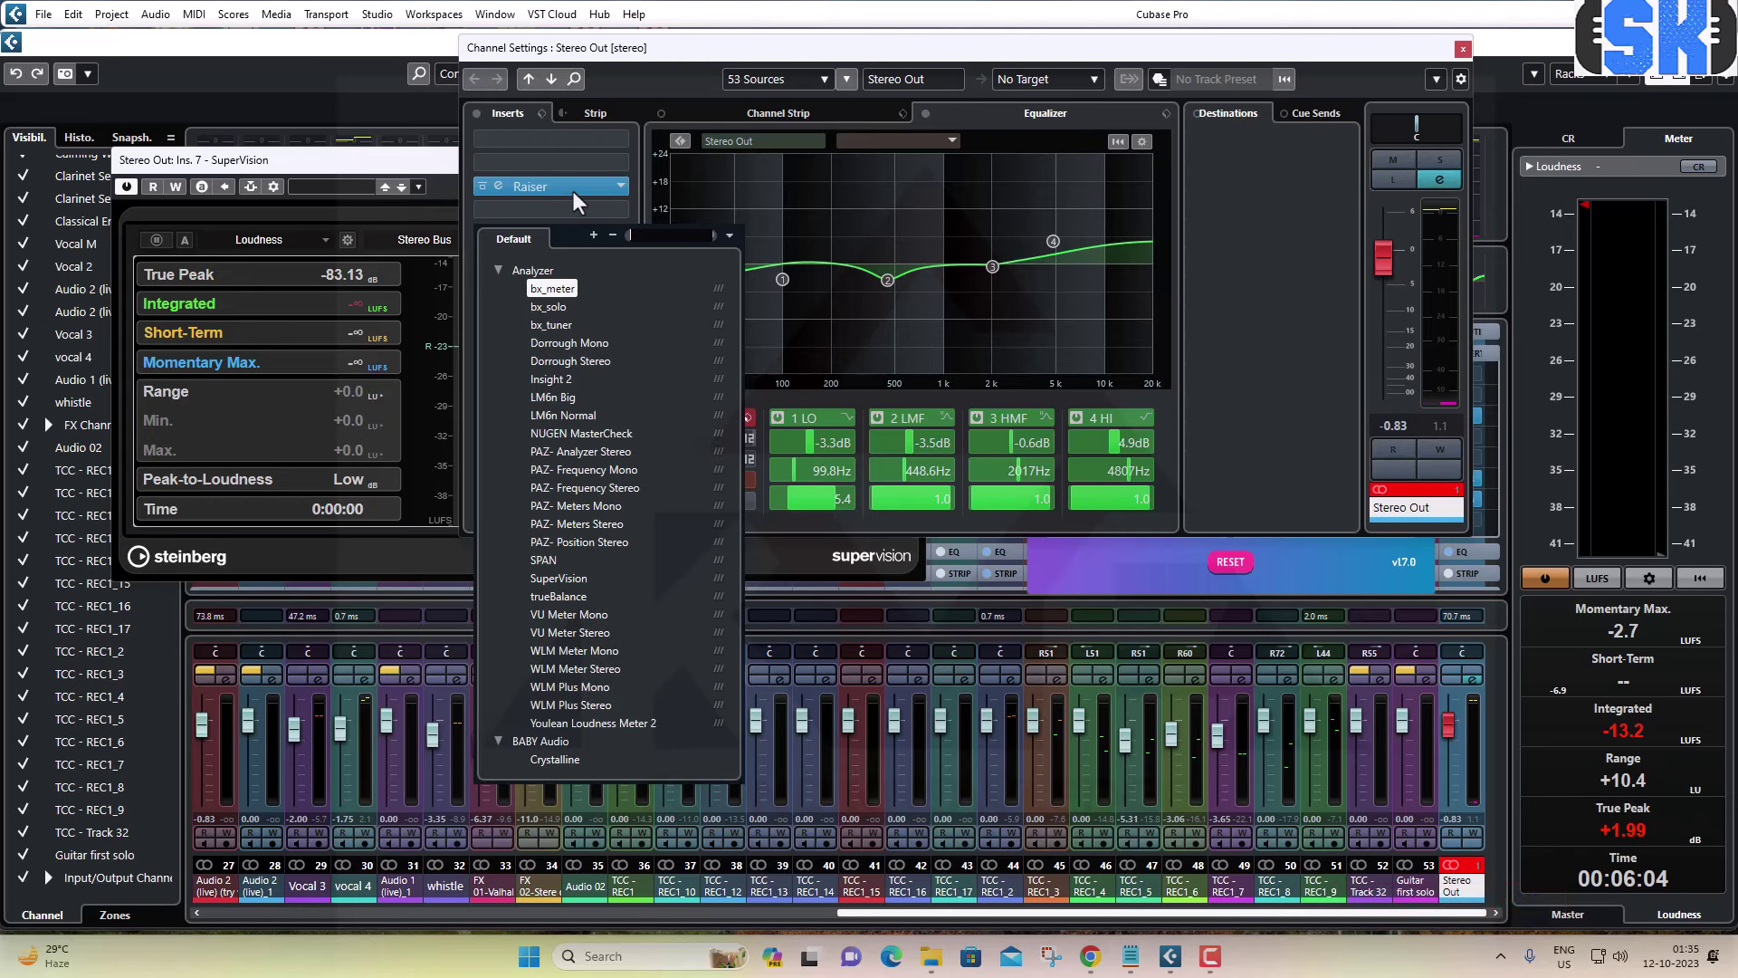
text(l1)
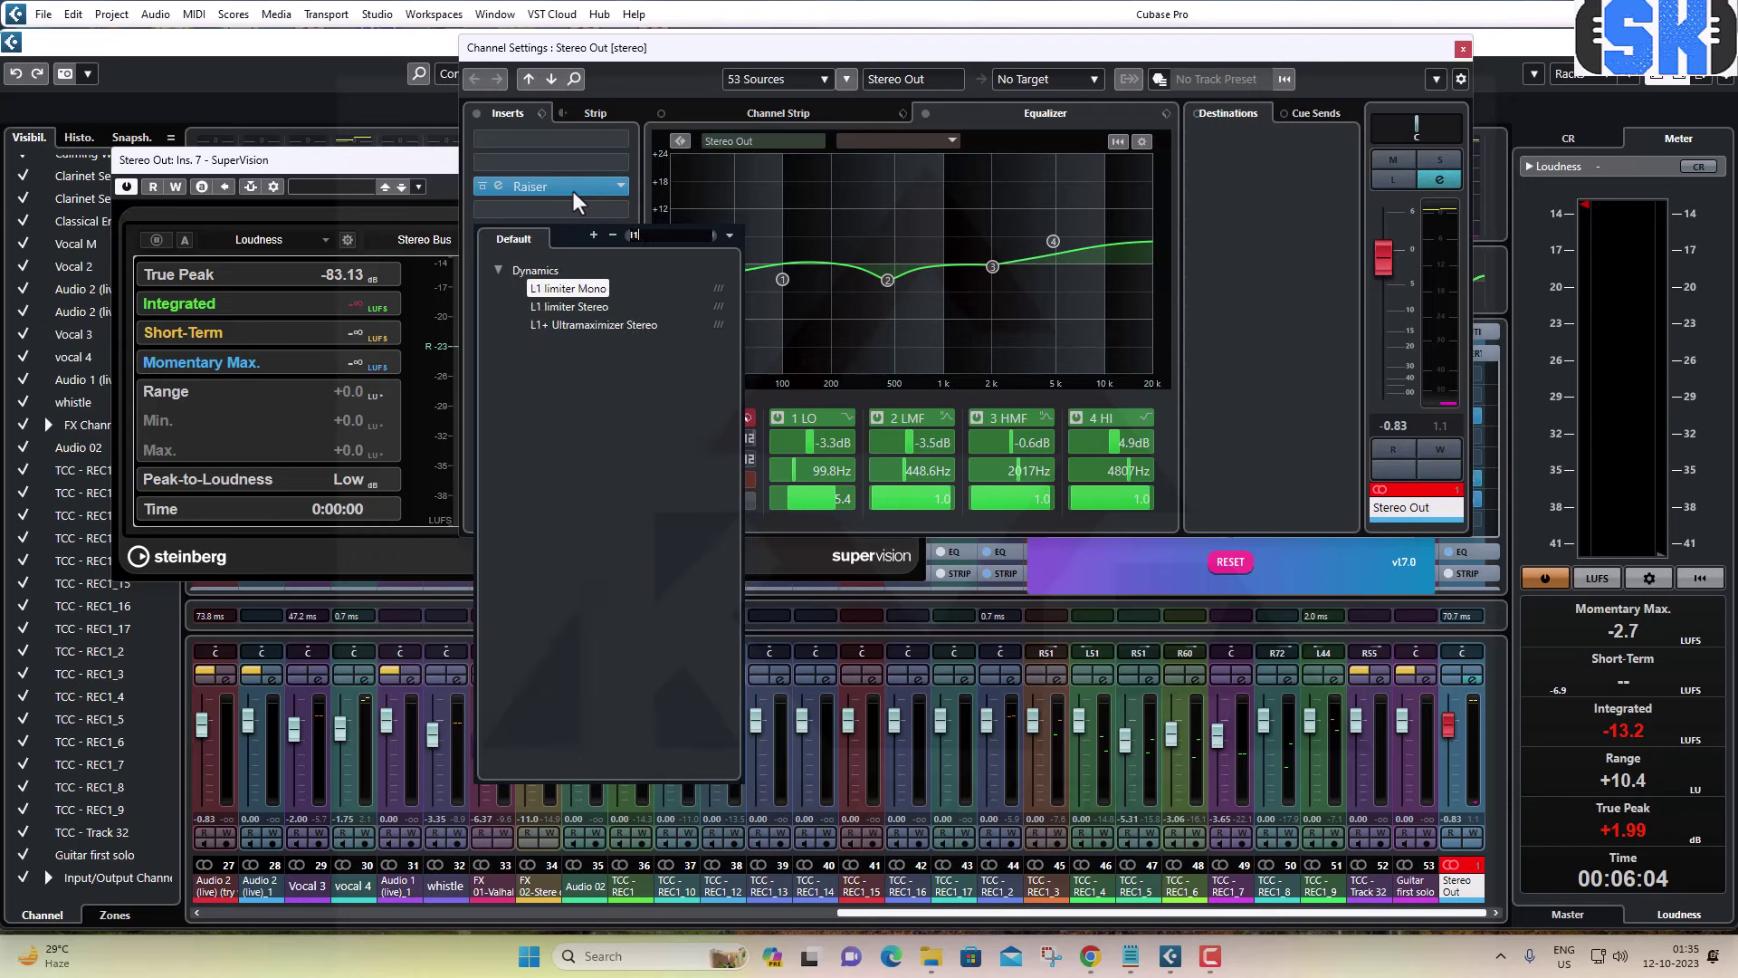
click(565, 307)
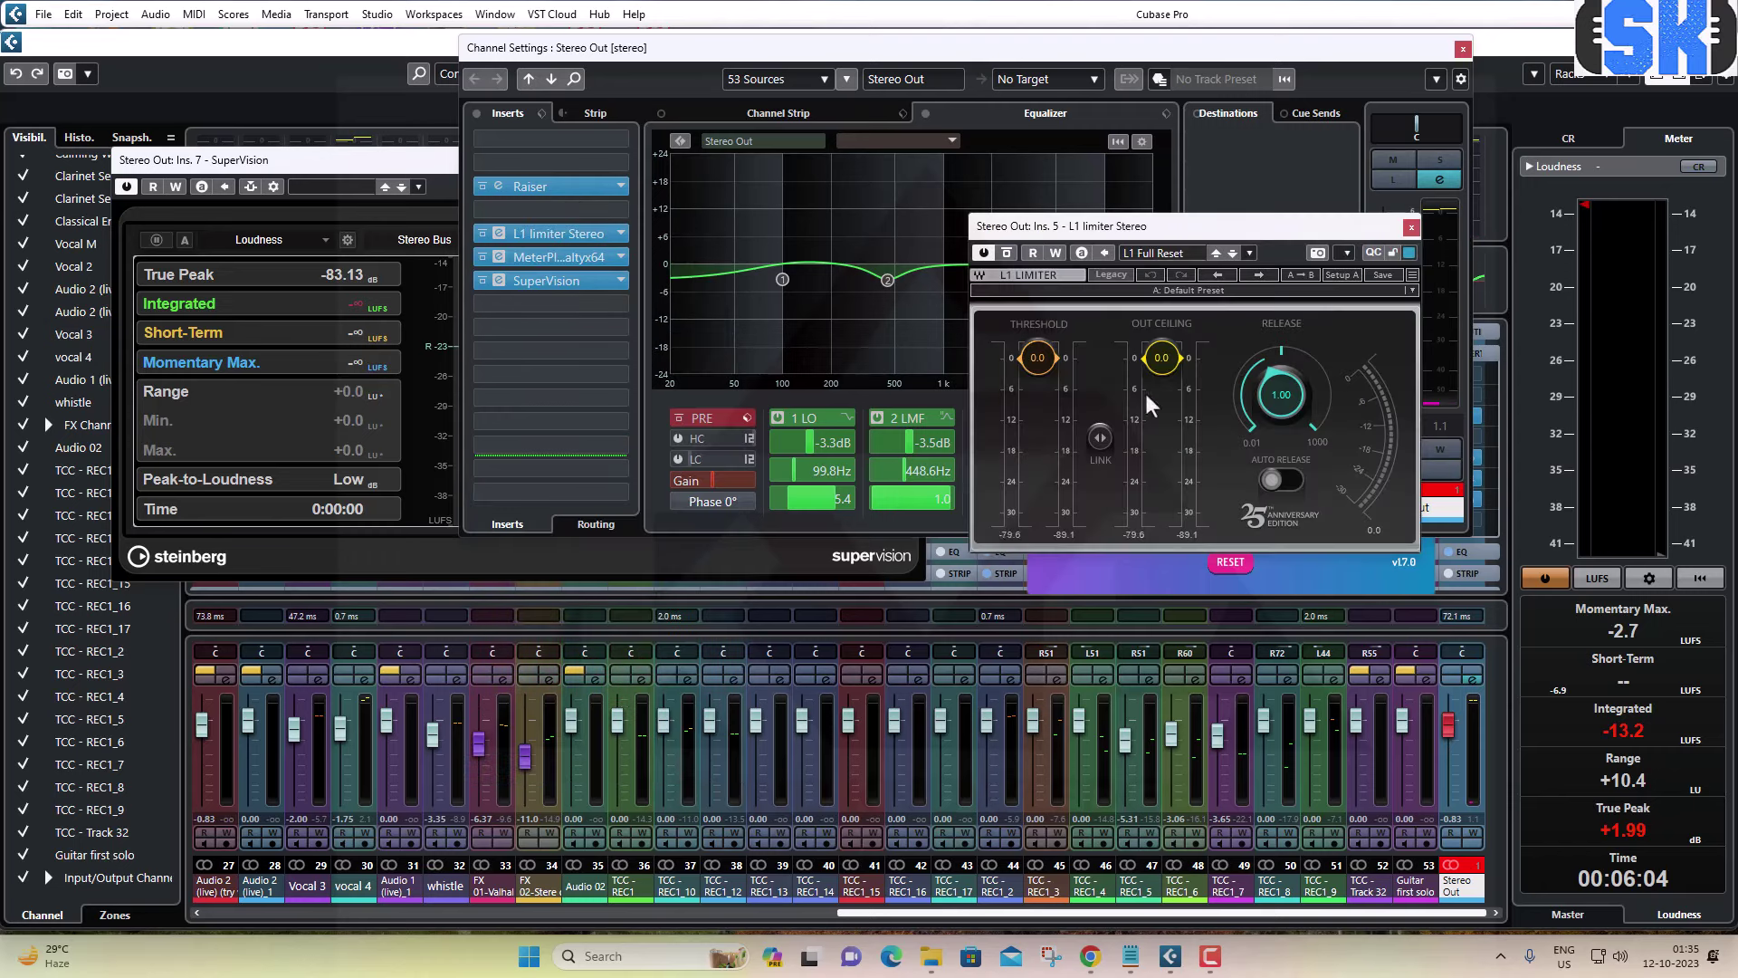
Set the L1 limiter's Out Ceiling to -4.4 and play the mix through the Loudness Penalty analyzer, resetting its analysis during playback.
click(1163, 358)
key(Return)
key(space)
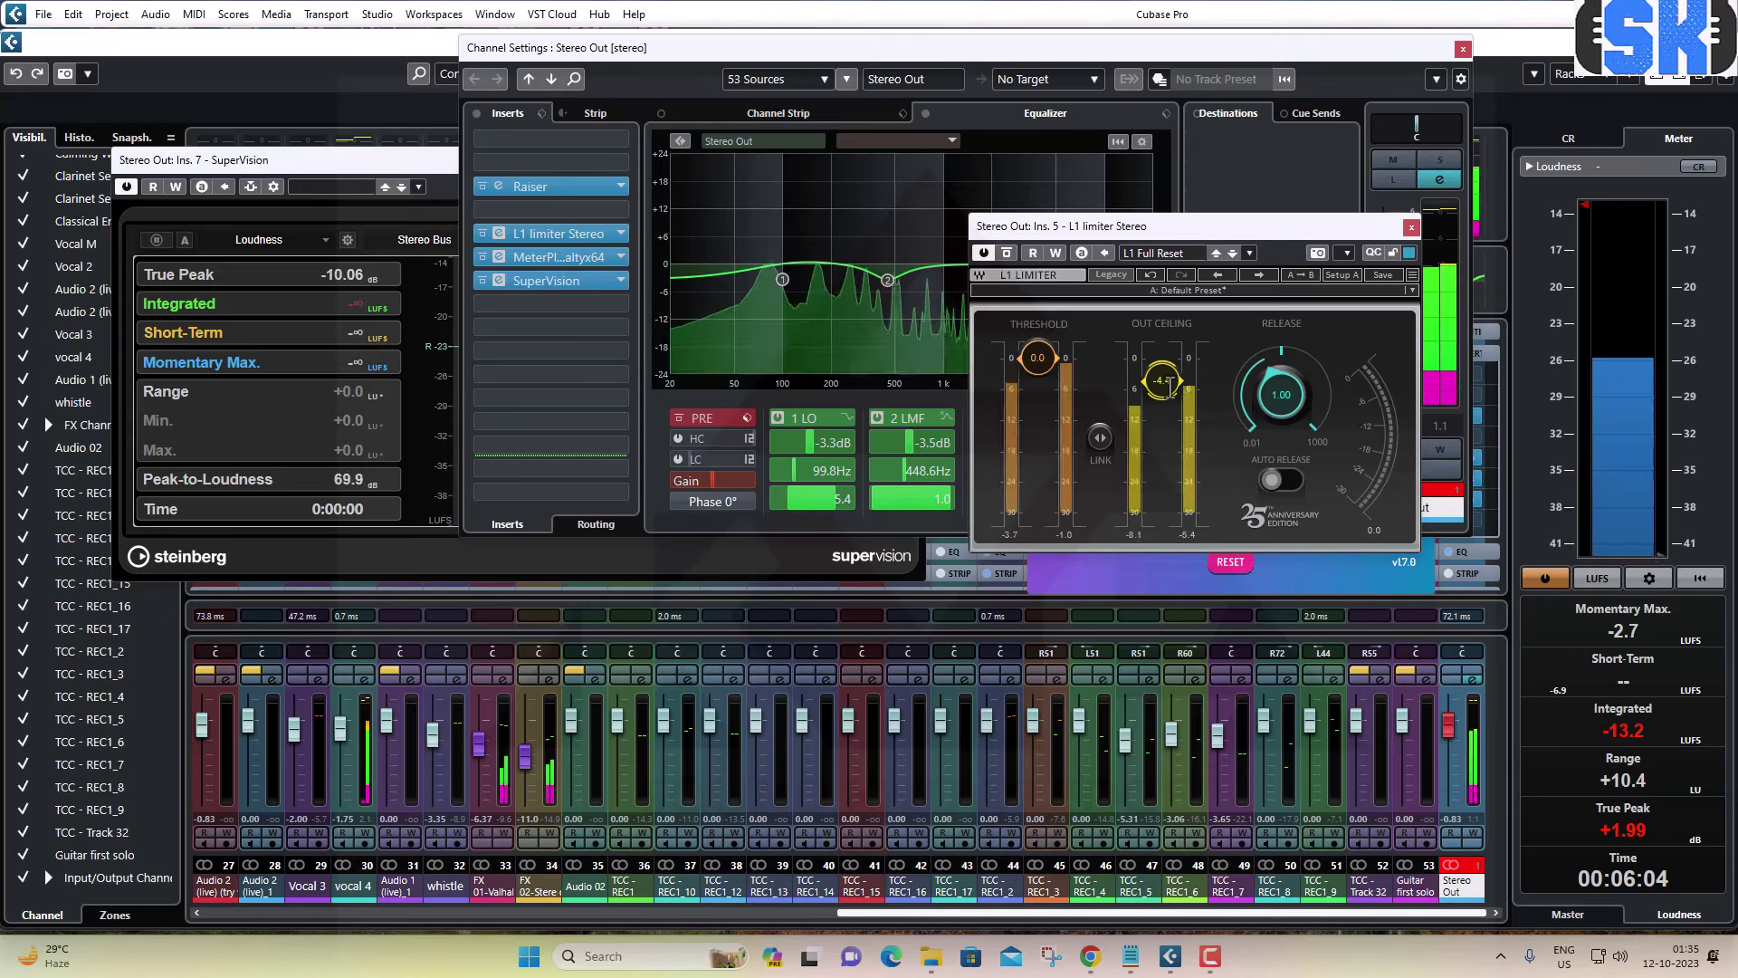
click(499, 258)
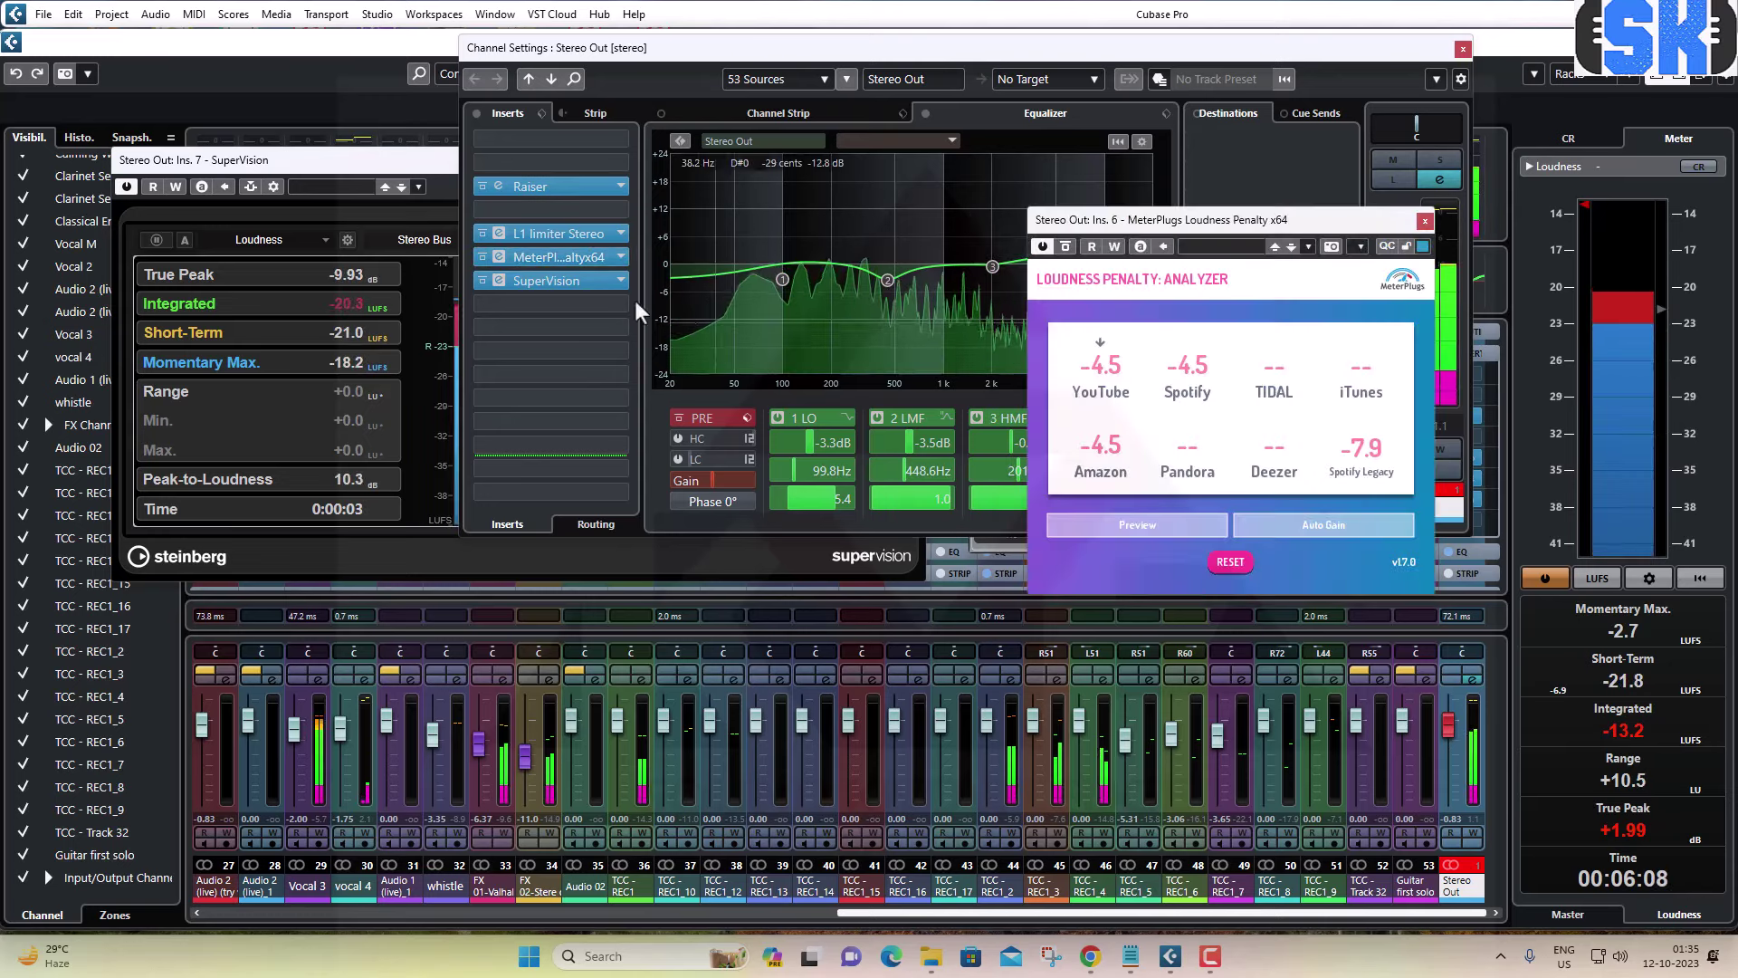
click(1230, 562)
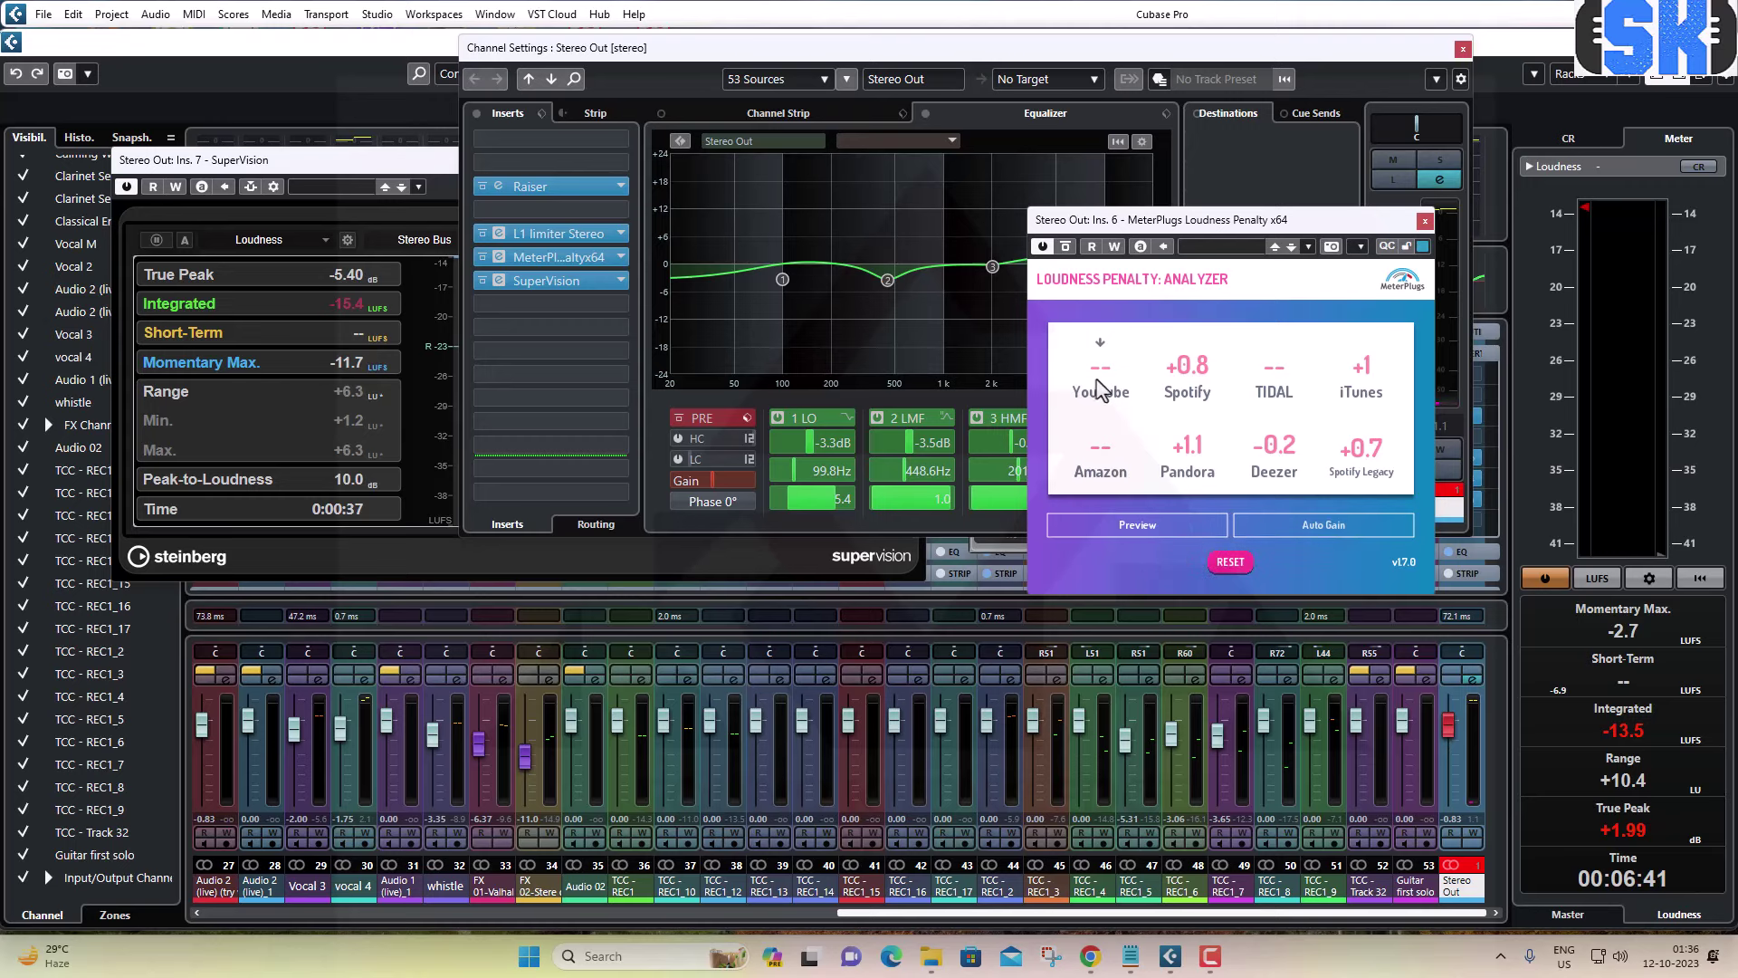
mouse_move(1100, 391)
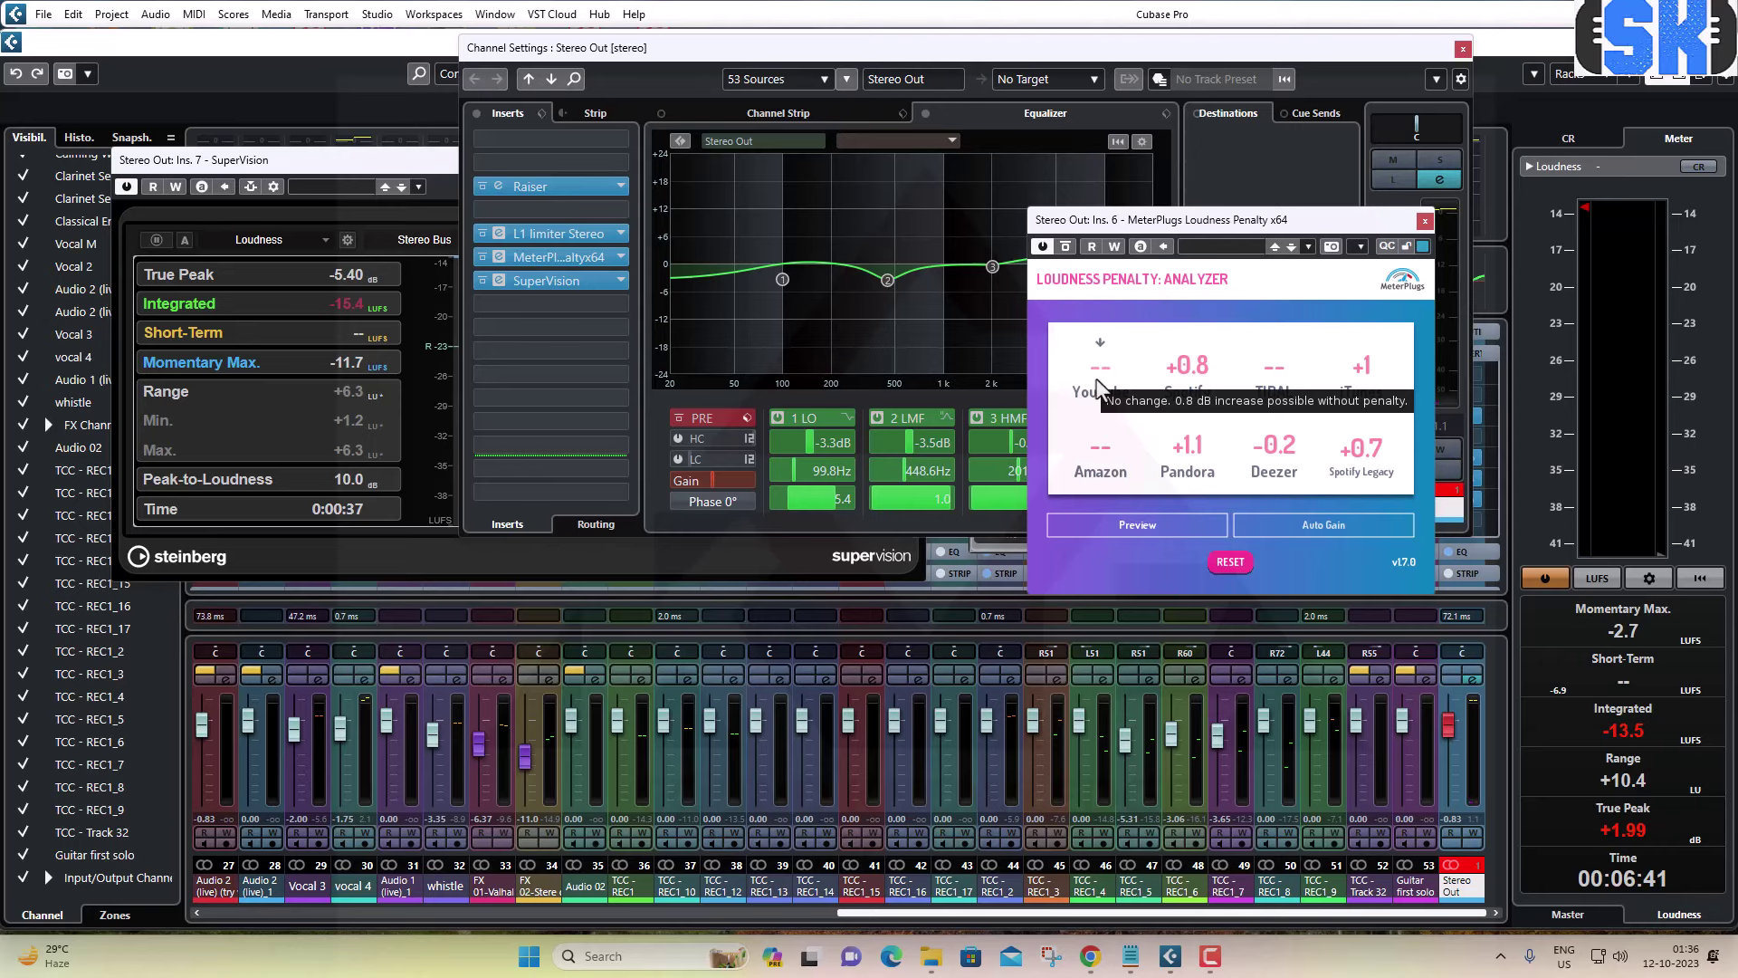
Bring back the L1 limiter and set its Out Ceiling to -3.
click(499, 257)
click(498, 233)
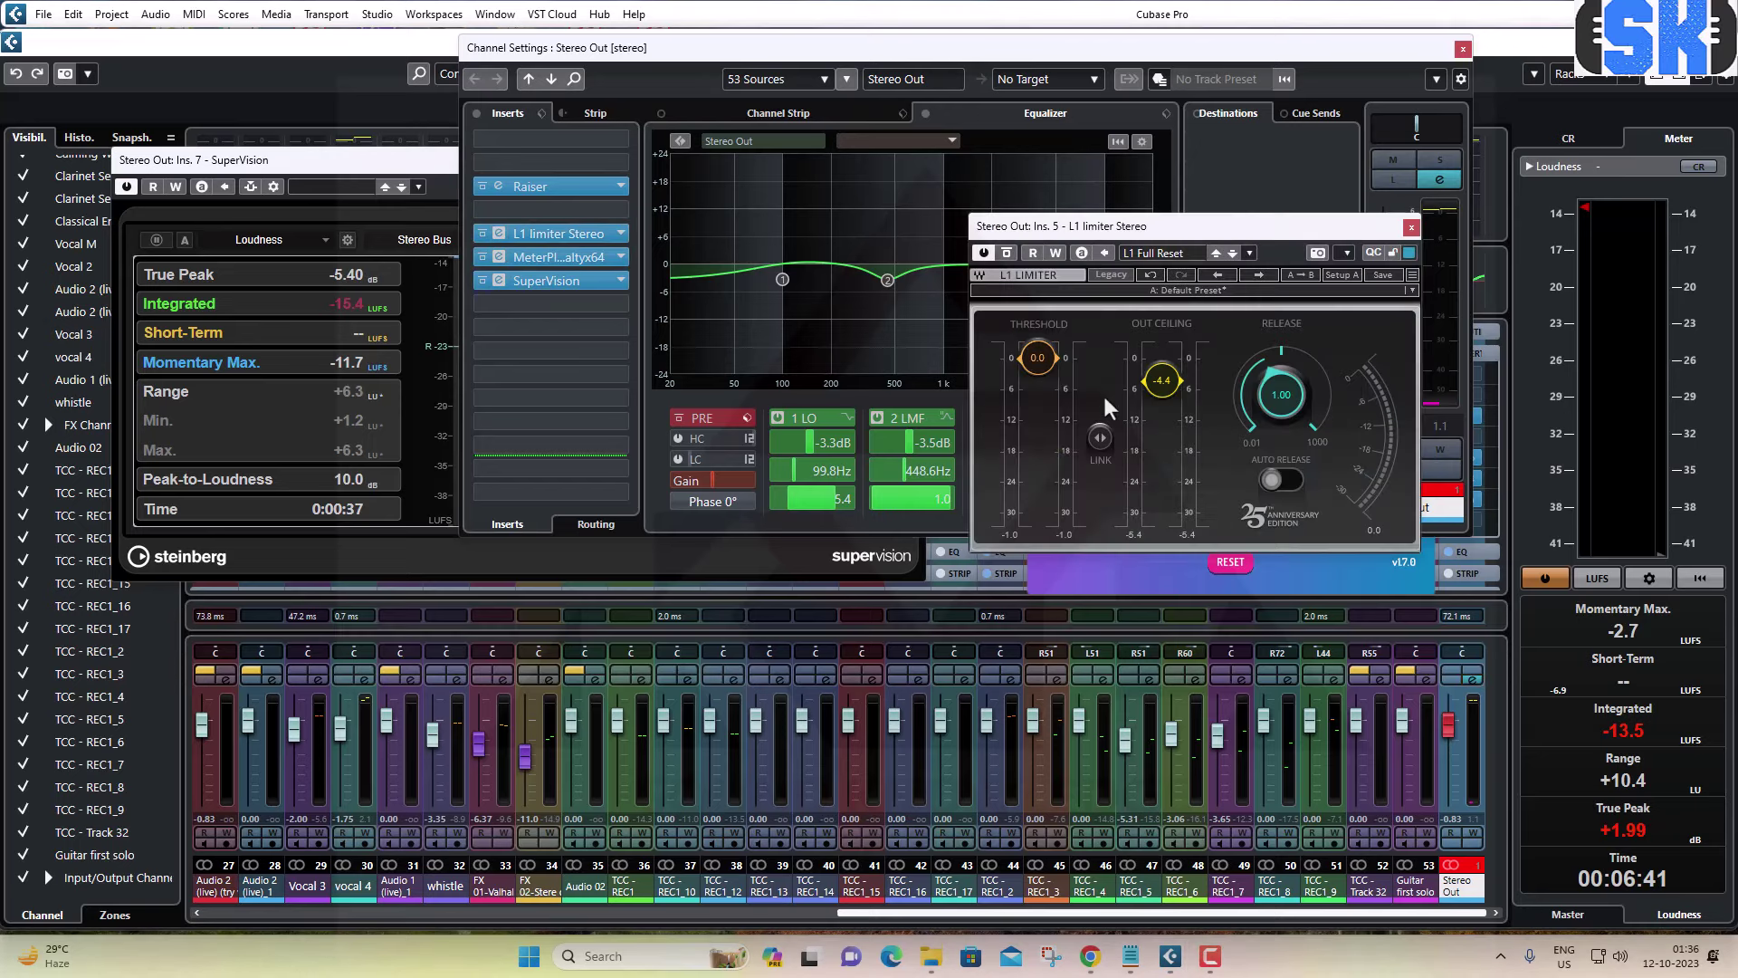
click(1159, 382)
text(-3)
key(Return)
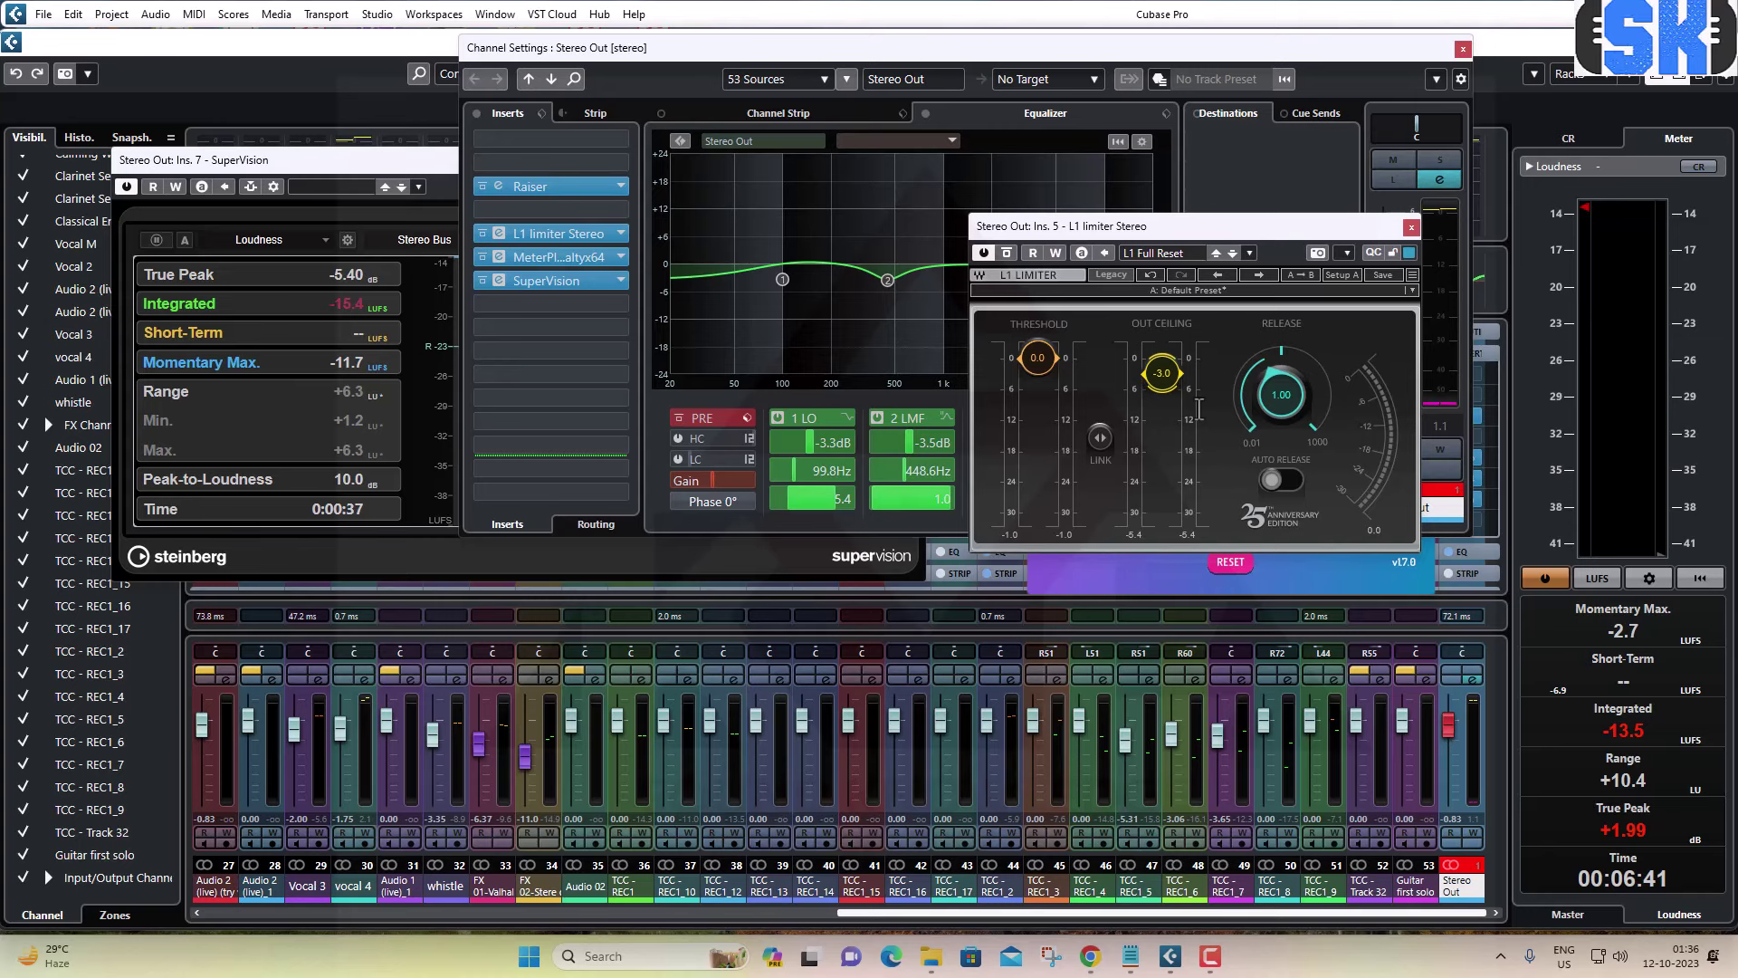
Play the mix with the channel settings closed and the limiter moved clear of the analyzer, resetting the Loudness Penalty analysis during playback.
key(space)
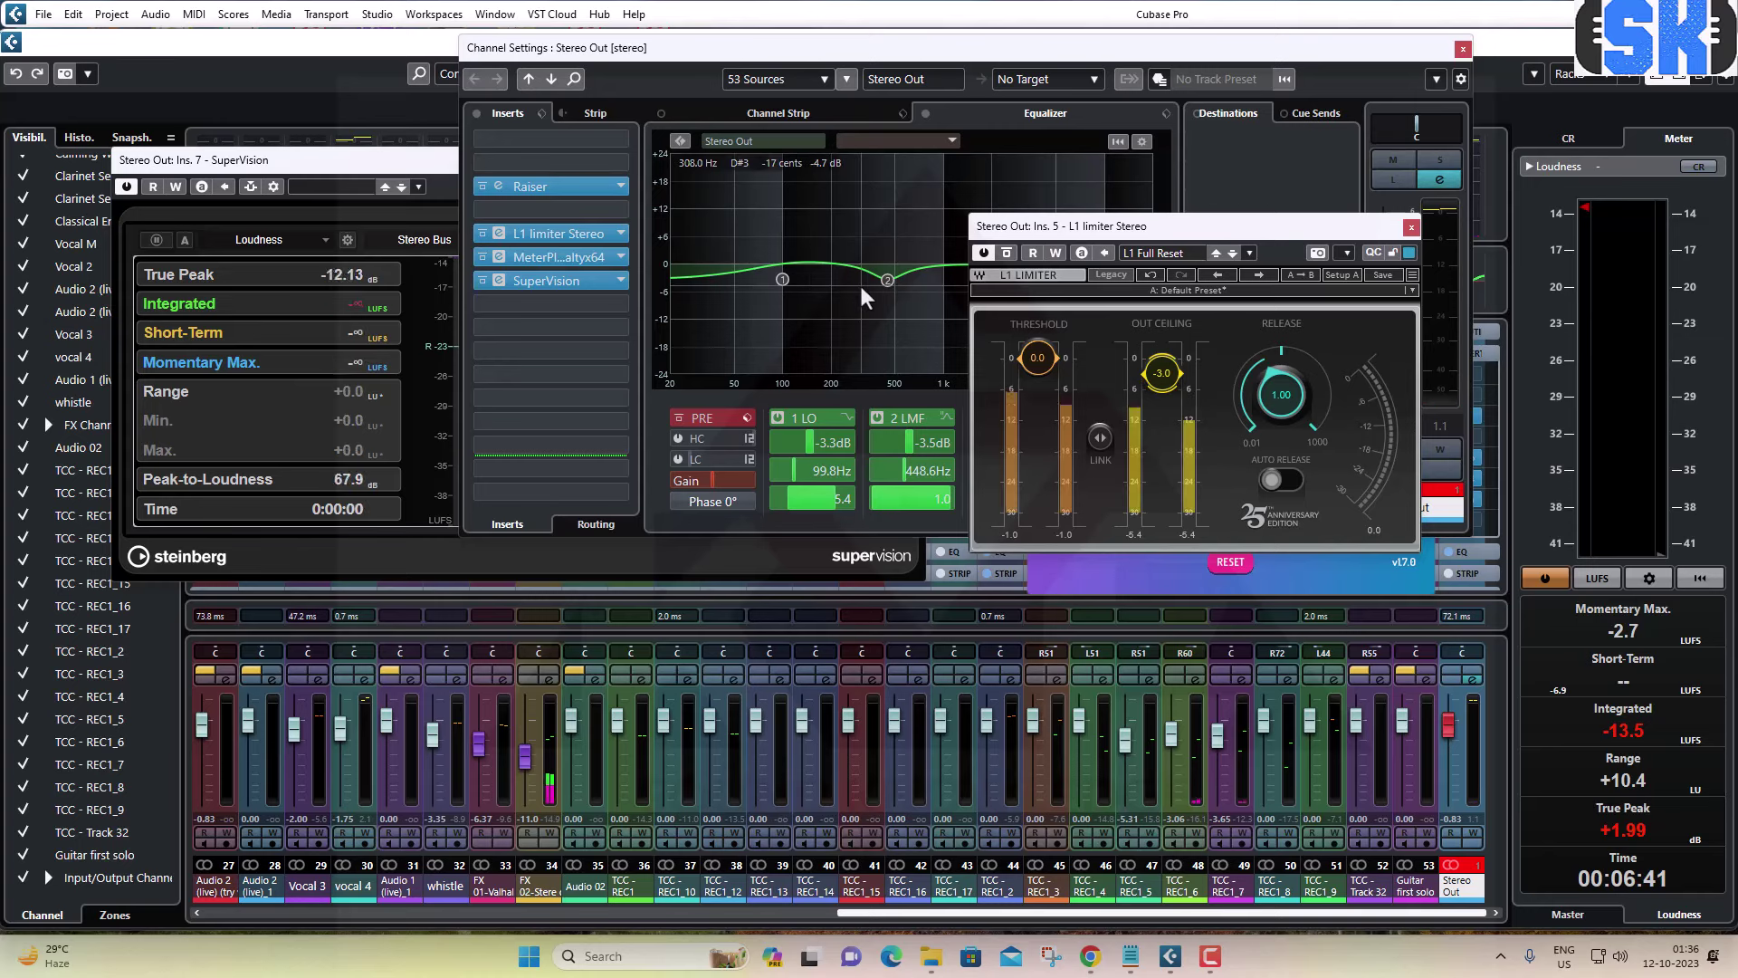
click(1463, 48)
drag(1192, 231, 741, 525)
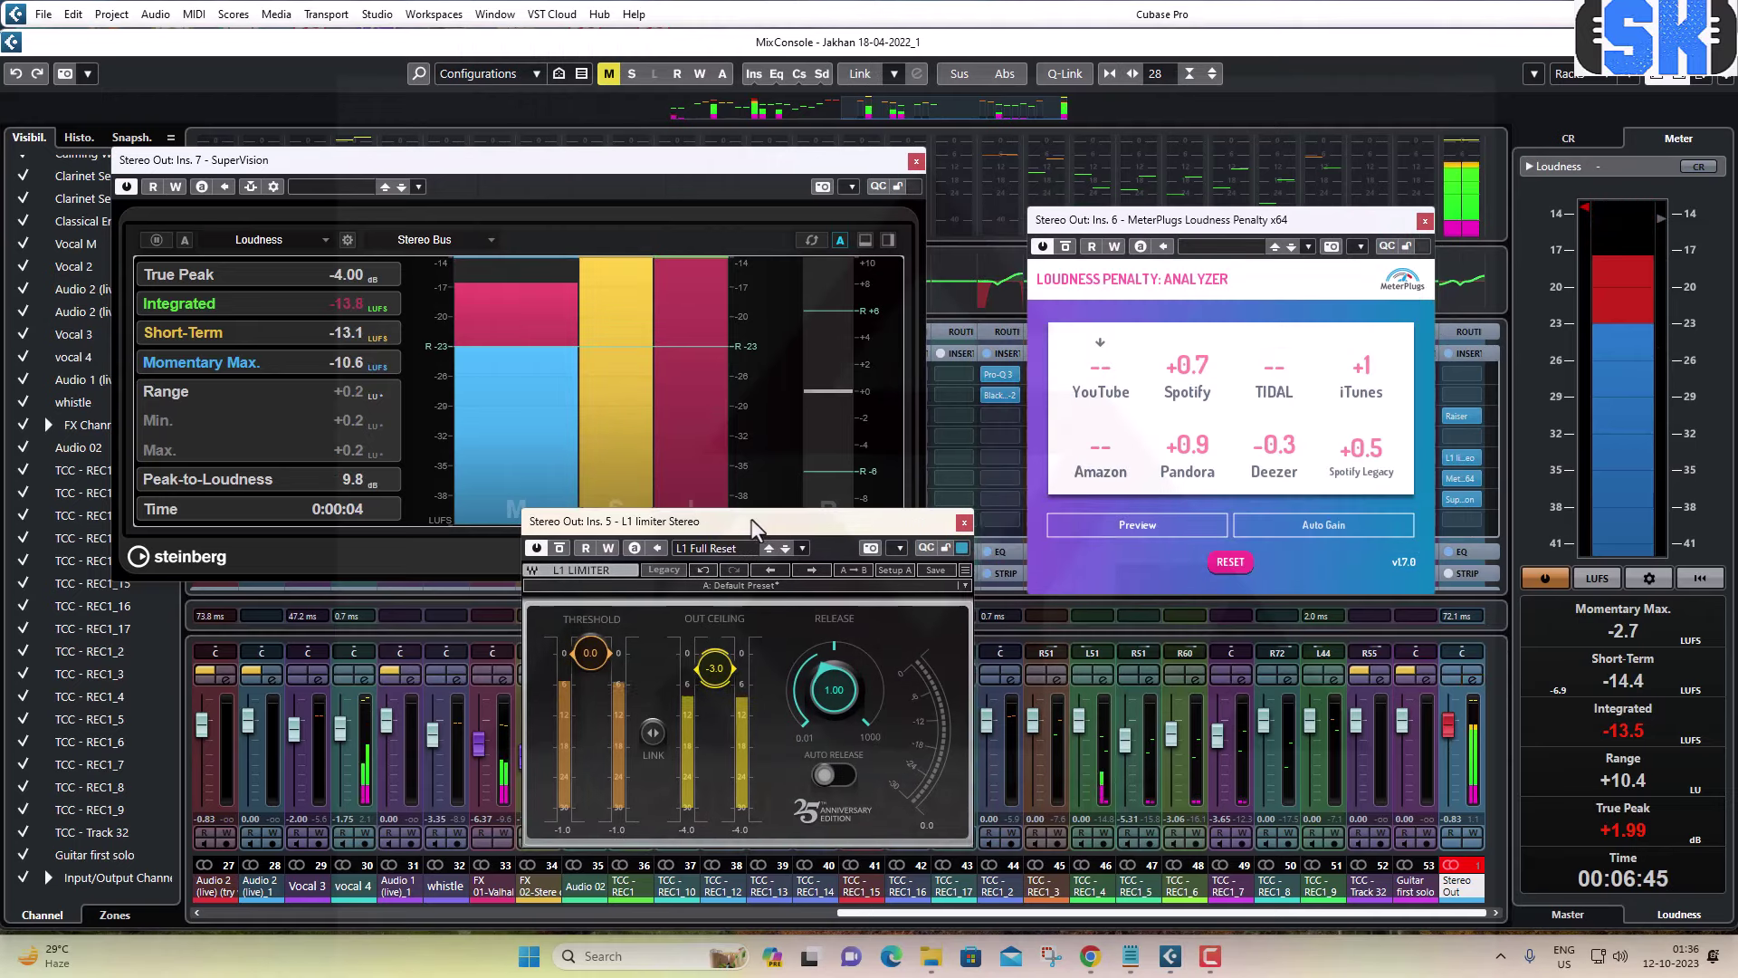
click(1220, 562)
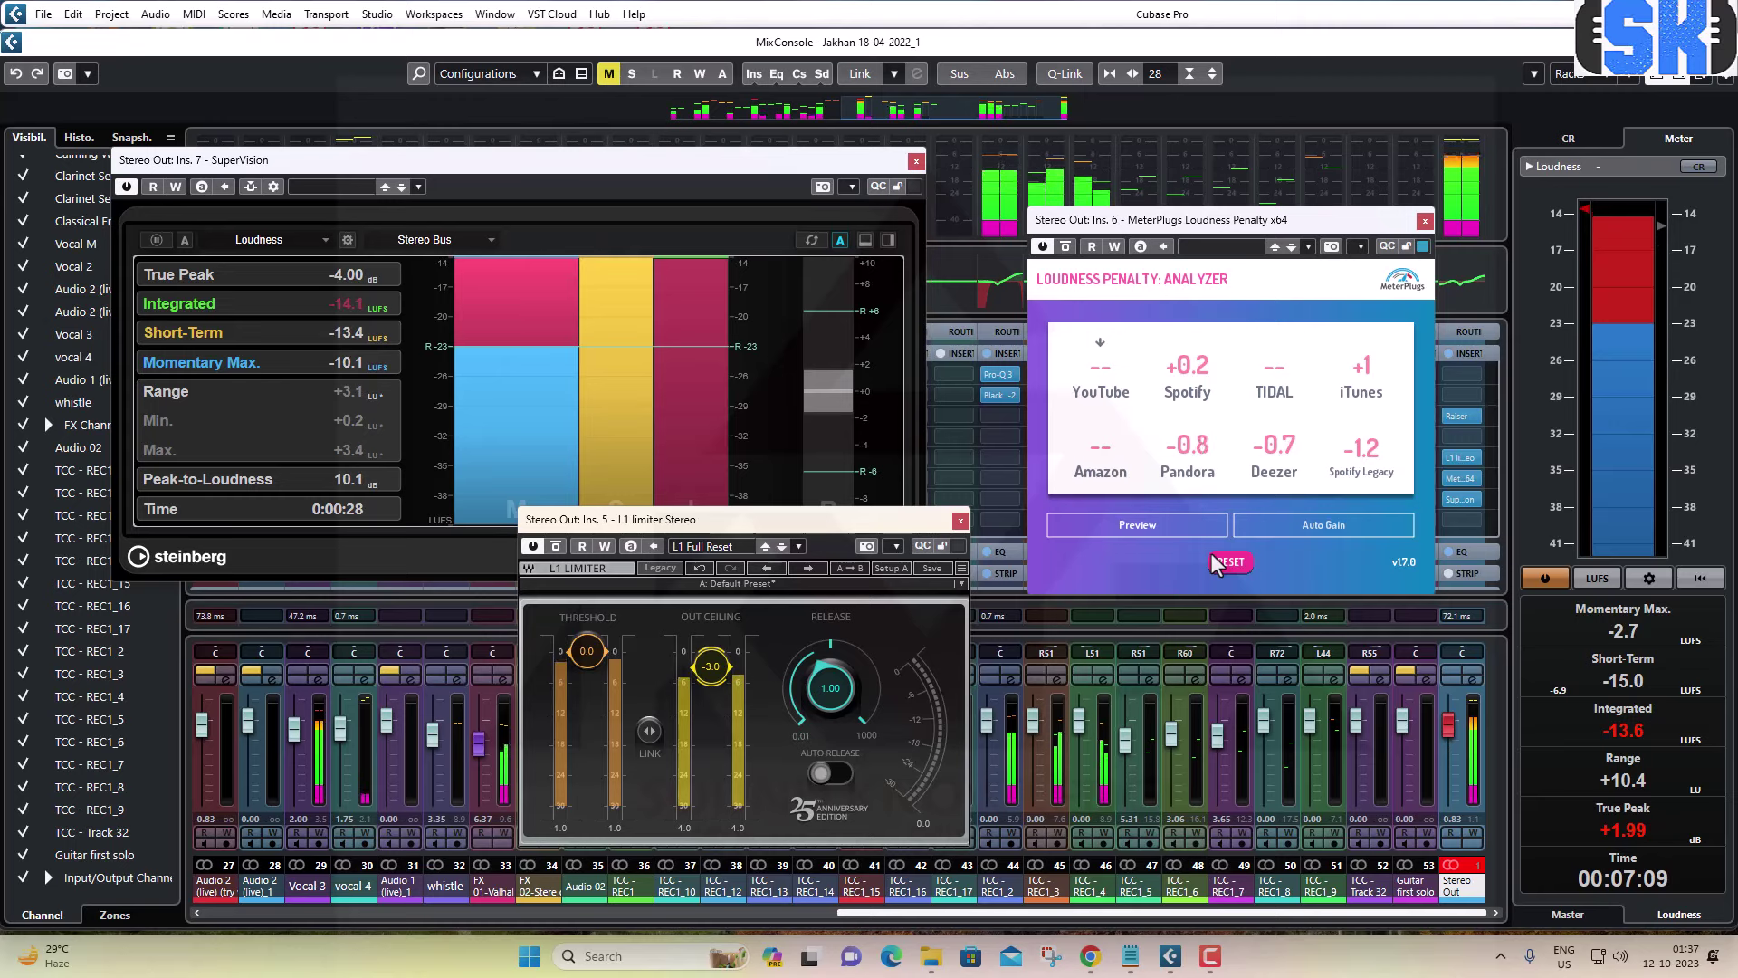
key(space)
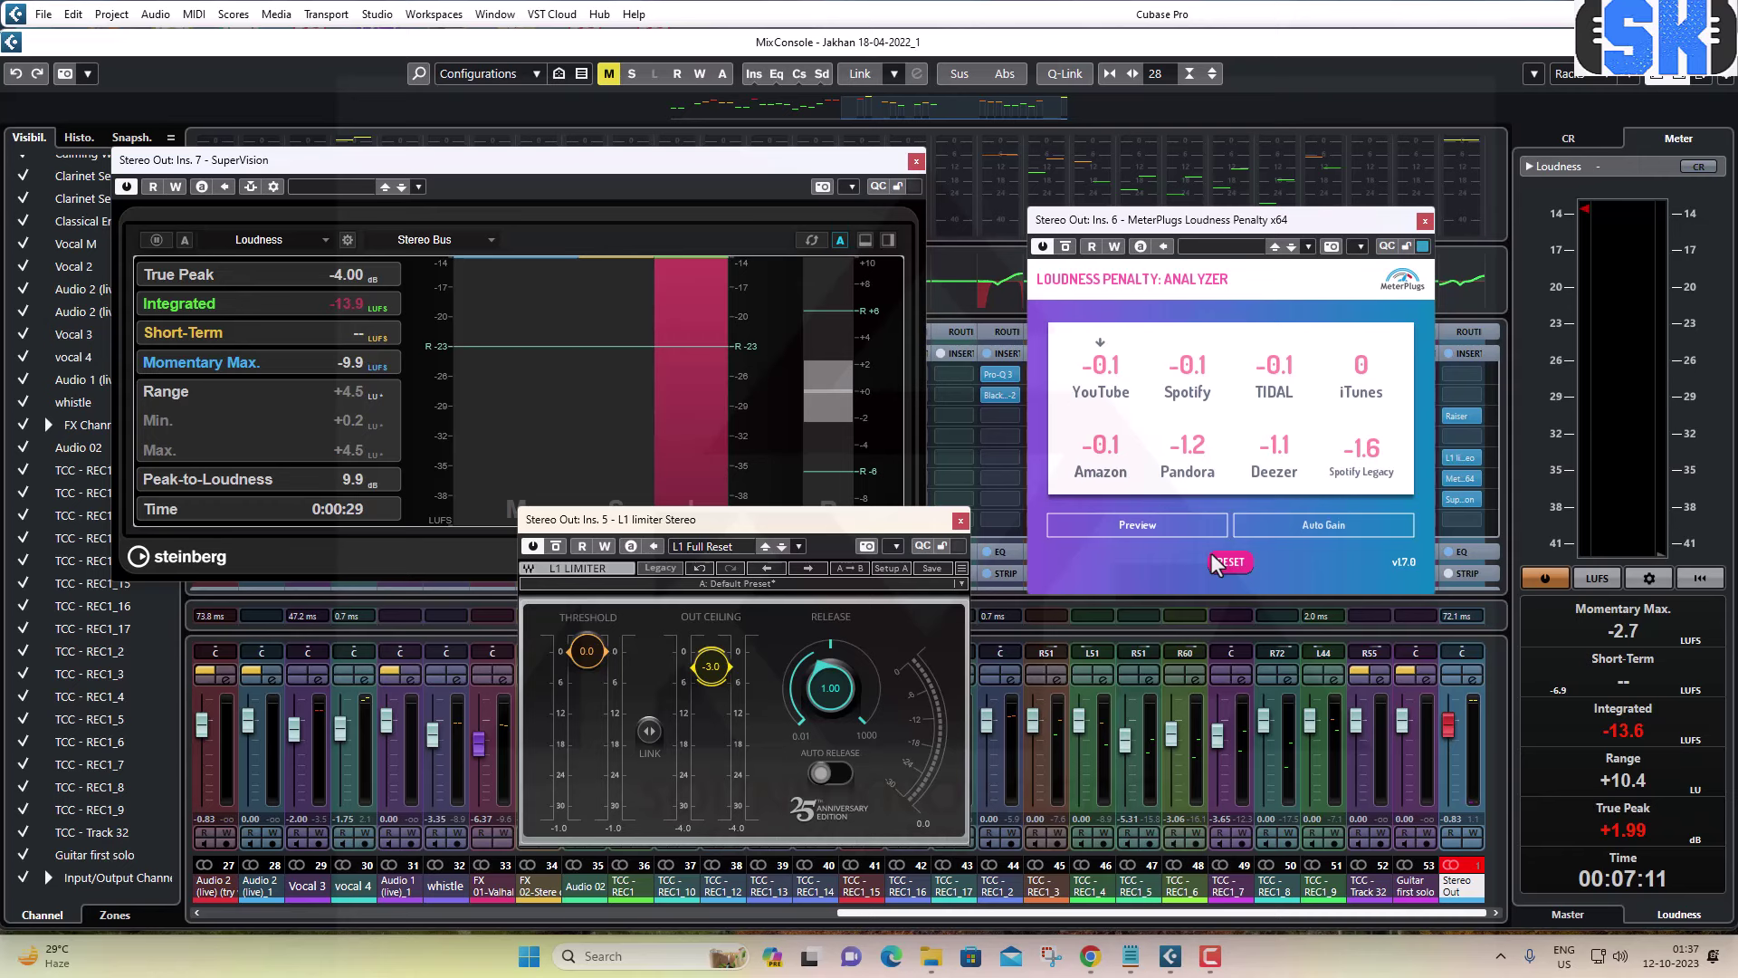
Raise the limiter's Out Ceiling to 0.0 and measure the mix during playback with a reset Loudness Penalty analysis.
drag(752, 523, 688, 367)
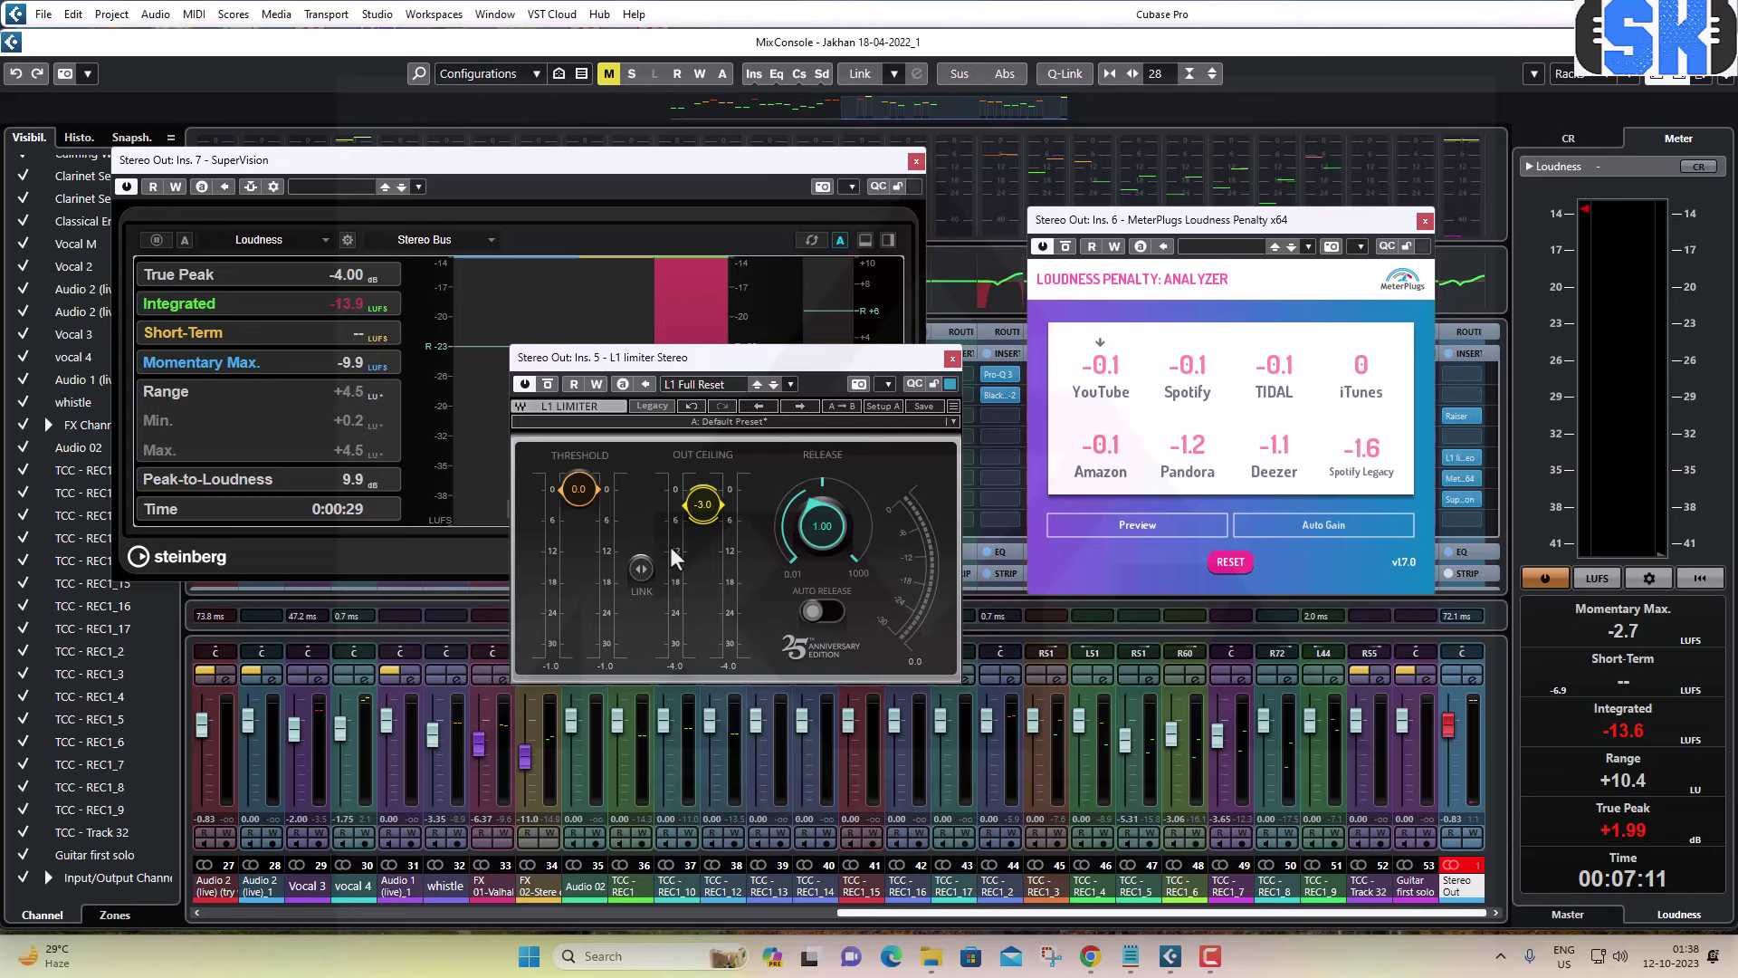
drag(702, 504, 703, 488)
key(space)
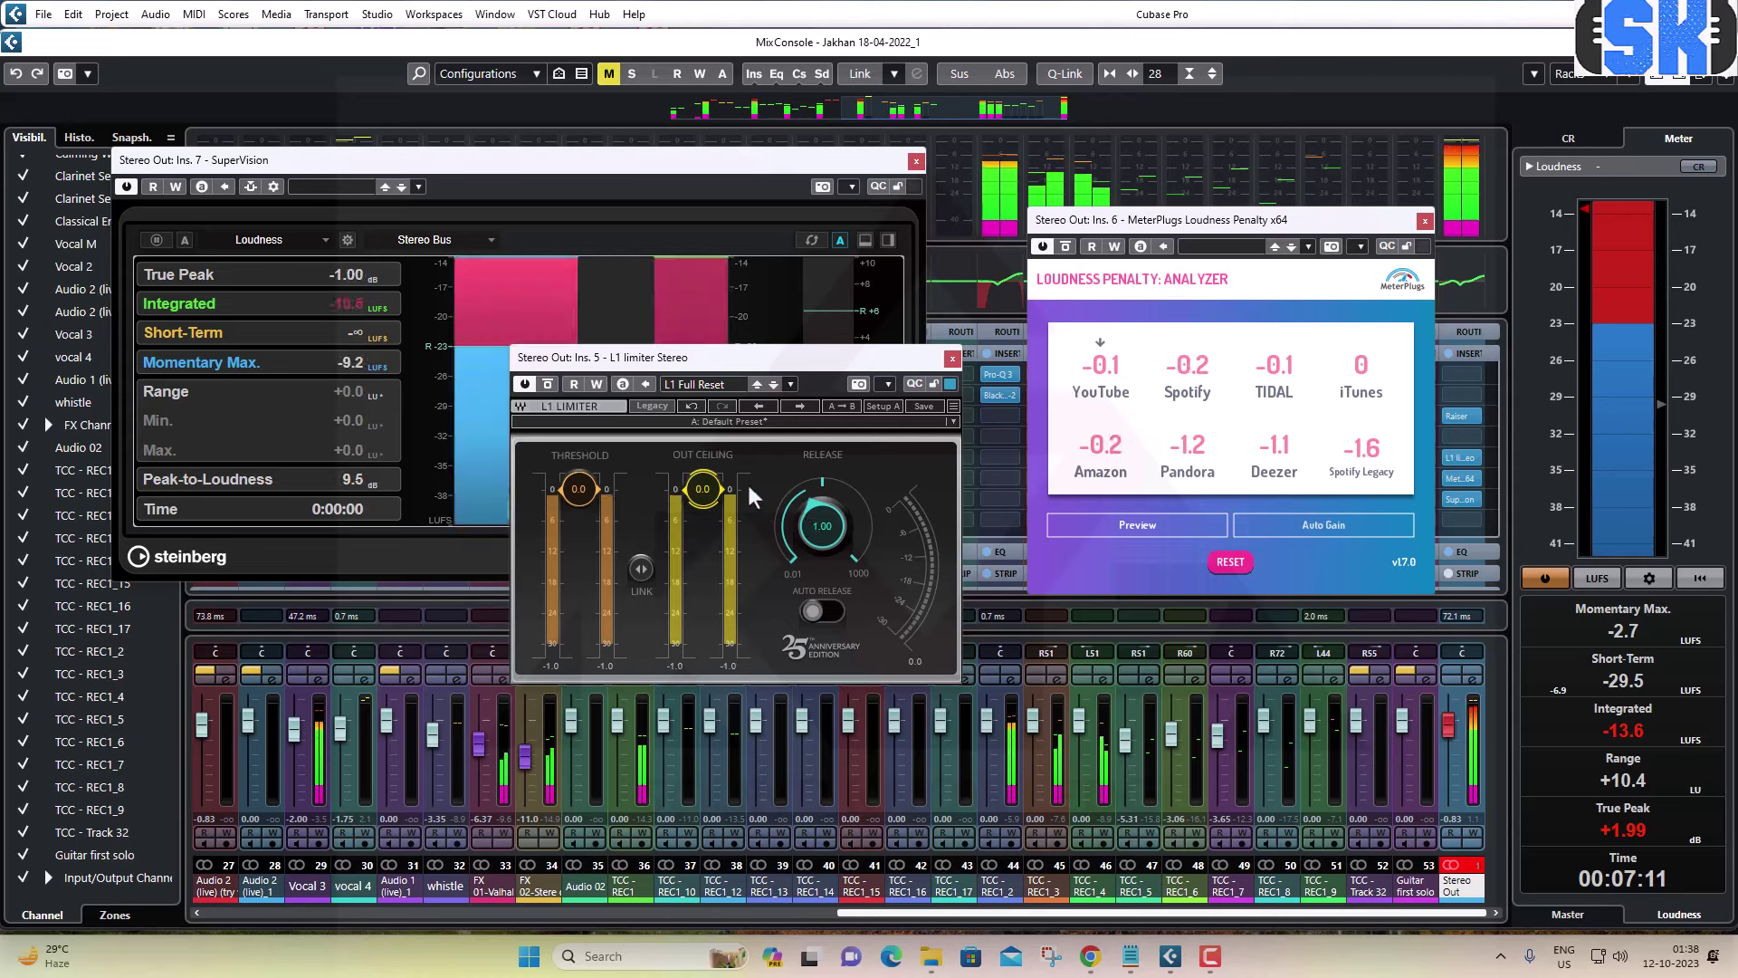
click(1231, 563)
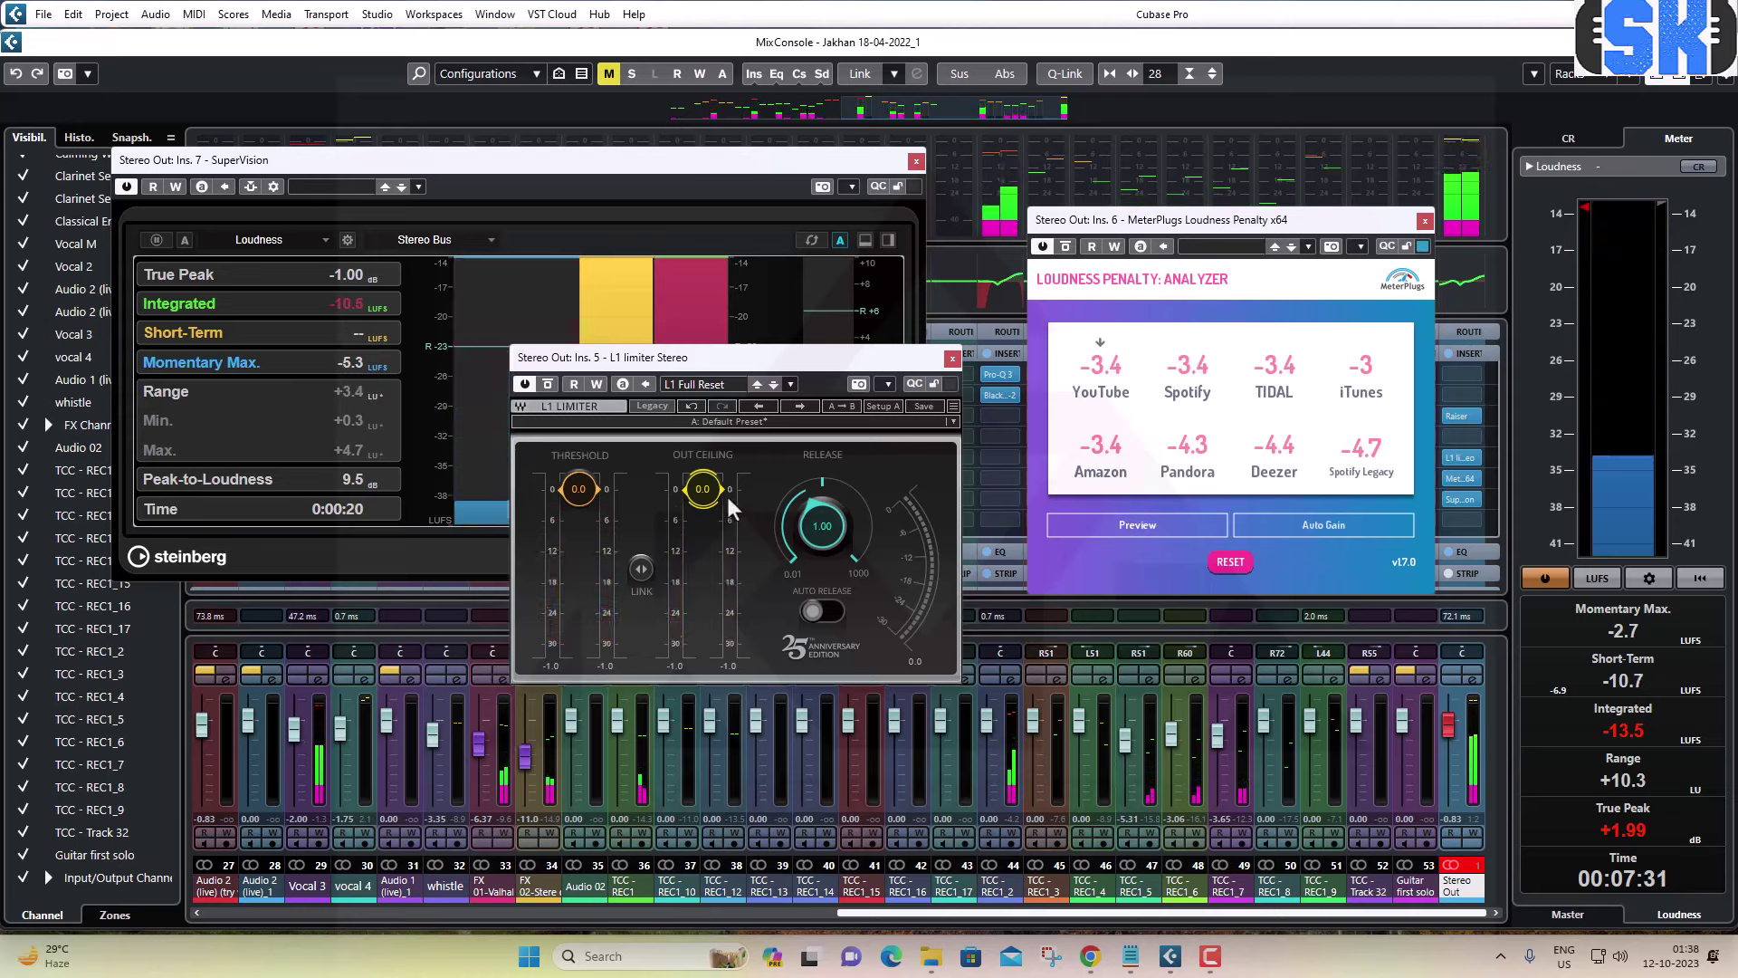
Set the limiter's Out Ceiling to -3.4 and replay the mix, resetting the Loudness Penalty analysis before stopping.
click(703, 489)
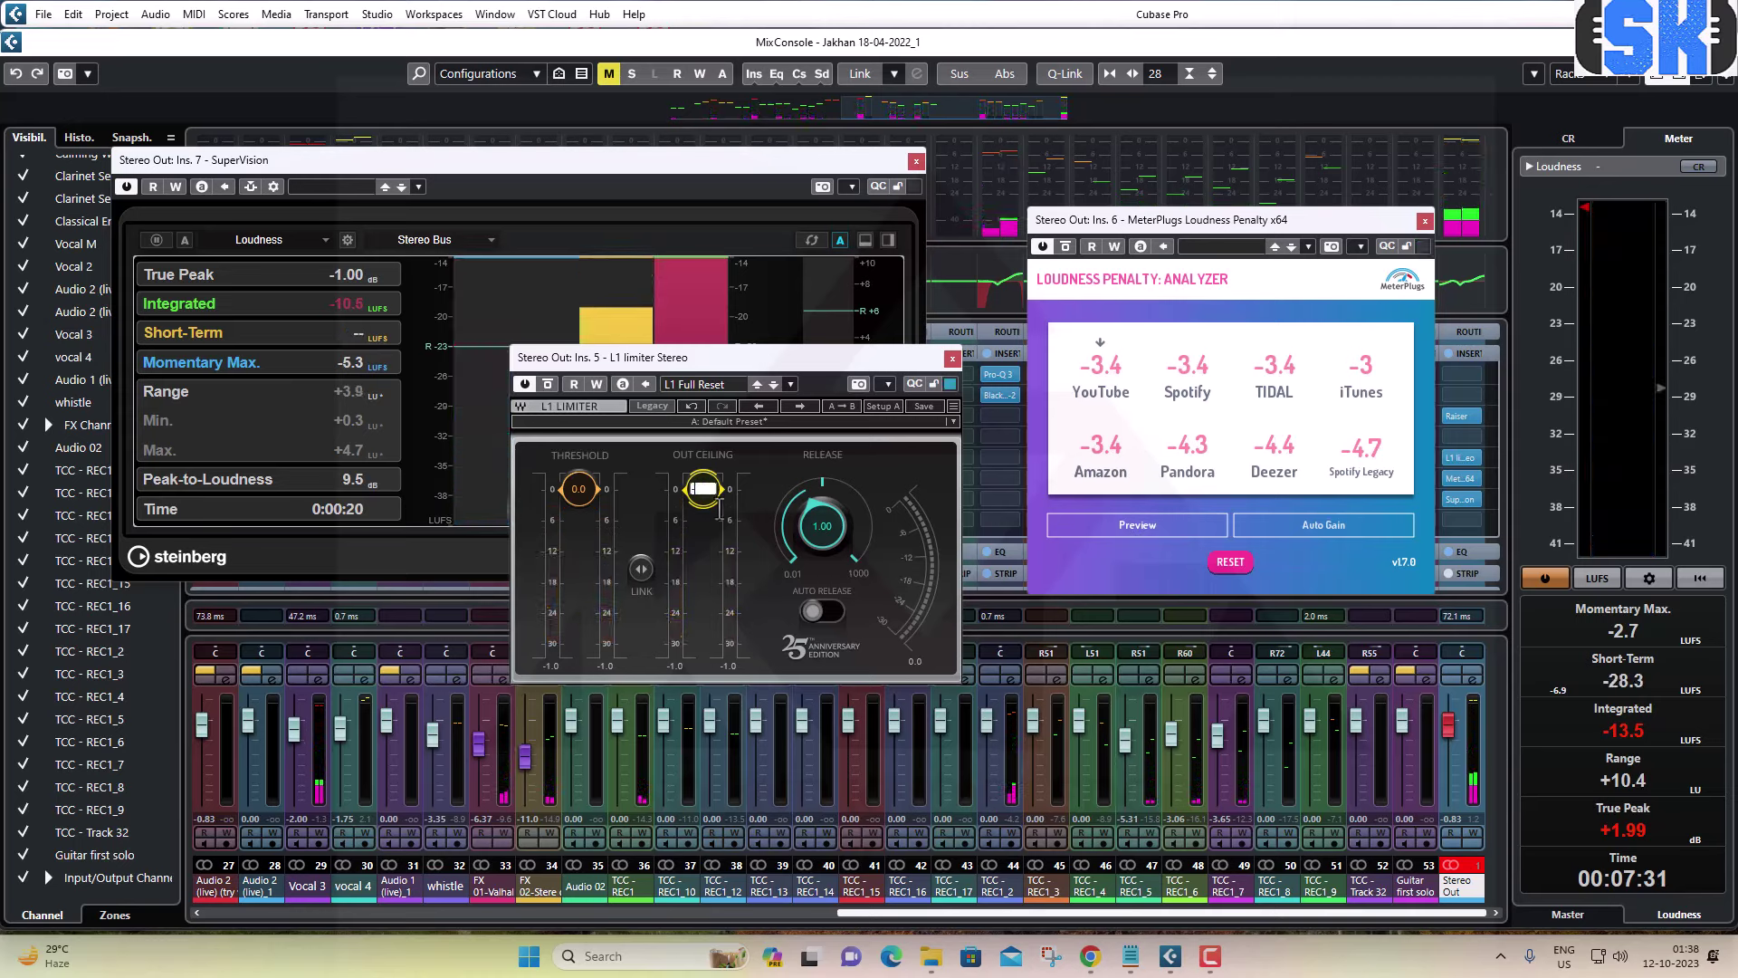
text(-3.4)
key(Return)
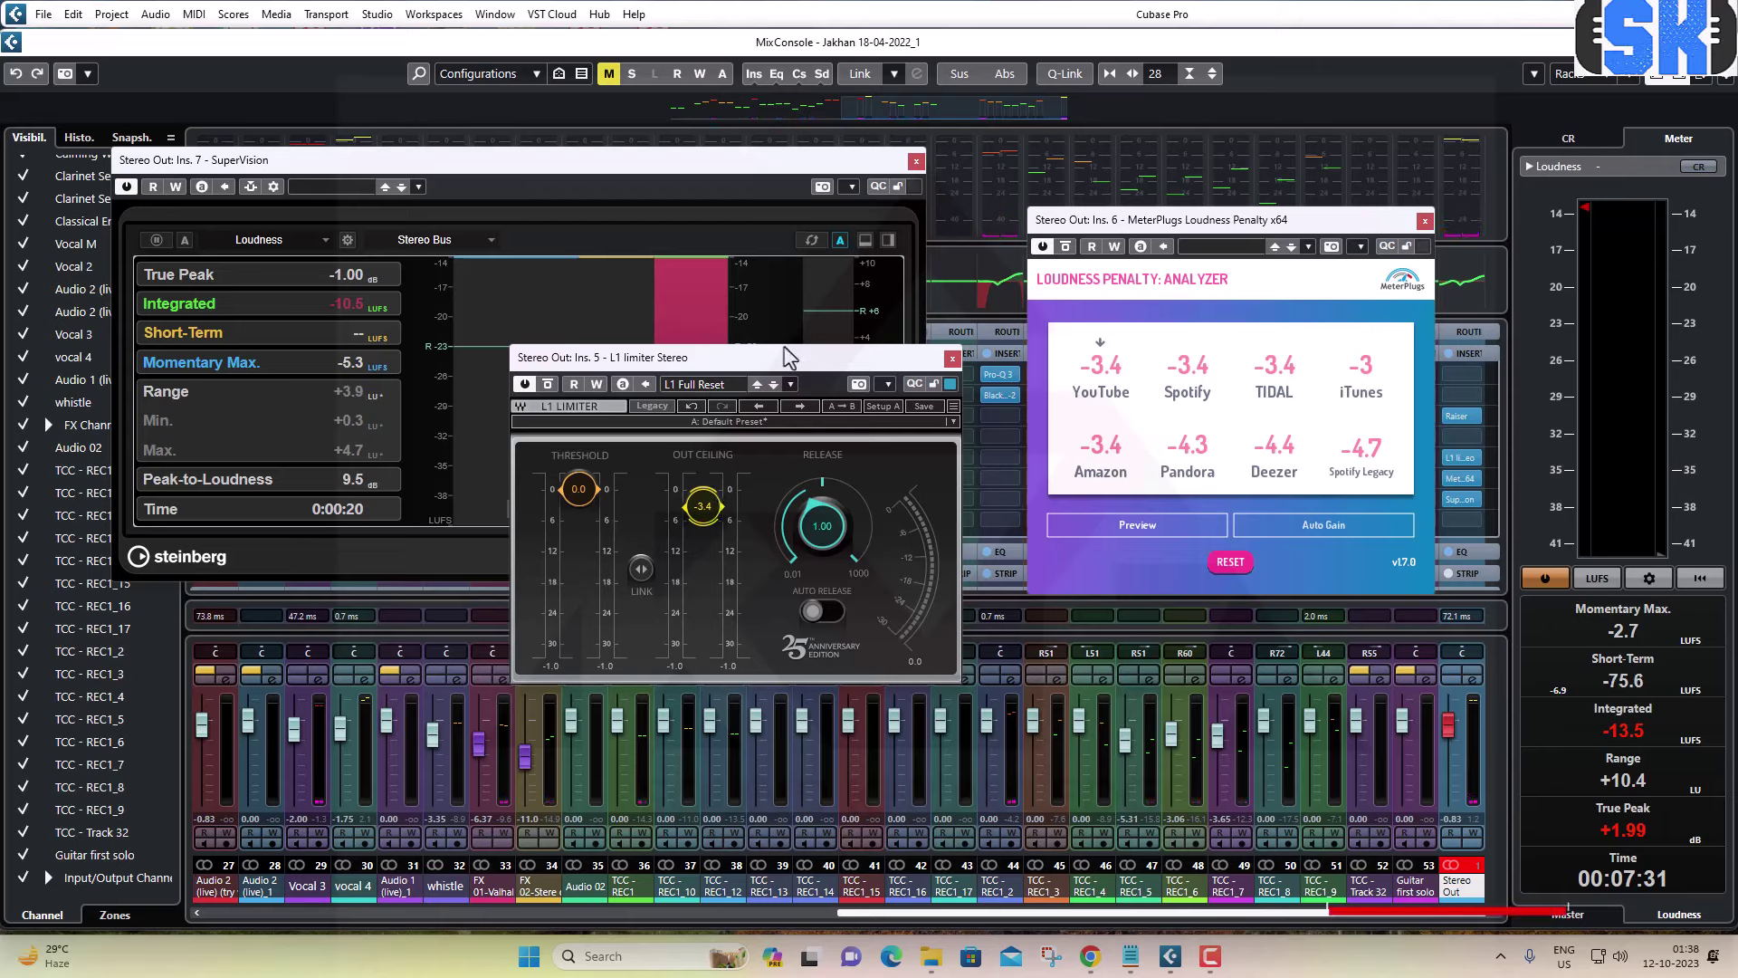
key(space)
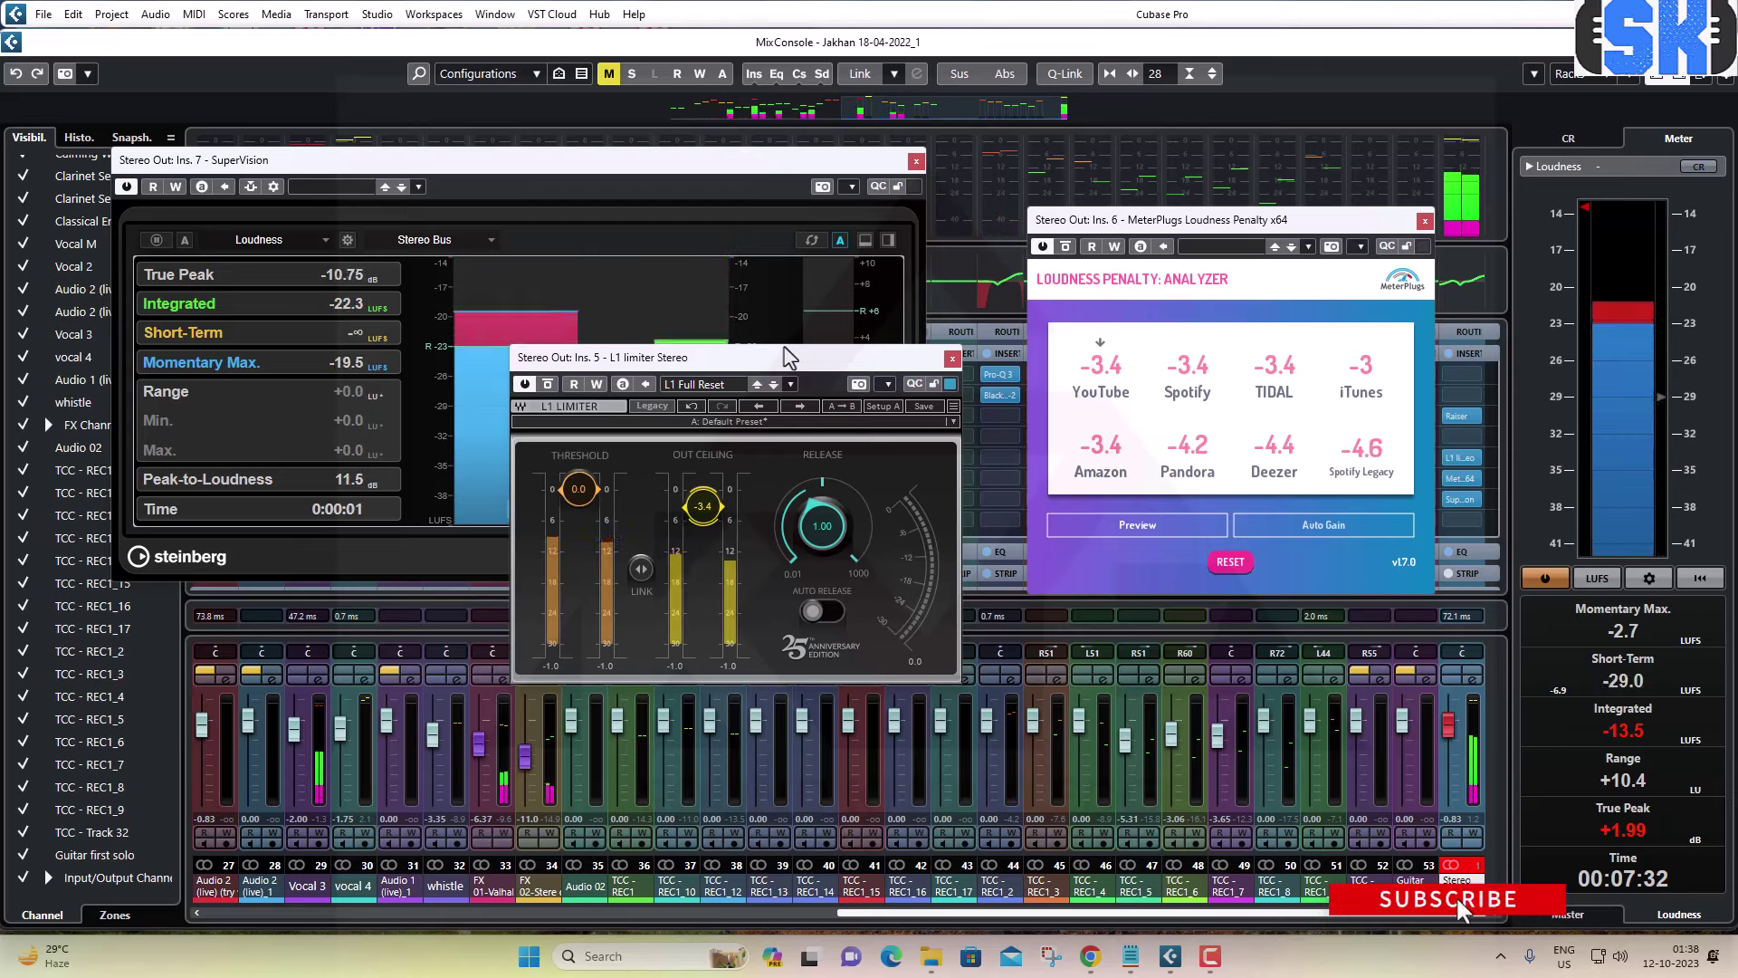
click(1230, 562)
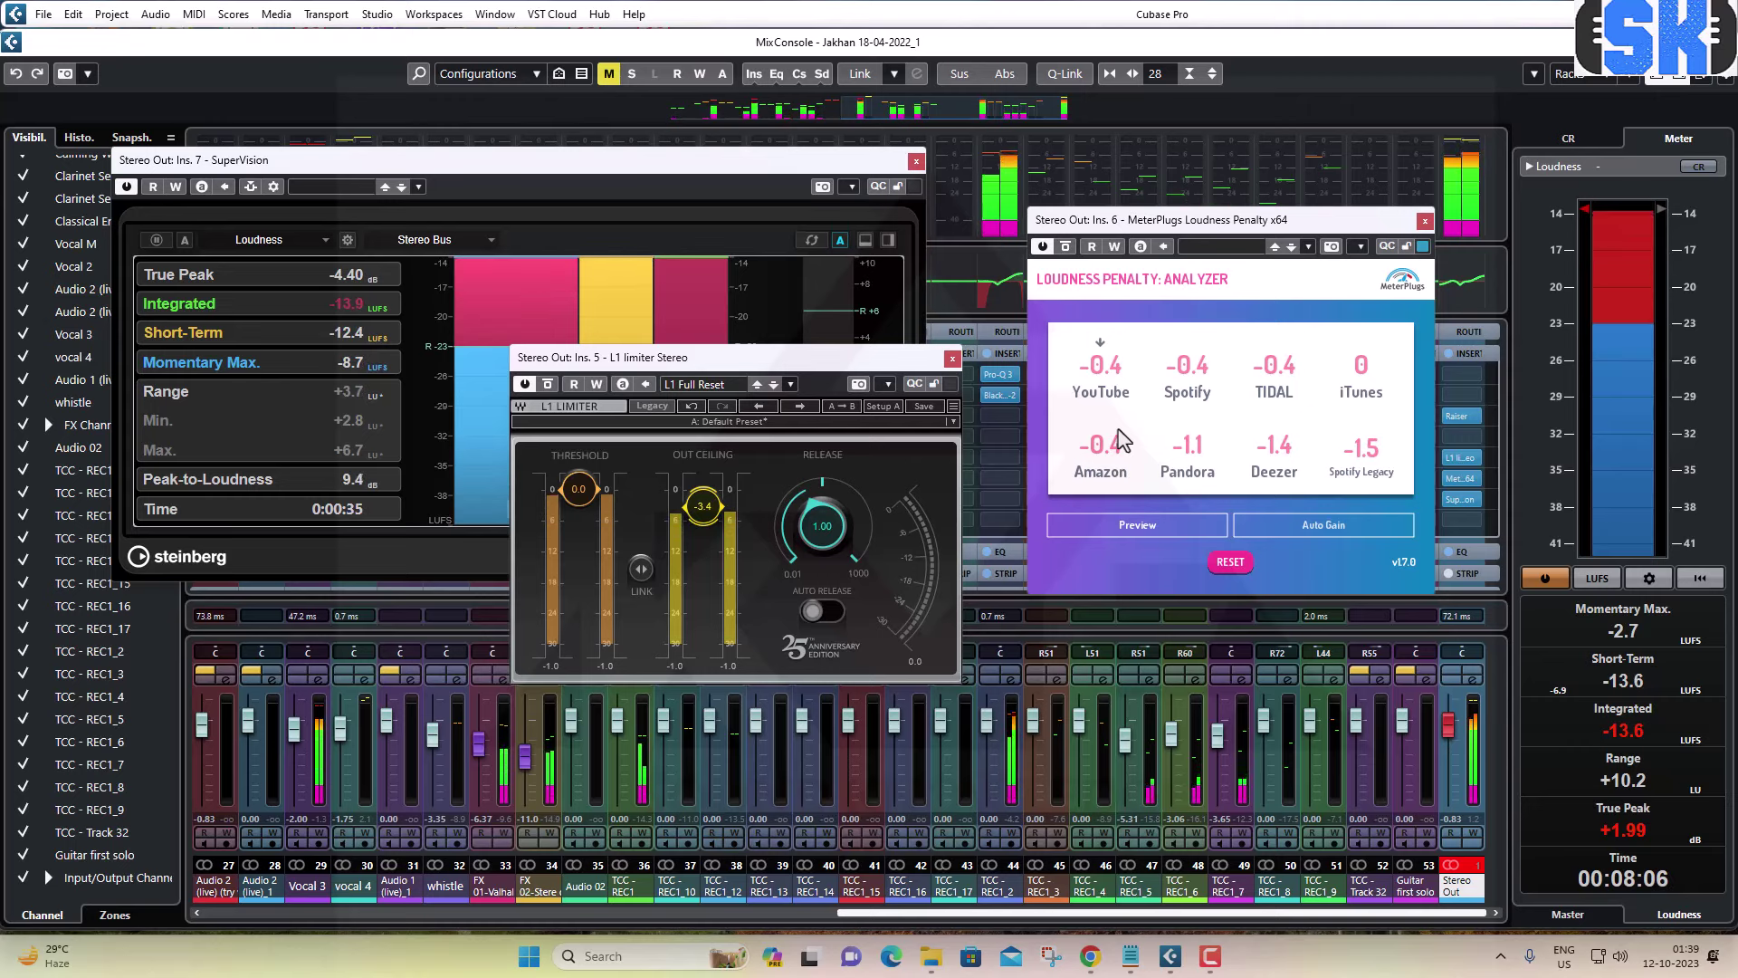
key(space)
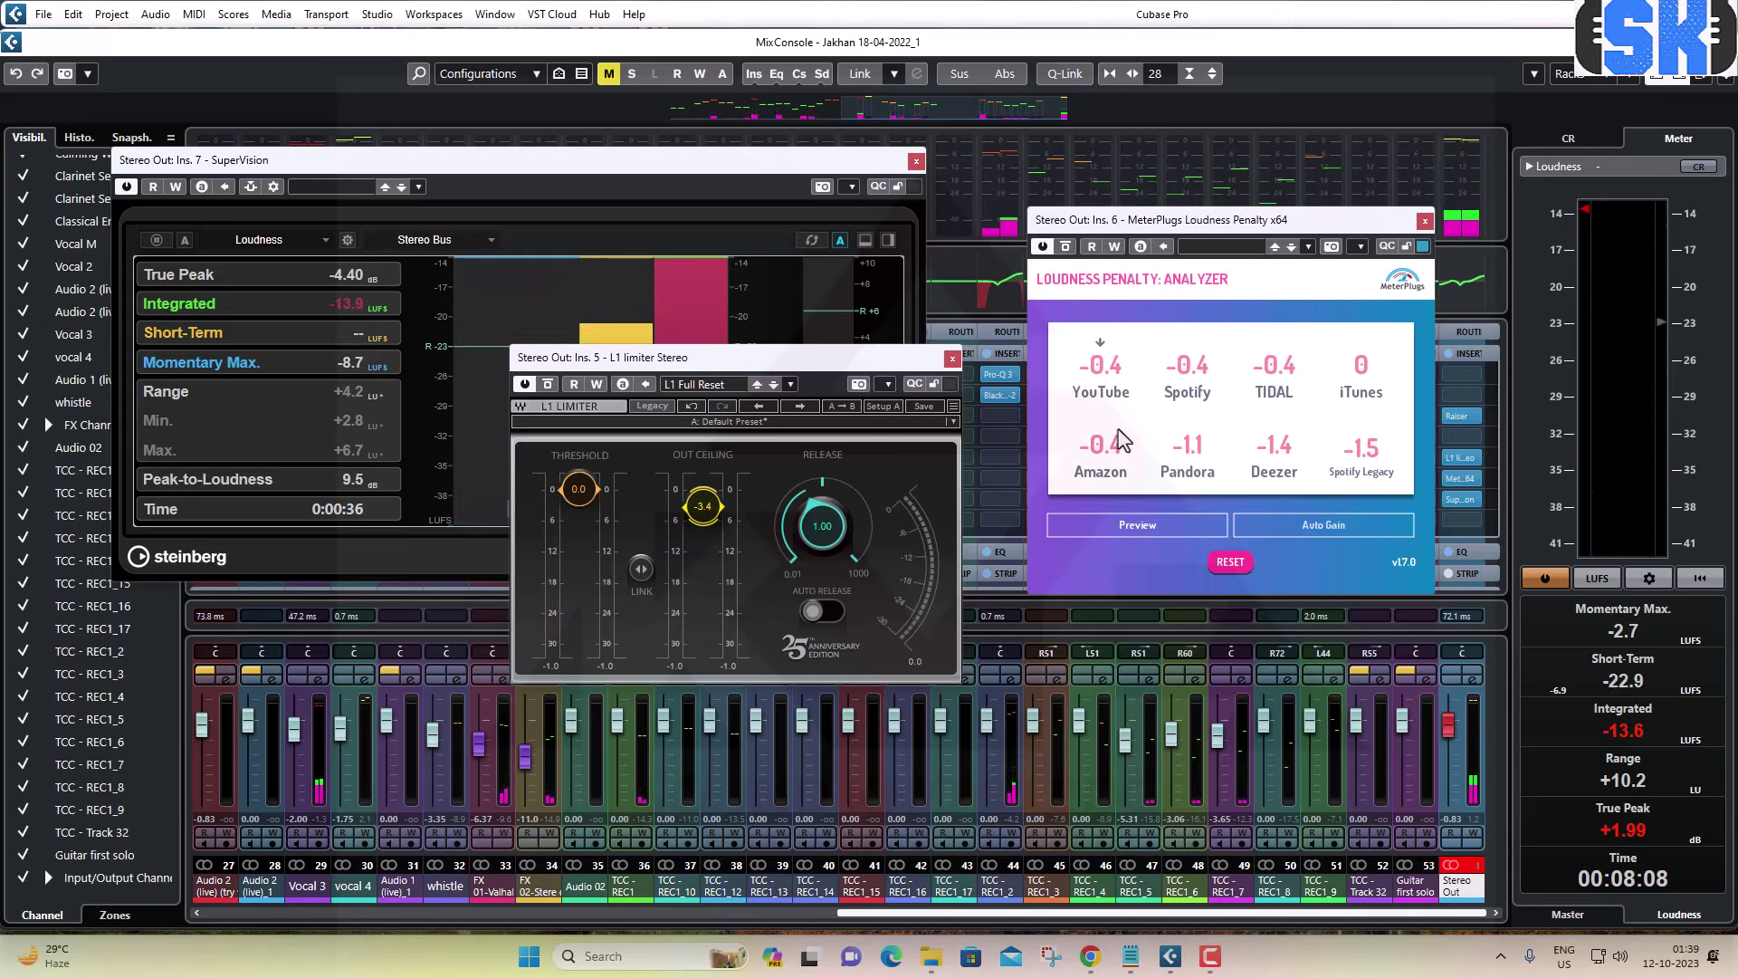
Set the limiter's Out Ceiling to -3.9 and play the mix, resetting both the Loudness Penalty and SuperVision measurements.
click(704, 507)
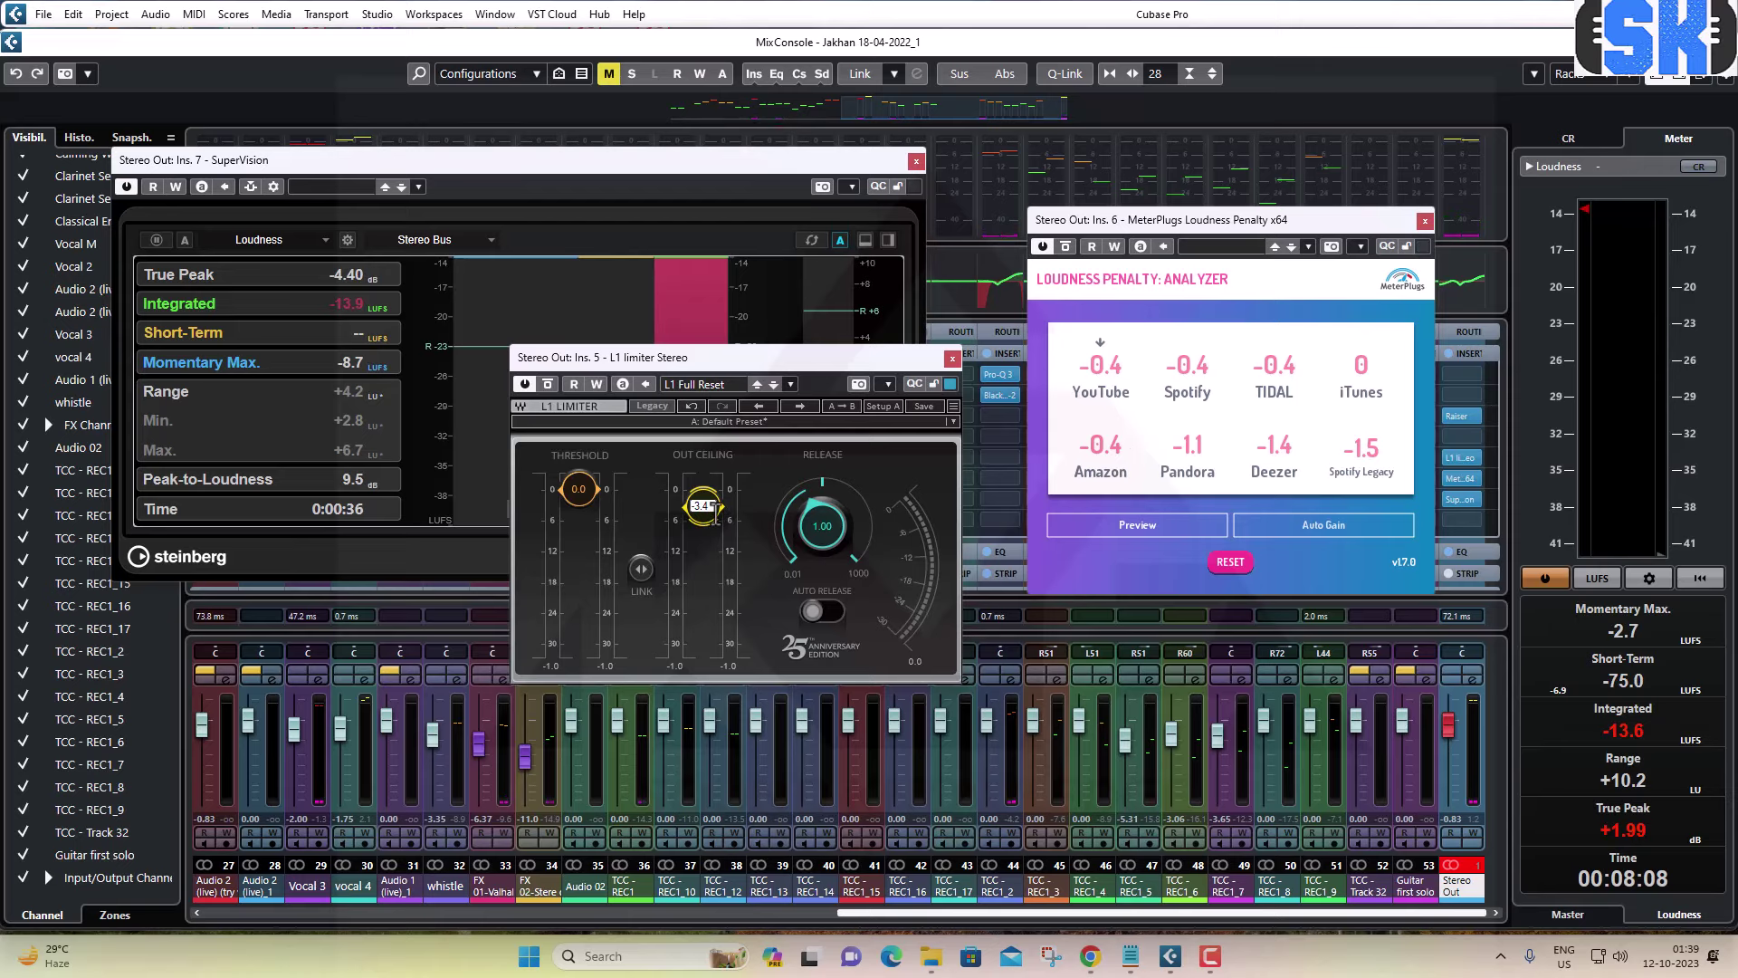
text(-3.9)
key(Return)
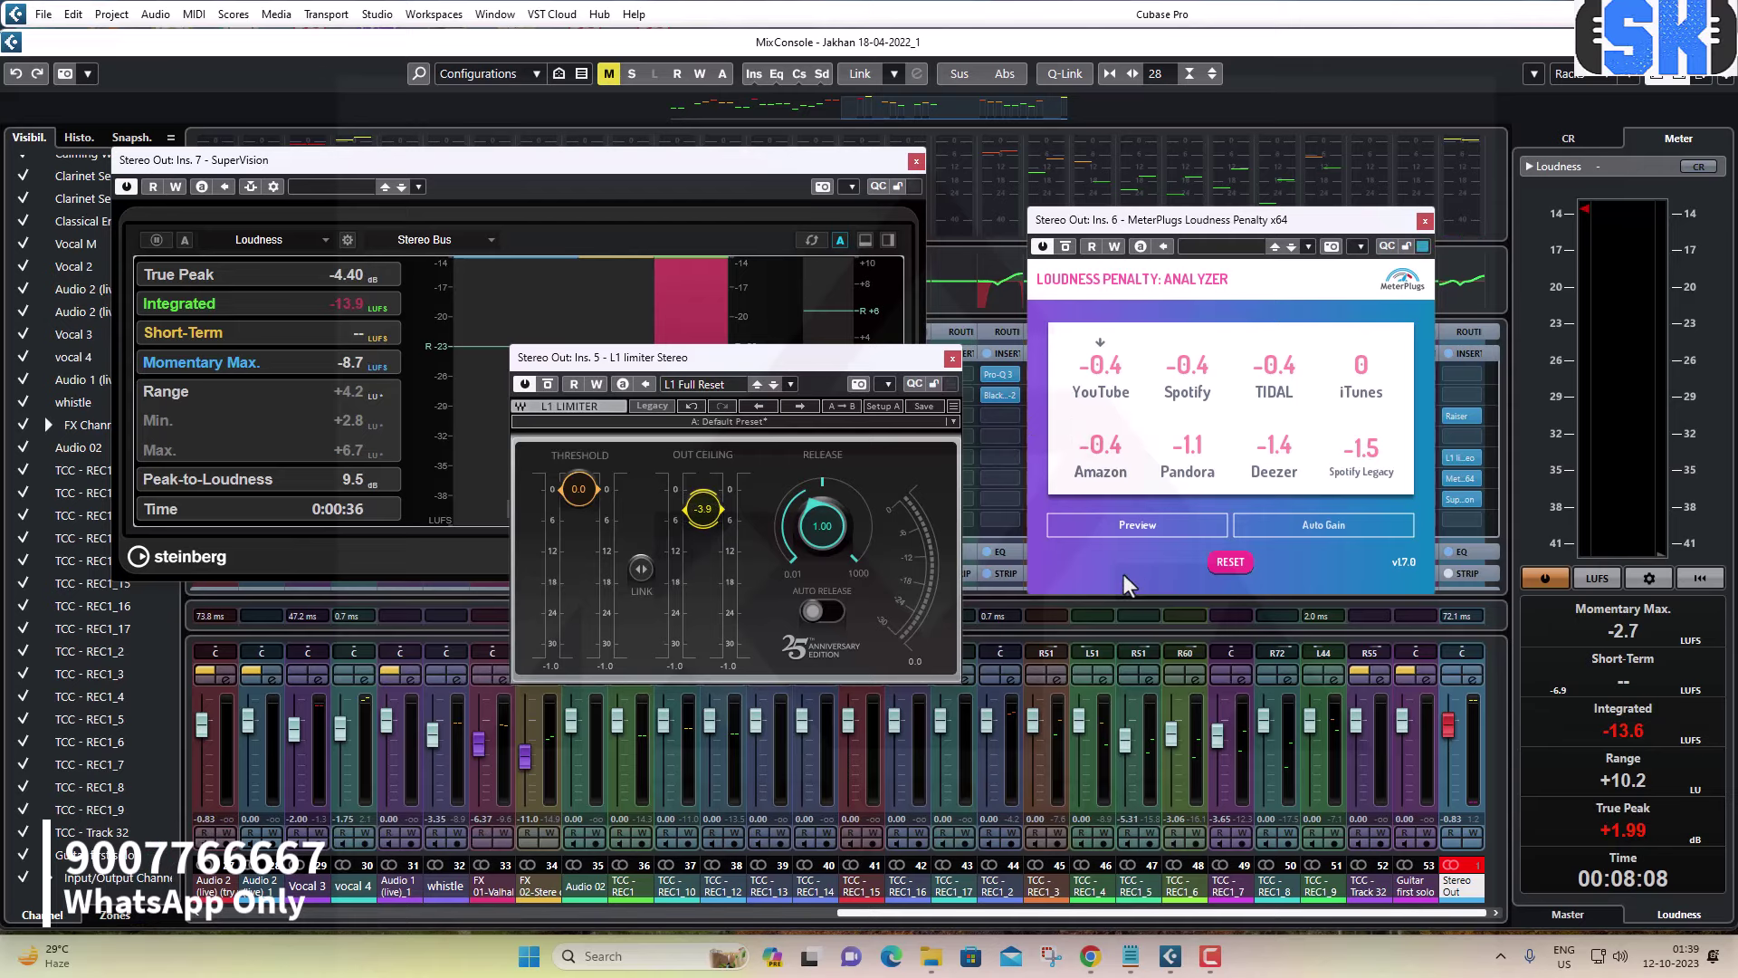
key(space)
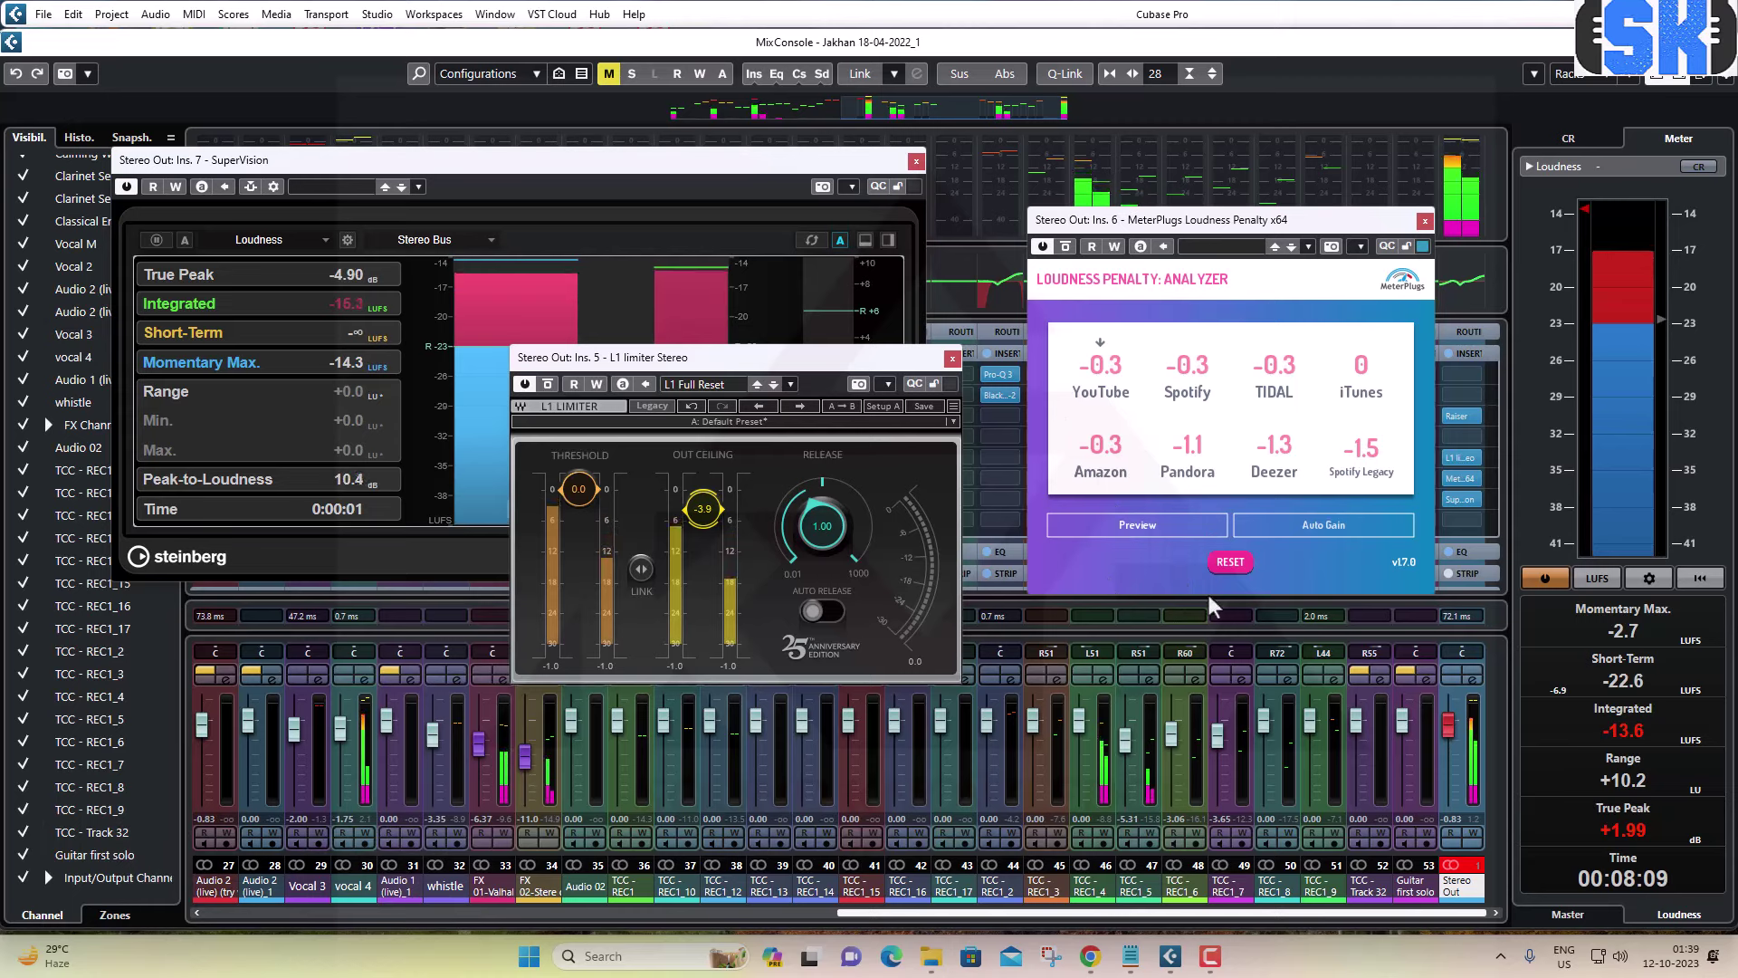
click(1230, 562)
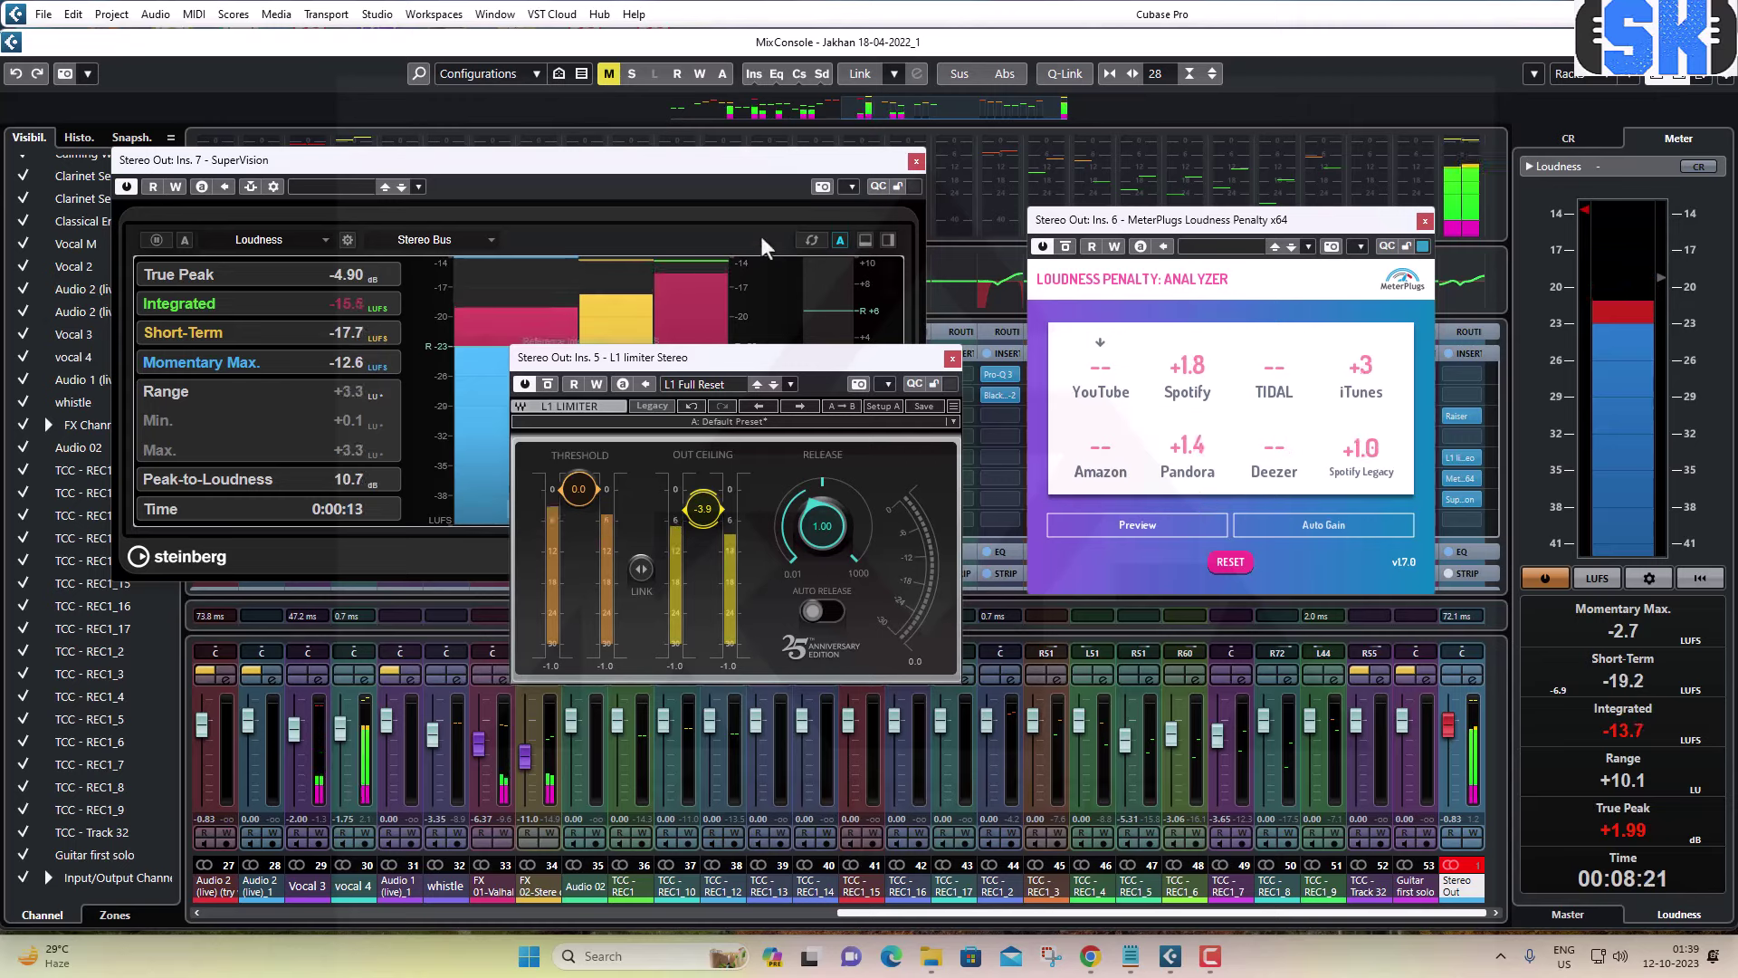
click(811, 240)
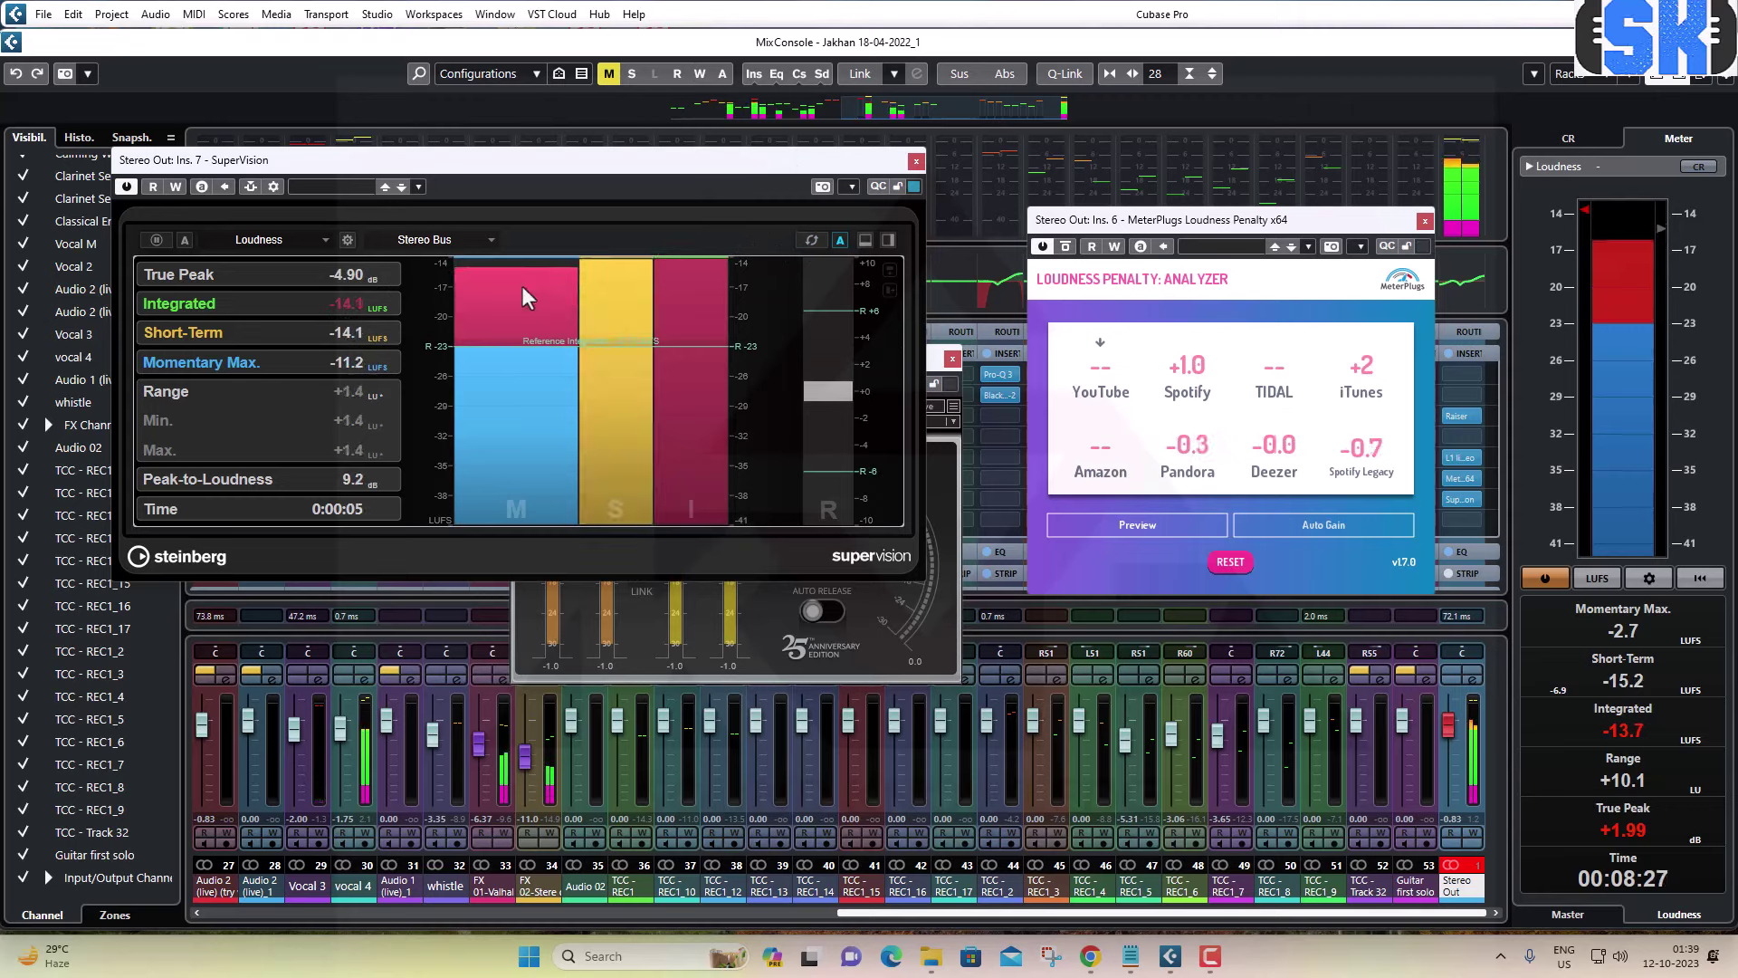
Close SuperVision, return from the MixConsole to the Project window, and play the project from about bar 90.
click(916, 162)
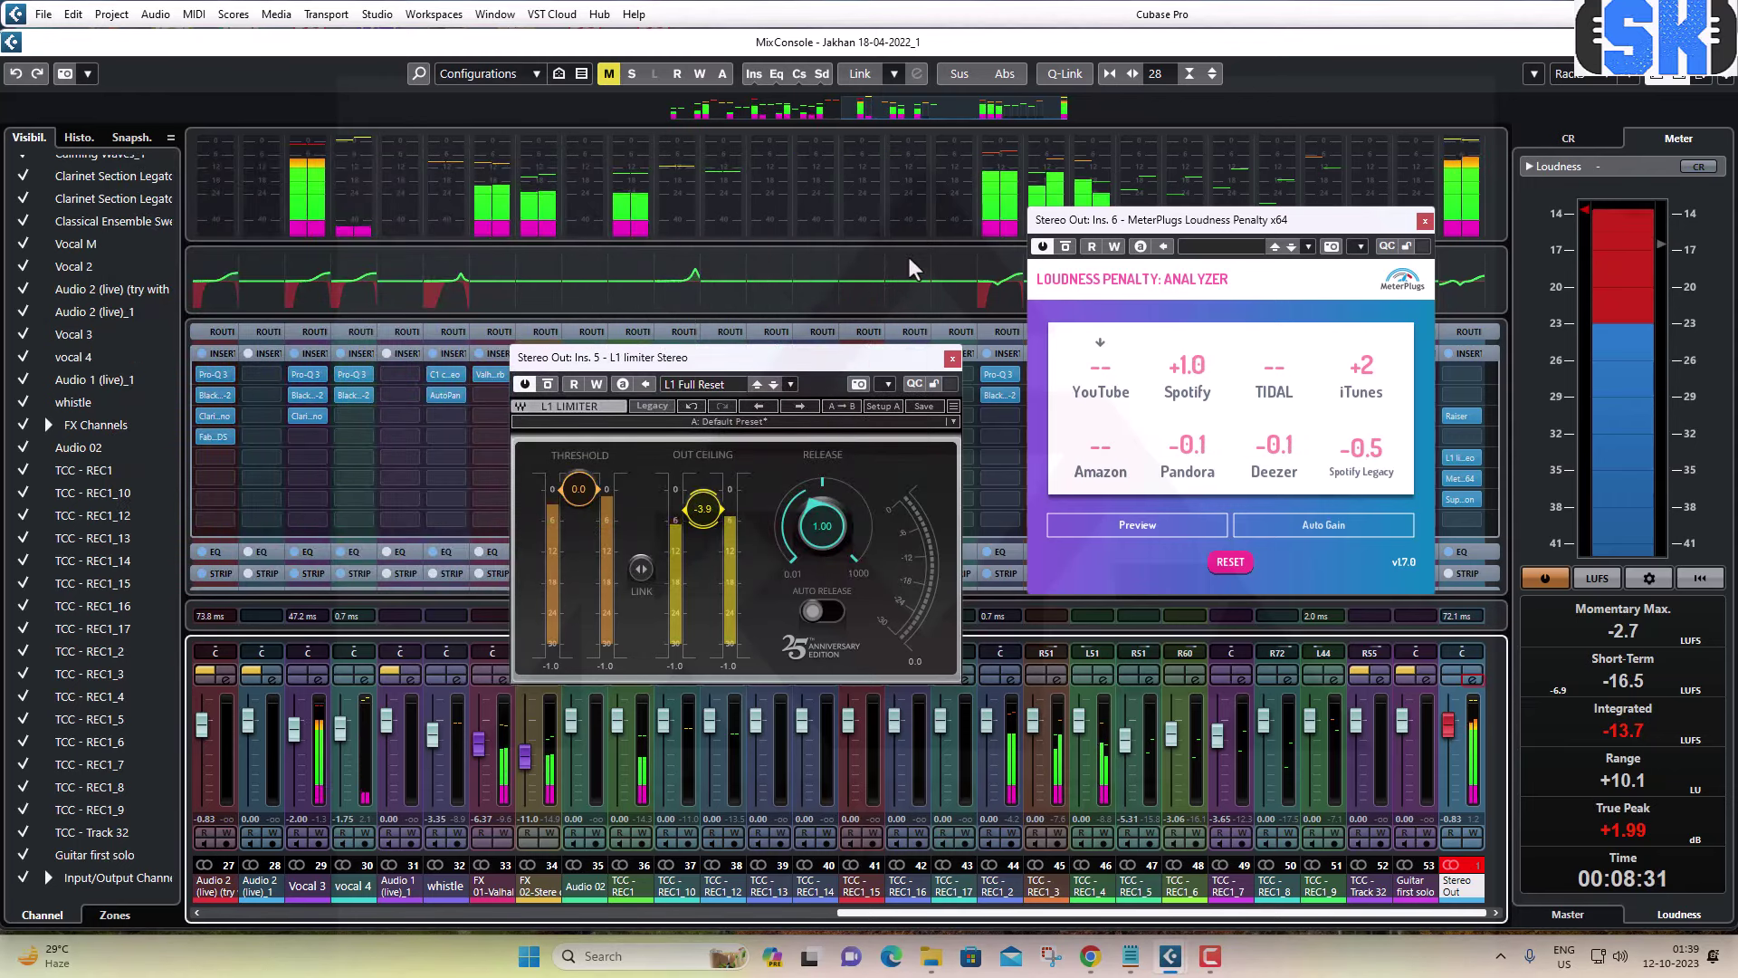
click(749, 914)
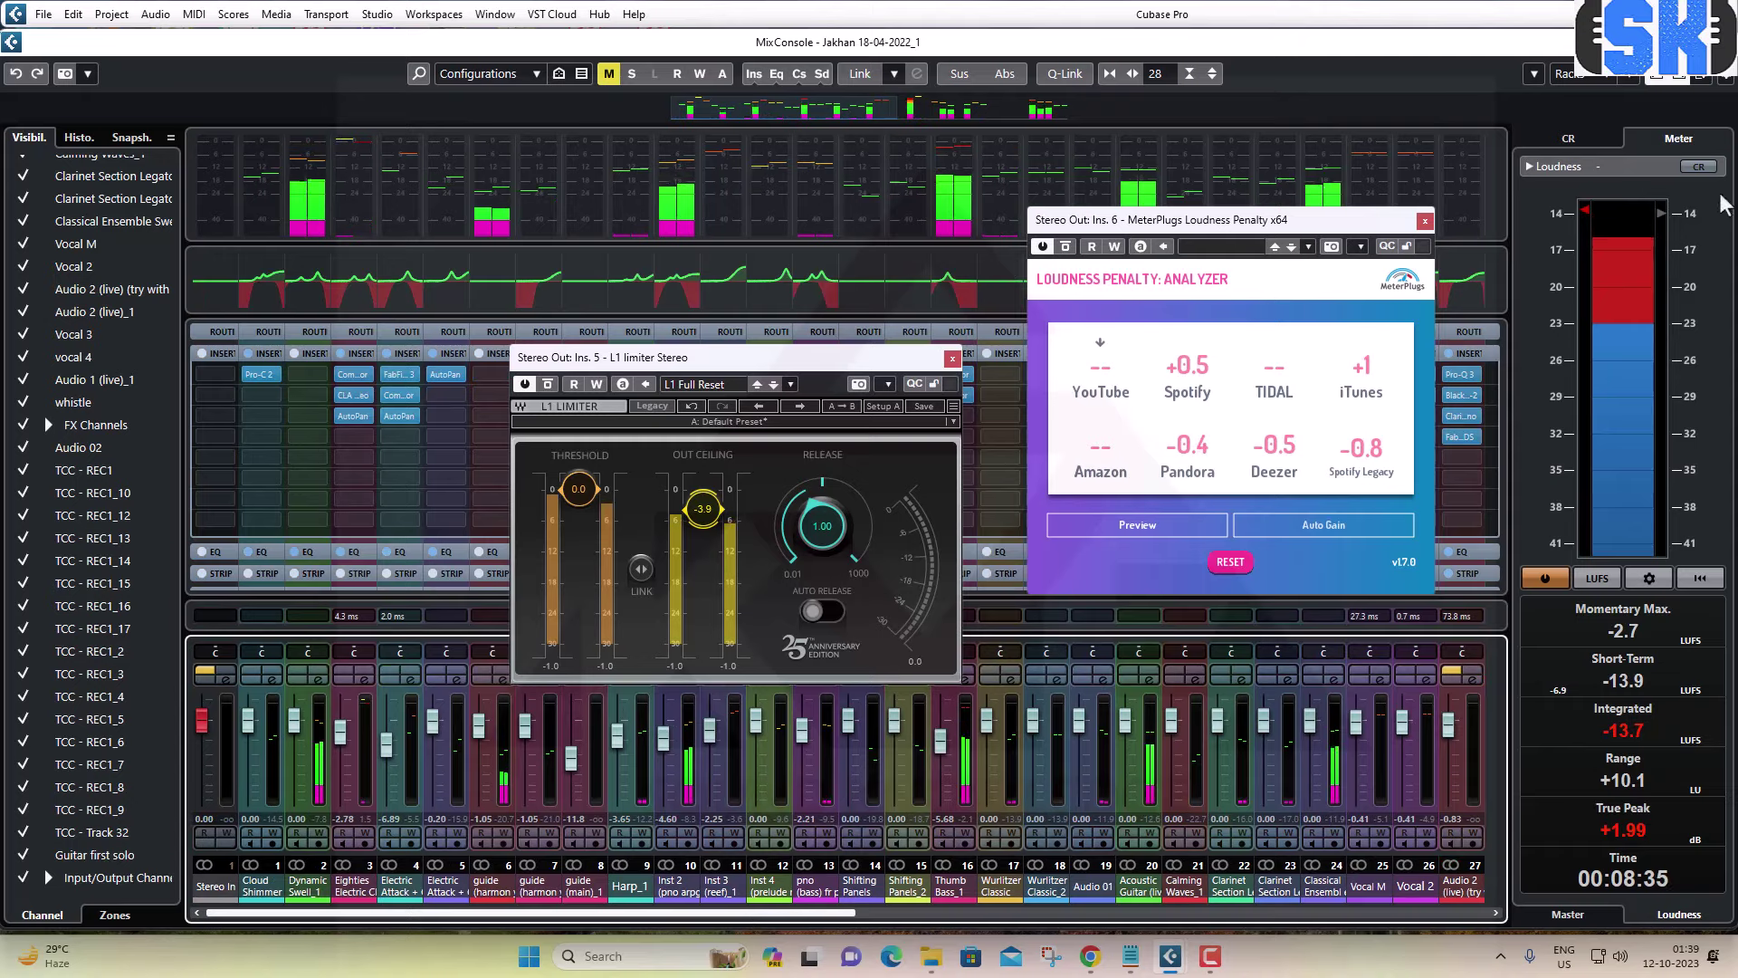
click(1716, 43)
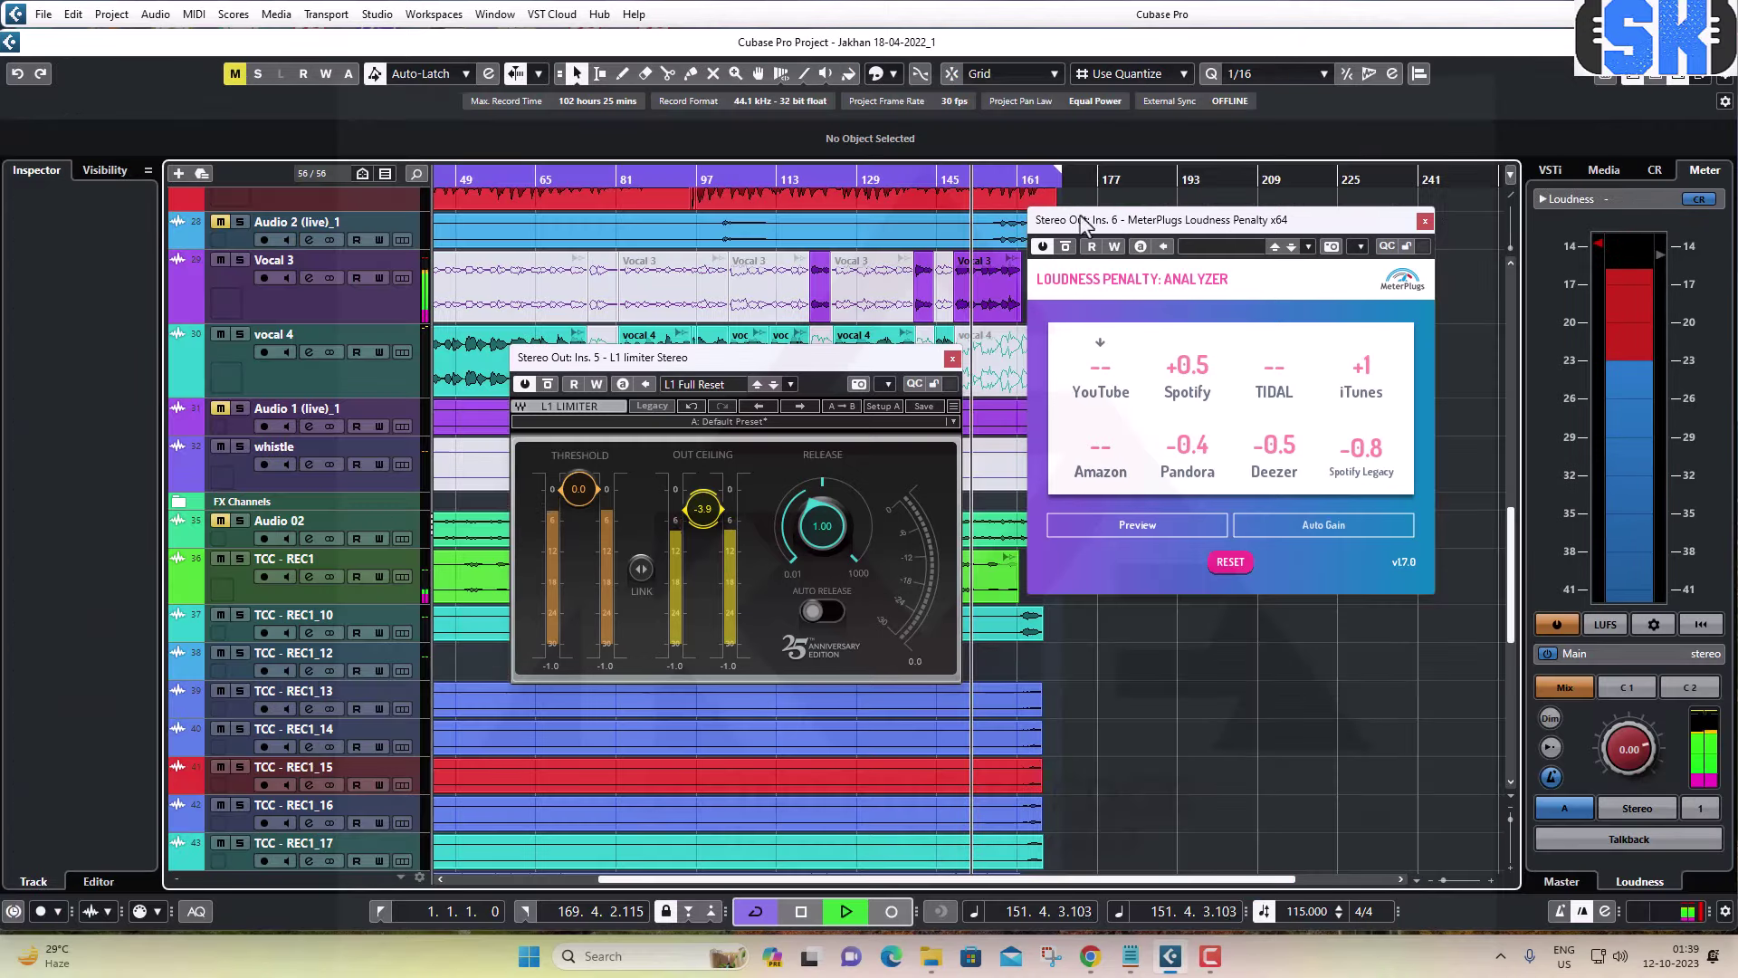
click(662, 178)
key(space)
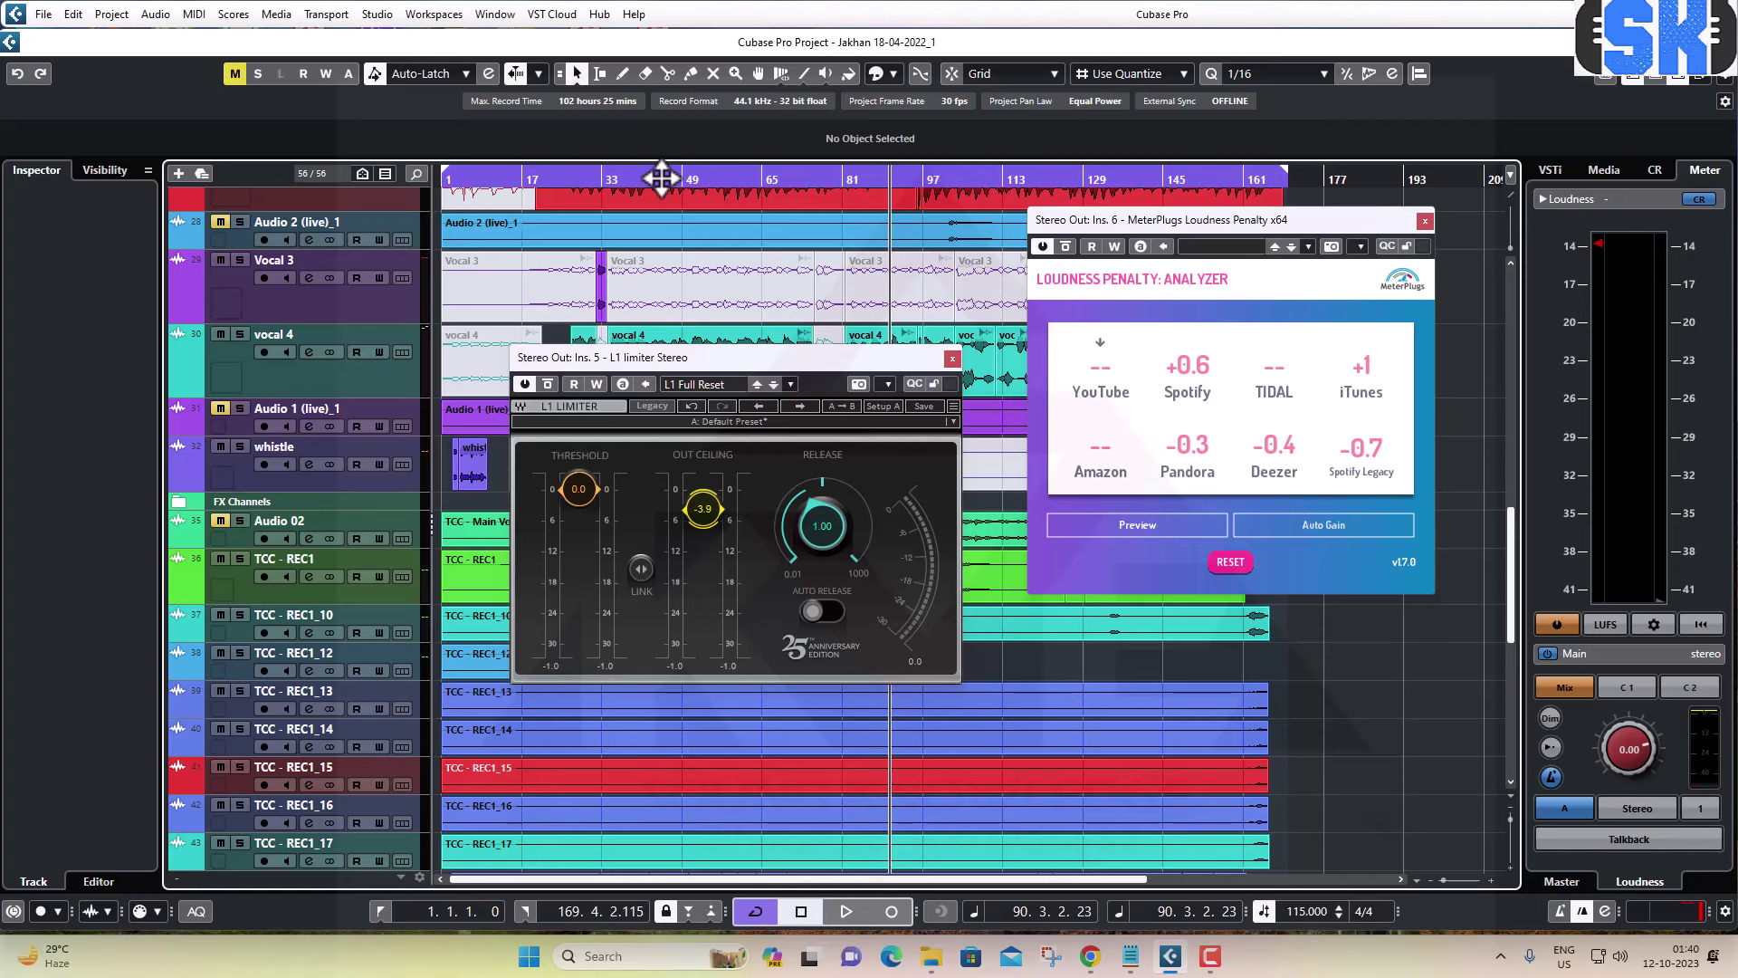
key(space)
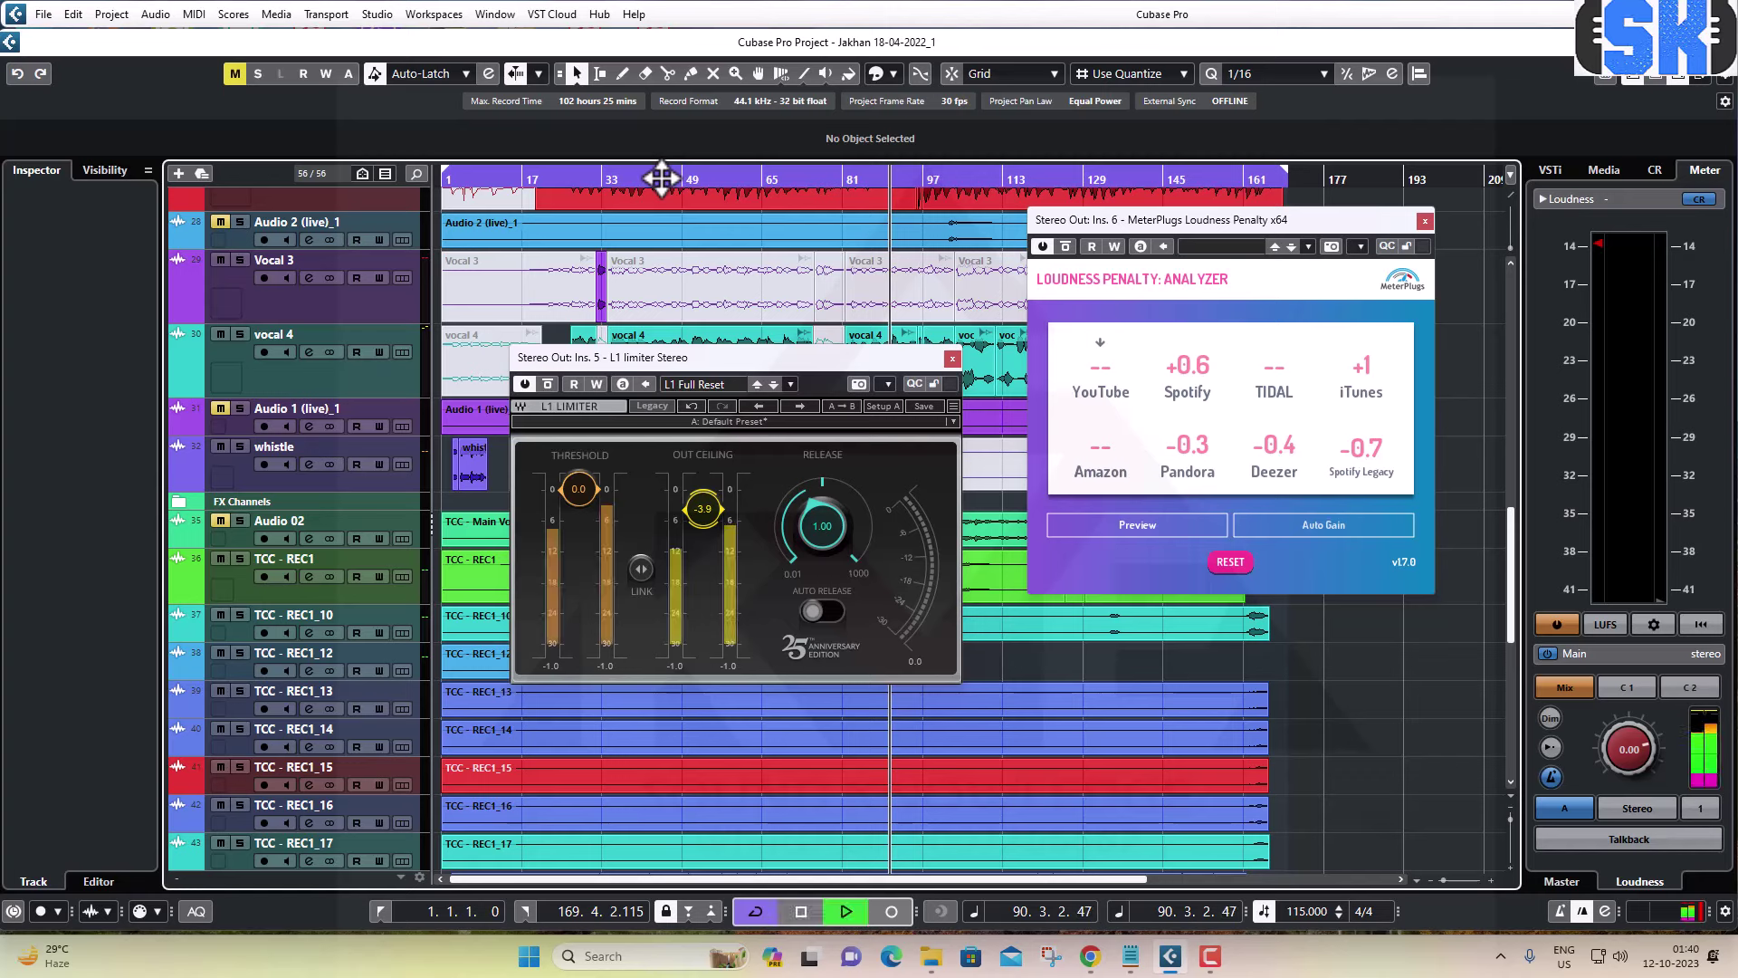